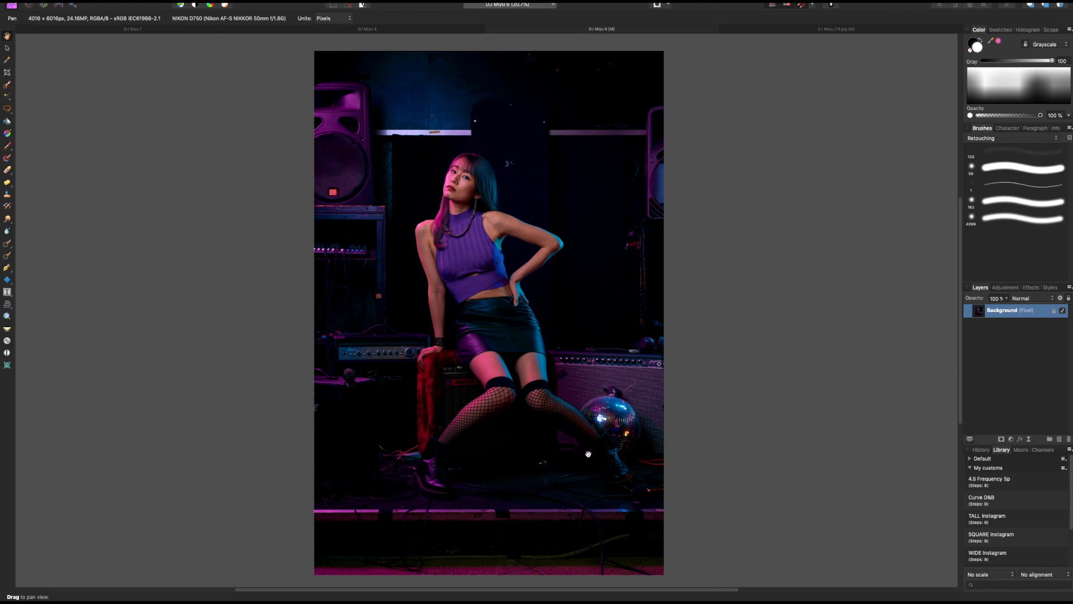
Step: Bring up a 4:5 crop frame over the photo, trying landscape orientation before returning it to portrait
{"action": "key", "text": "c"}
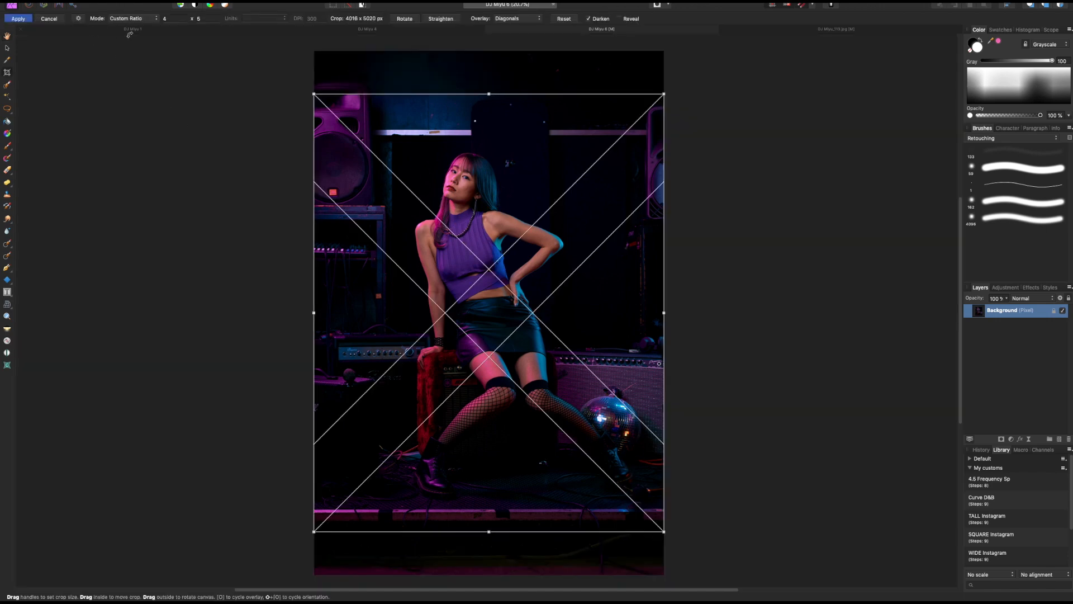
{"action": "left_click", "coordinate": [78, 18]}
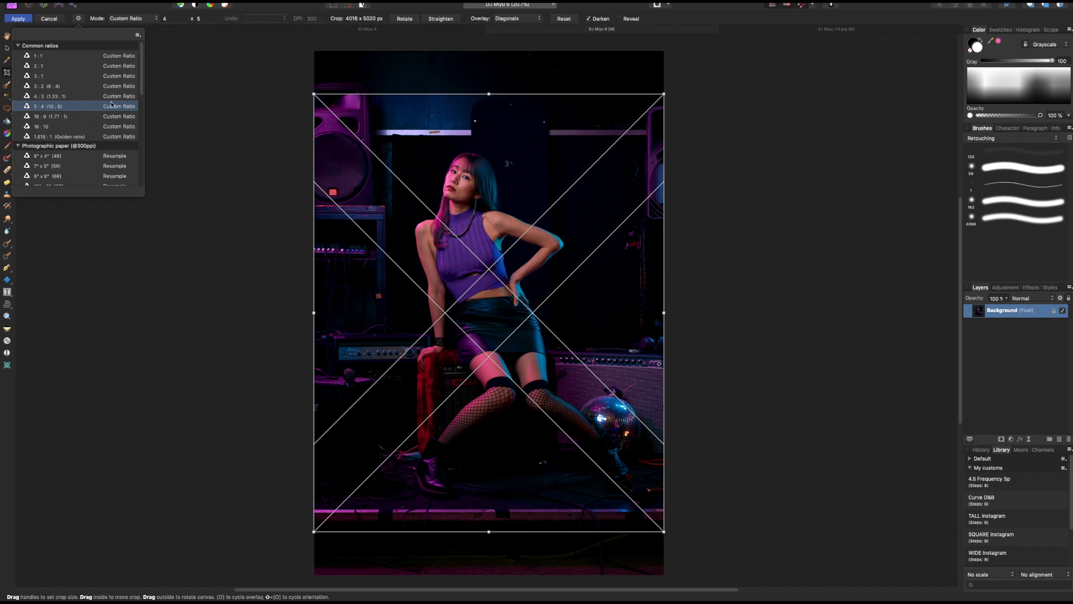
{"action": "left_click", "coordinate": [200, 98]}
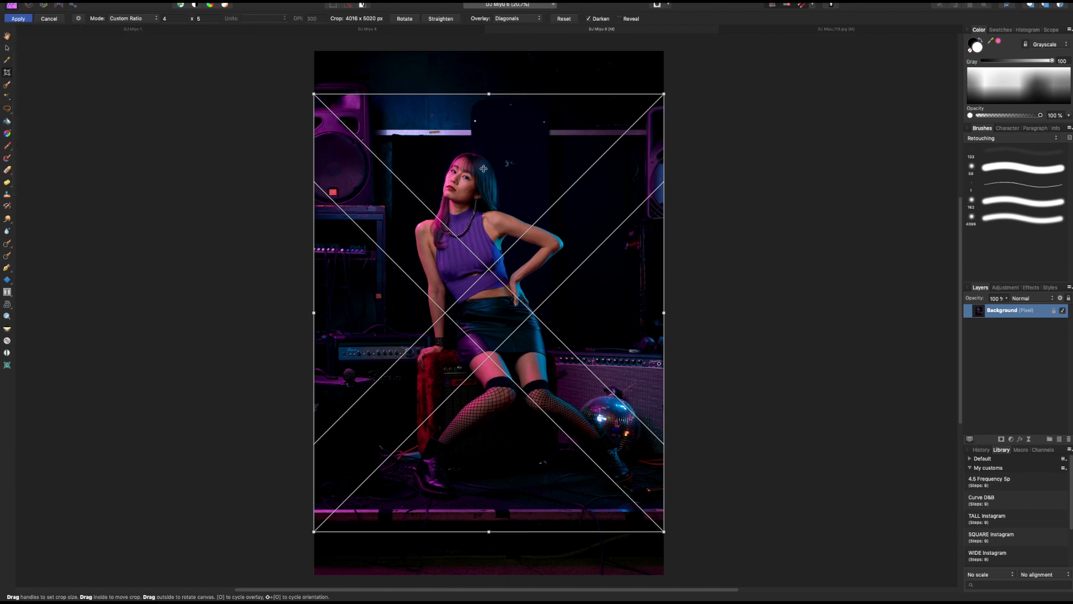
{"action": "left_click", "coordinate": [404, 19]}
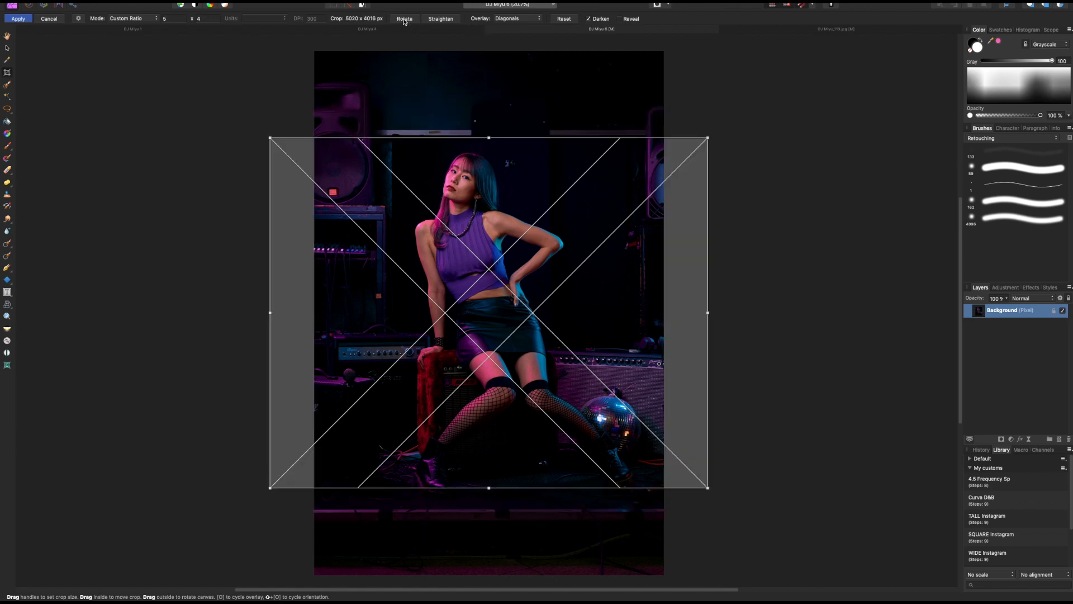
{"action": "left_click", "coordinate": [405, 19]}
{"action": "left_click", "coordinate": [404, 19]}
{"action": "left_click", "coordinate": [405, 19]}
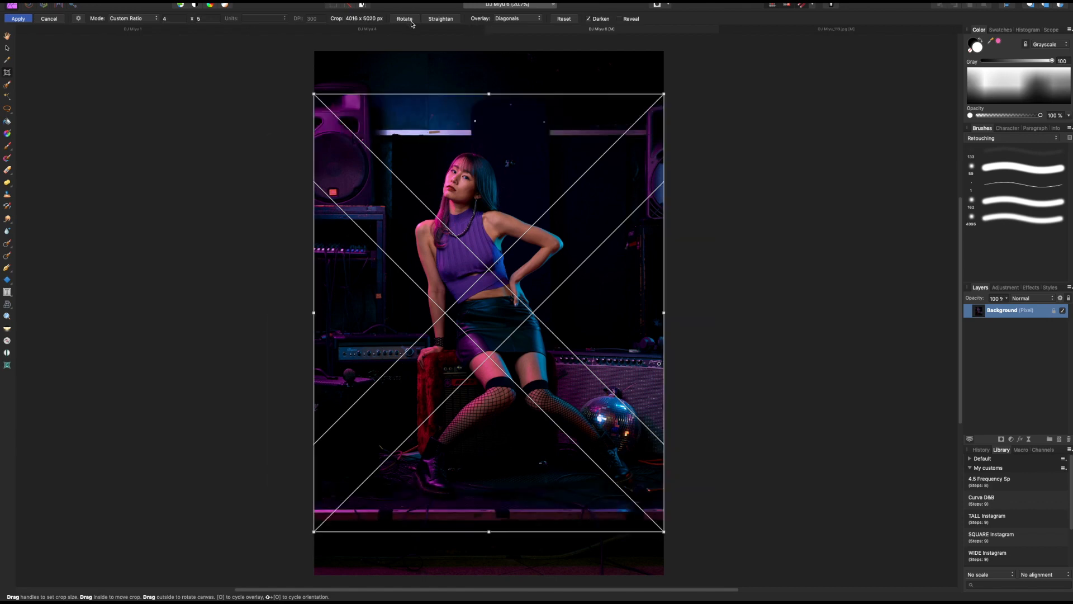
Step: Crop the photo to about 3697 × 4621 px, framing the woman and the disco ball and trimming the empty space around her
{"action": "left_click_drag", "start_coordinate": [570, 266], "coordinate": [572, 294]}
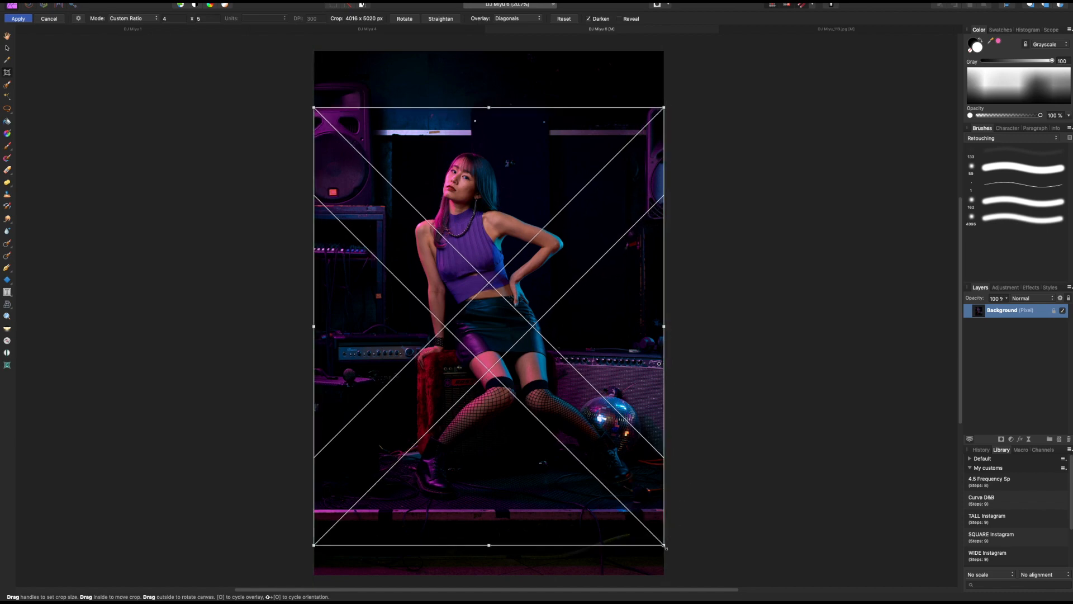
{"action": "left_click_drag", "start_coordinate": [663, 544], "coordinate": [642, 492]}
{"action": "left_click_drag", "start_coordinate": [548, 438], "coordinate": [565, 454]}
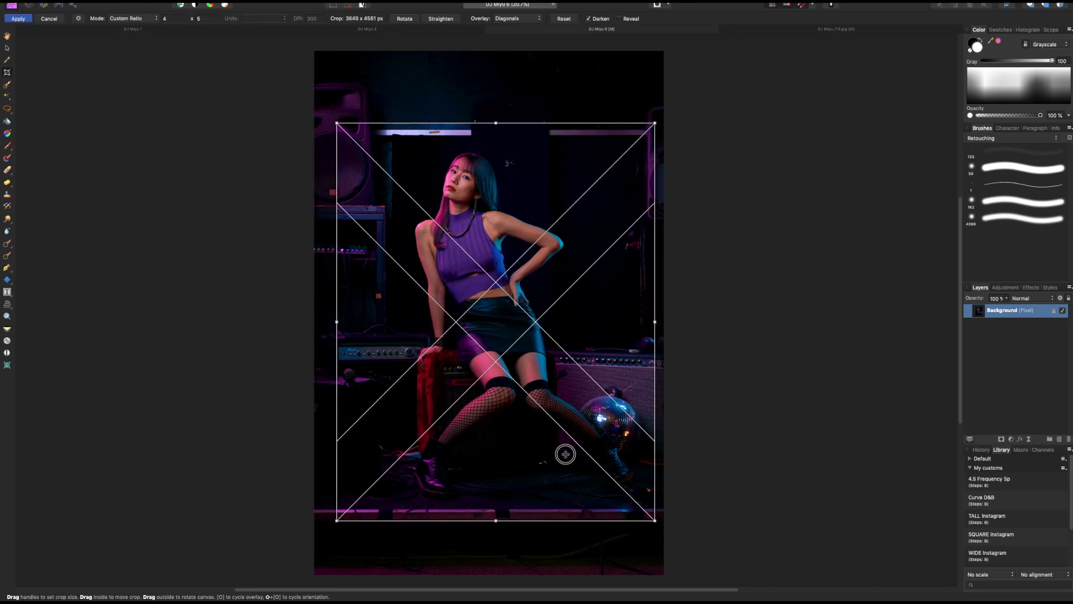
{"action": "left_click_drag", "start_coordinate": [335, 123], "coordinate": [333, 117]}
{"action": "left_click_drag", "start_coordinate": [508, 327], "coordinate": [513, 348]}
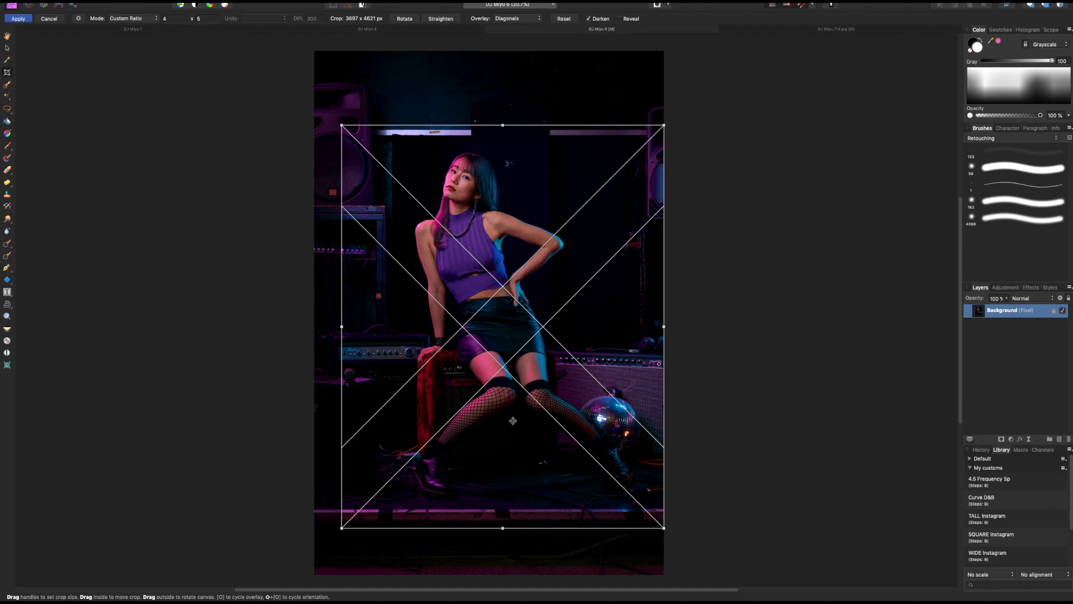
{"action": "key", "text": "Return"}
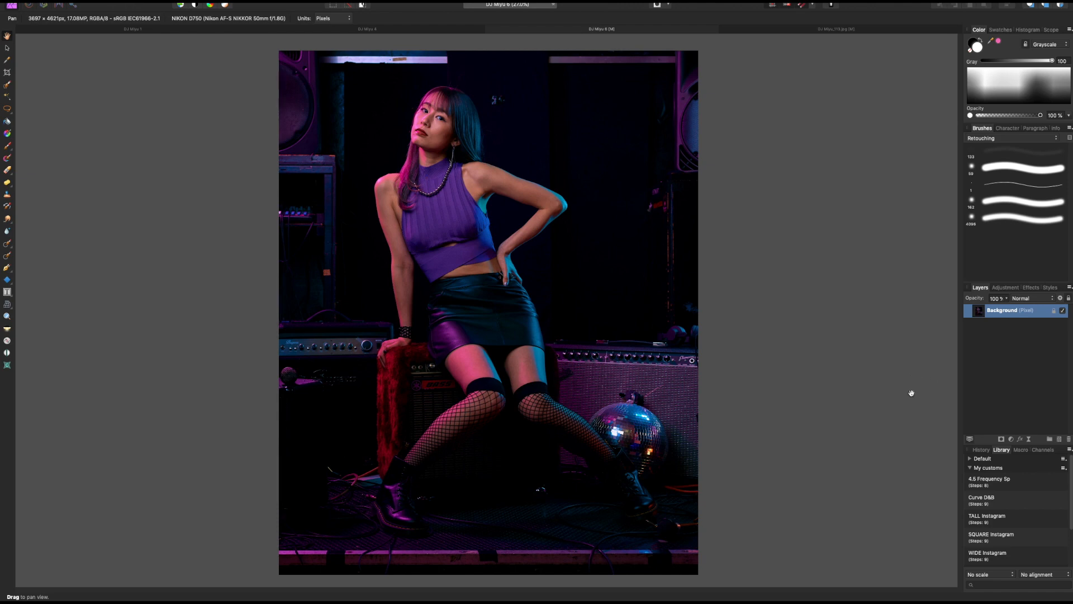
Step: Duplicate the Background layer
{"action": "key", "text": "super+j"}
{"action": "mouse_move", "coordinate": [223, 1]}
{"action": "left_click", "coordinate": [257, 8]}
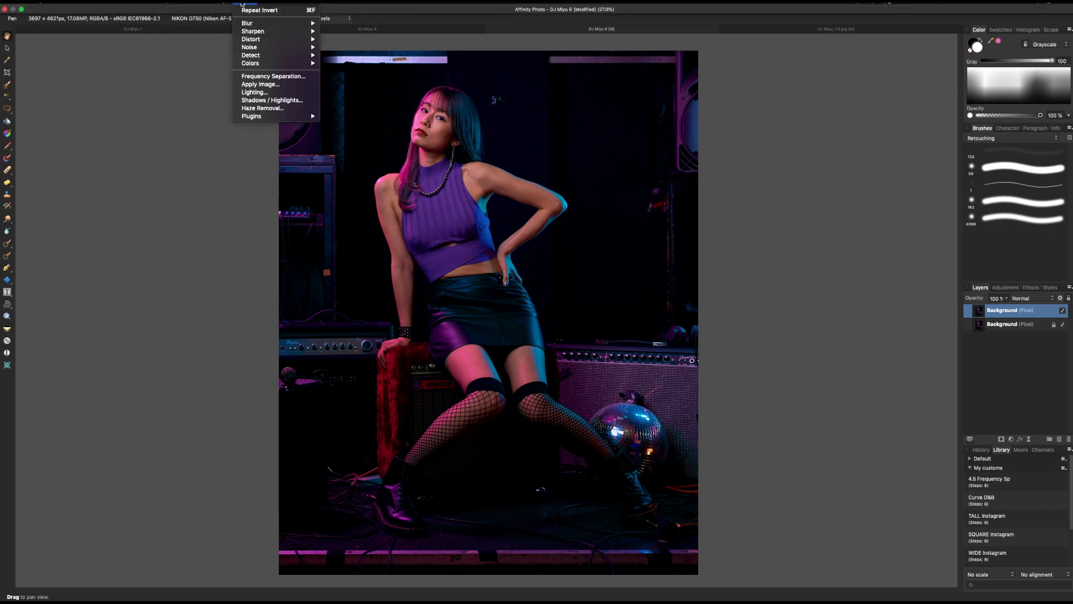
{"action": "left_click", "coordinate": [246, 81]}
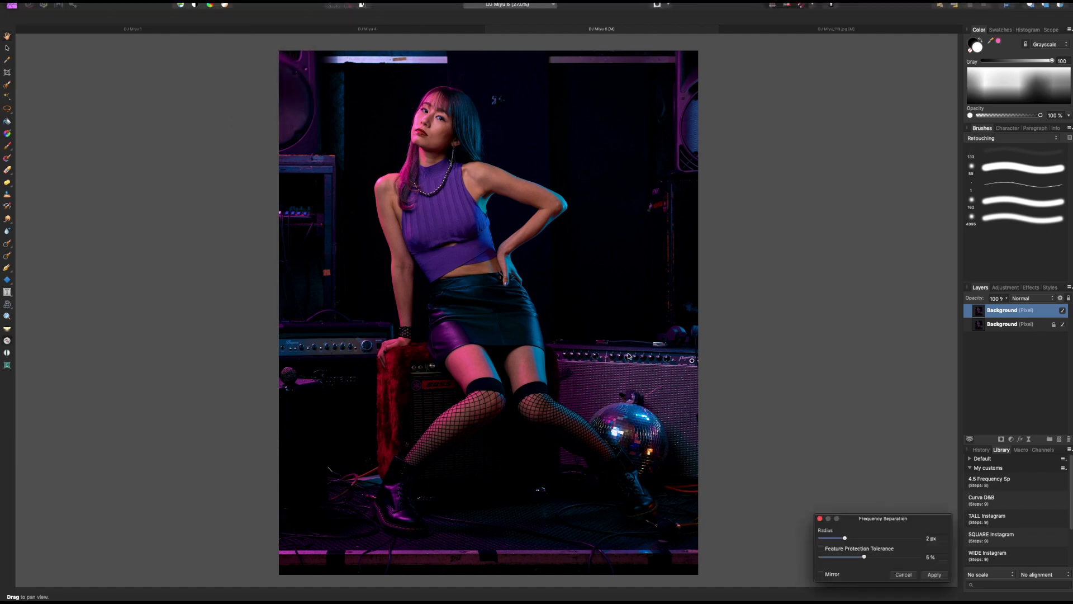
{"action": "scroll", "coordinate": [703, 403], "scroll_direction": "up", "scroll_amount": 10}
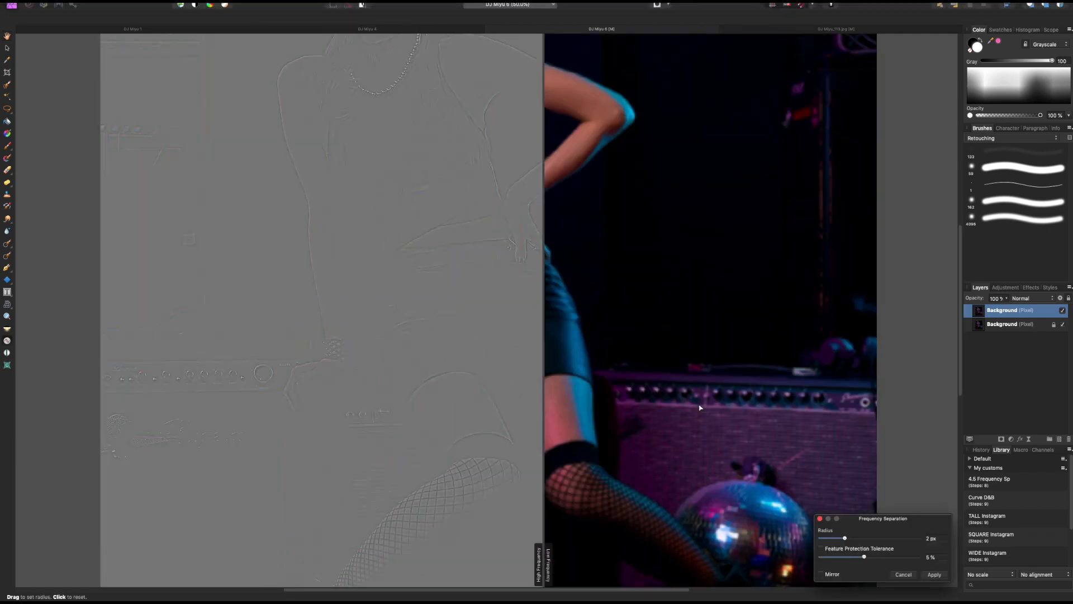
{"action": "scroll", "coordinate": [731, 436], "scroll_direction": "up", "scroll_amount": 15}
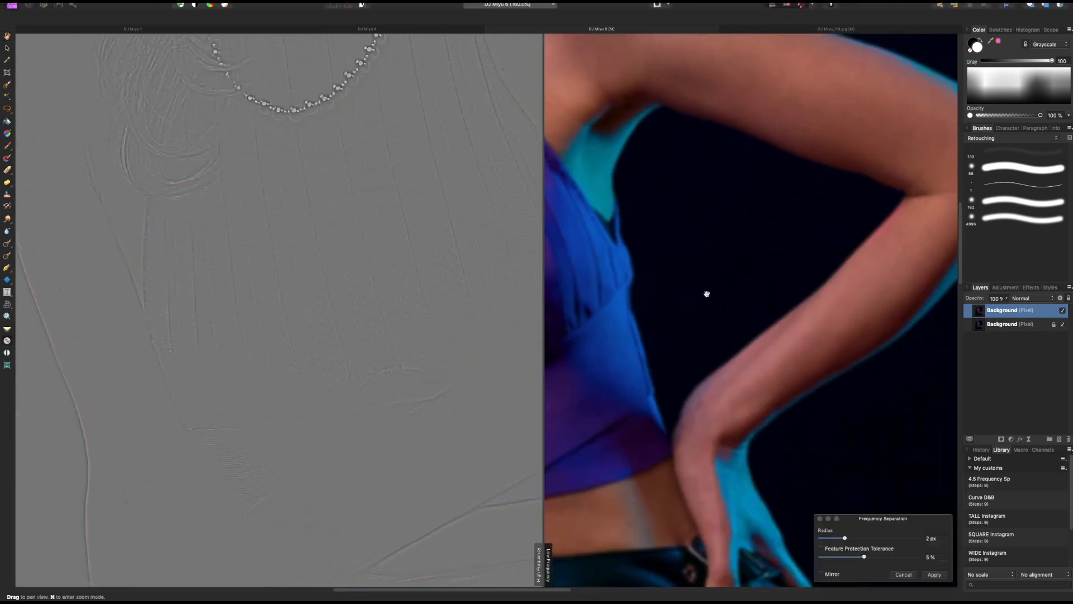
{"action": "left_click", "coordinate": [904, 574]}
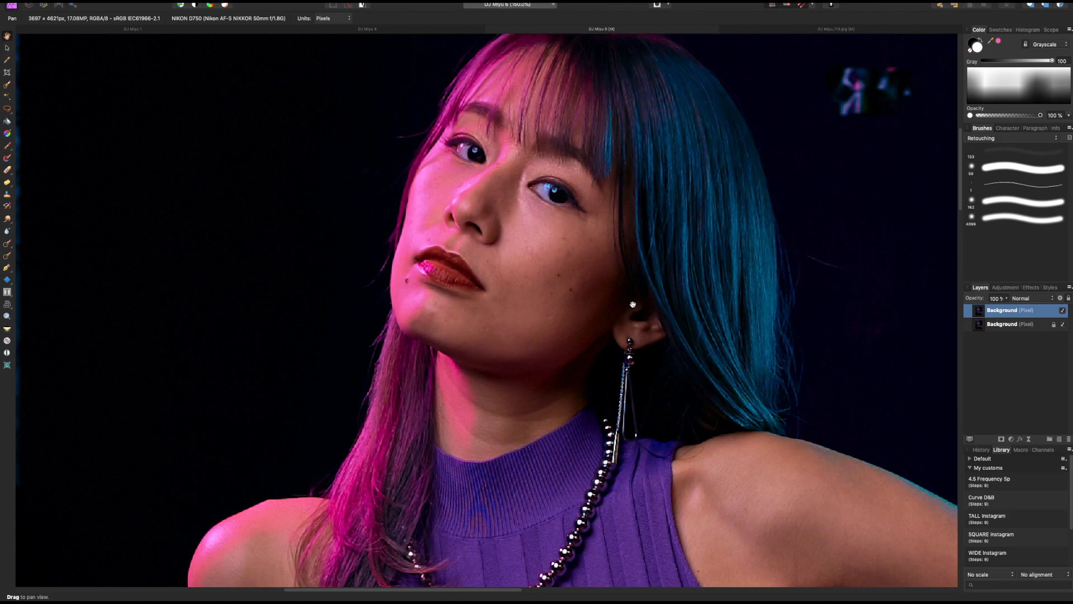
{"action": "key", "text": "super+minus"}
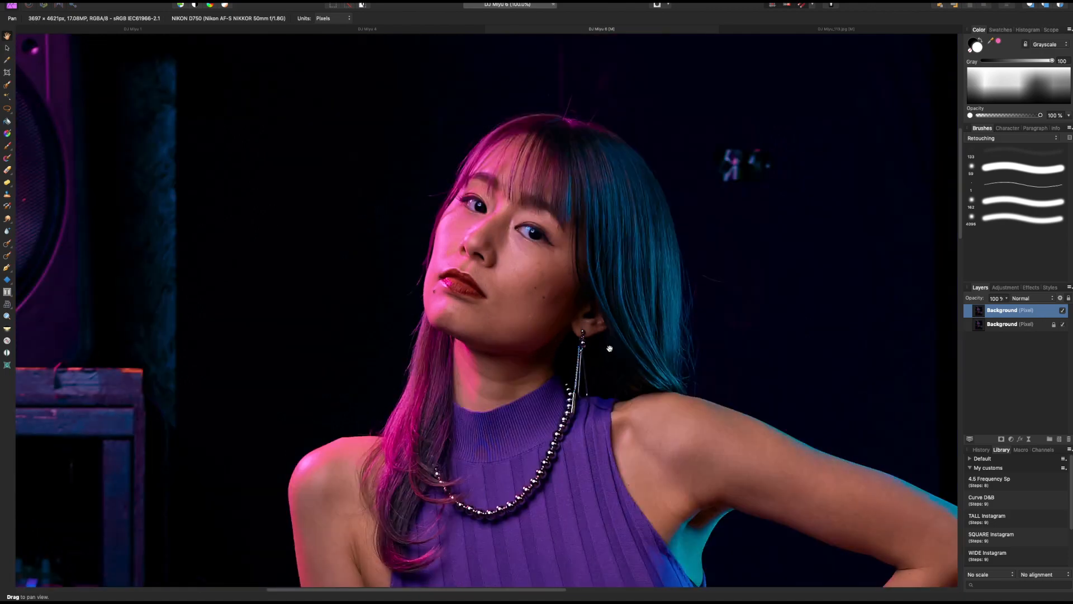
{"action": "key", "text": "super+equal"}
{"action": "key", "text": "super+equal"}
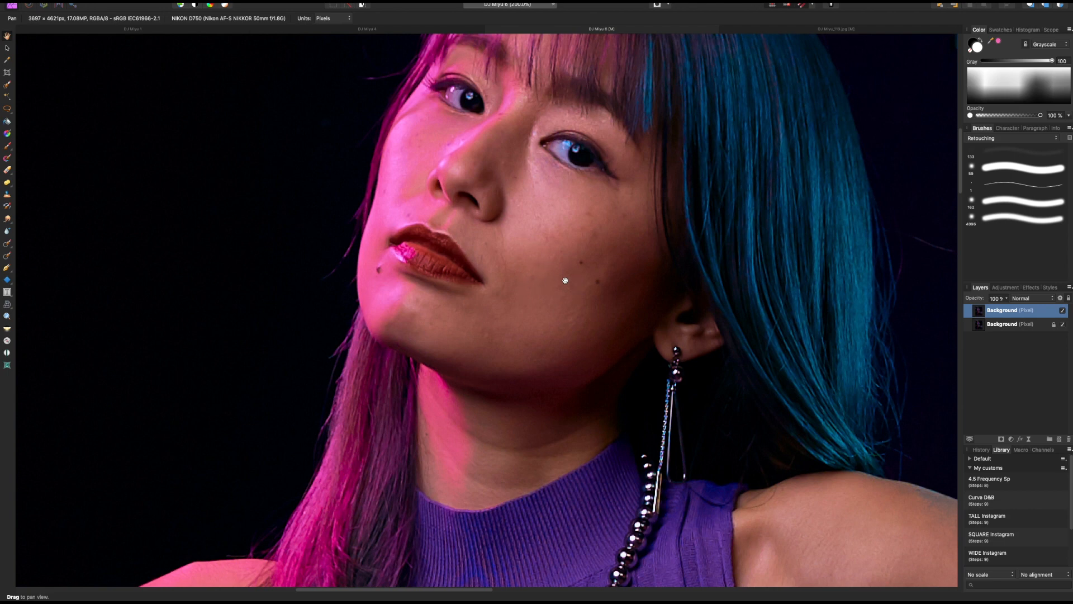
{"action": "key", "text": "super+minus"}
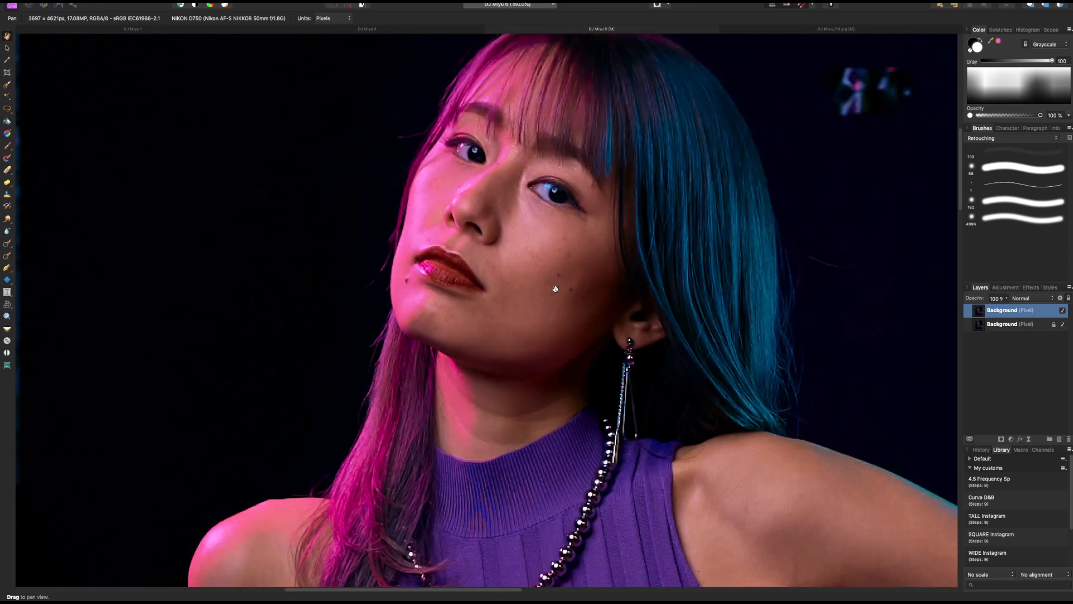
{"action": "scroll", "coordinate": [560, 331], "scroll_direction": "down", "scroll_amount": 2}
{"action": "scroll", "coordinate": [559, 331], "scroll_direction": "right", "scroll_amount": 2}
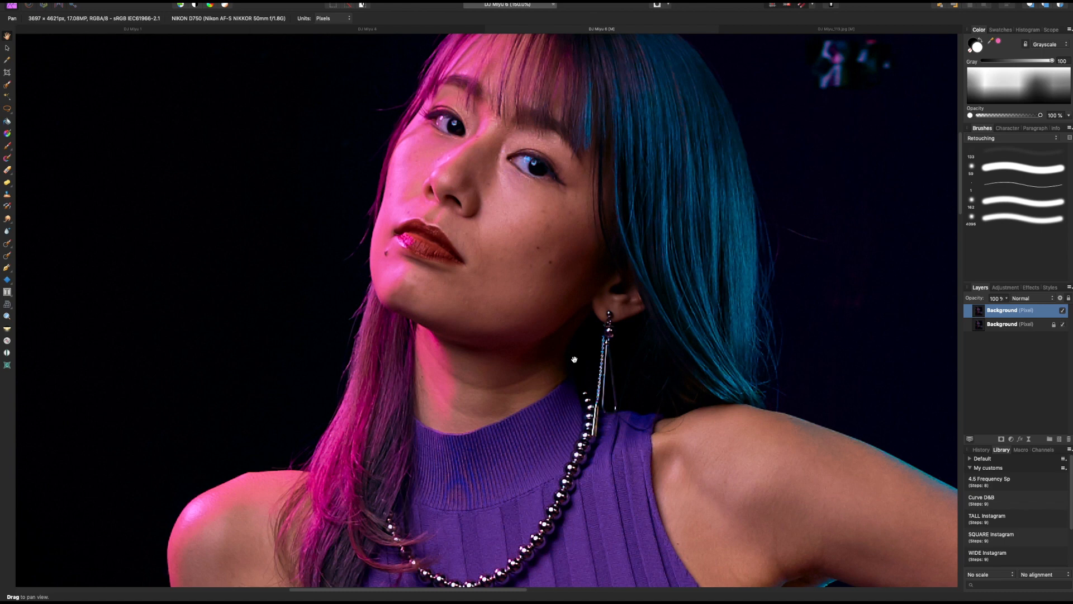
Step: Apply Frequency Separation to the duplicated Background layer with a radius of 2.2 px, comparing a much larger radius on the face first
{"action": "mouse_move", "coordinate": [208, 1]}
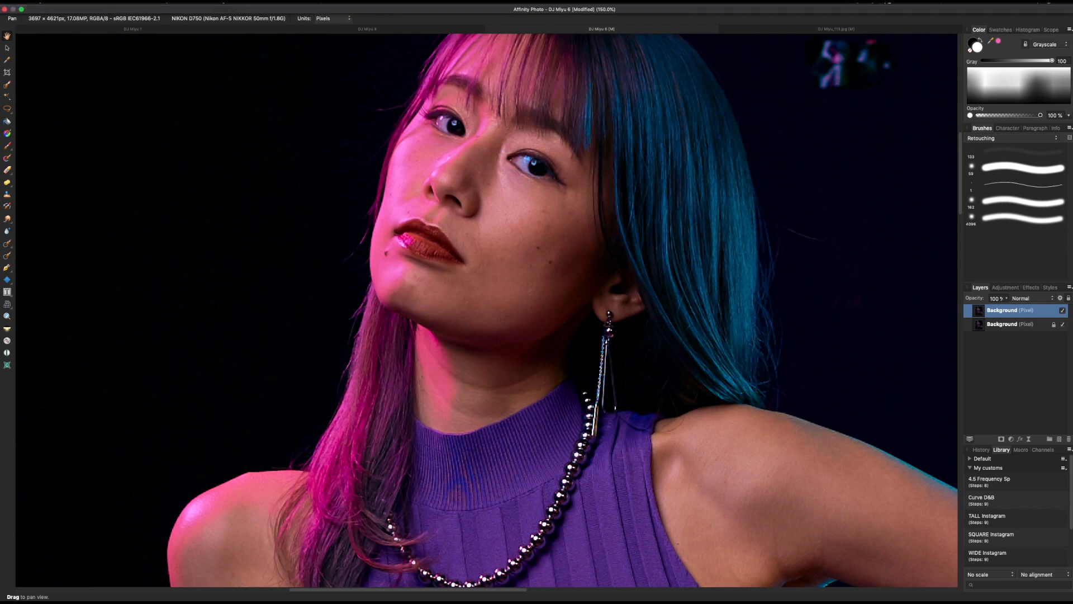
{"action": "left_click", "coordinate": [247, 4]}
{"action": "left_click", "coordinate": [263, 72]}
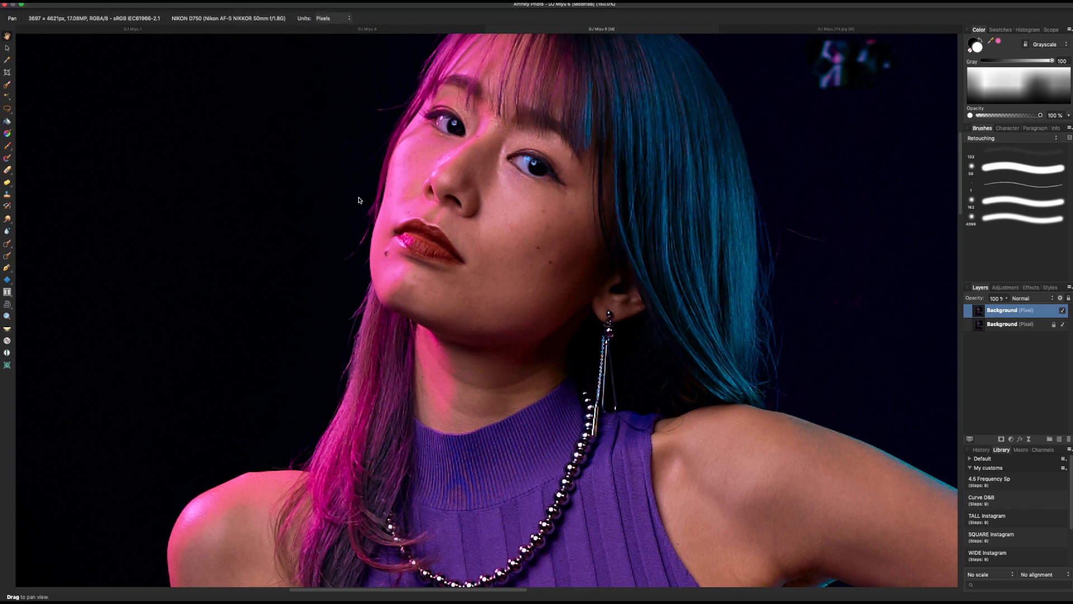
{"action": "left_click_drag", "start_coordinate": [550, 561], "coordinate": [630, 527]}
{"action": "key", "text": "super+equal"}
{"action": "key", "text": "super+equal"}
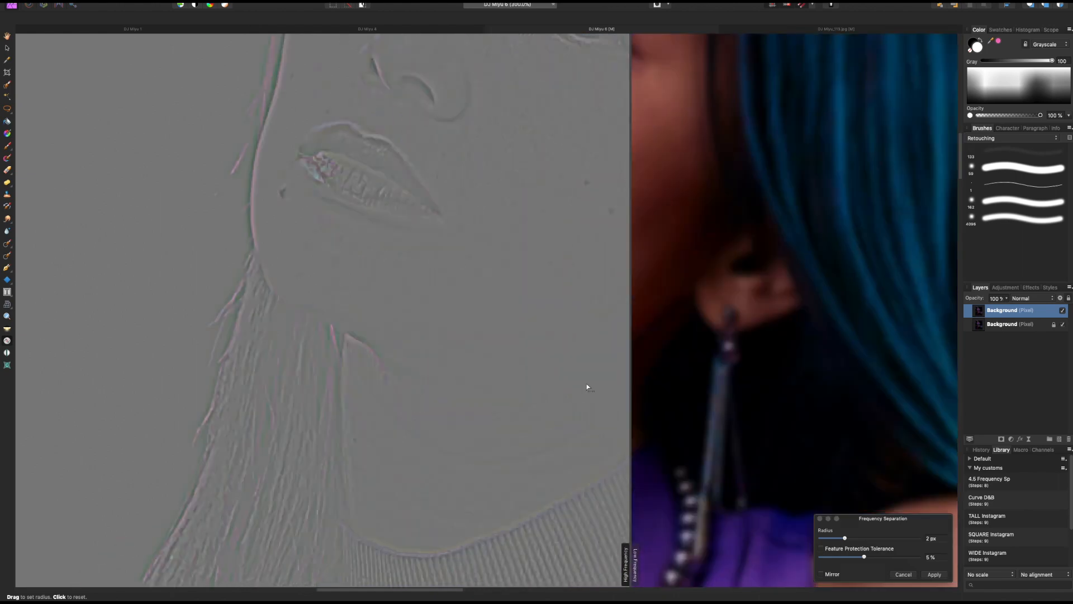
{"action": "scroll", "coordinate": [520, 347], "scroll_direction": "up", "scroll_amount": 5}
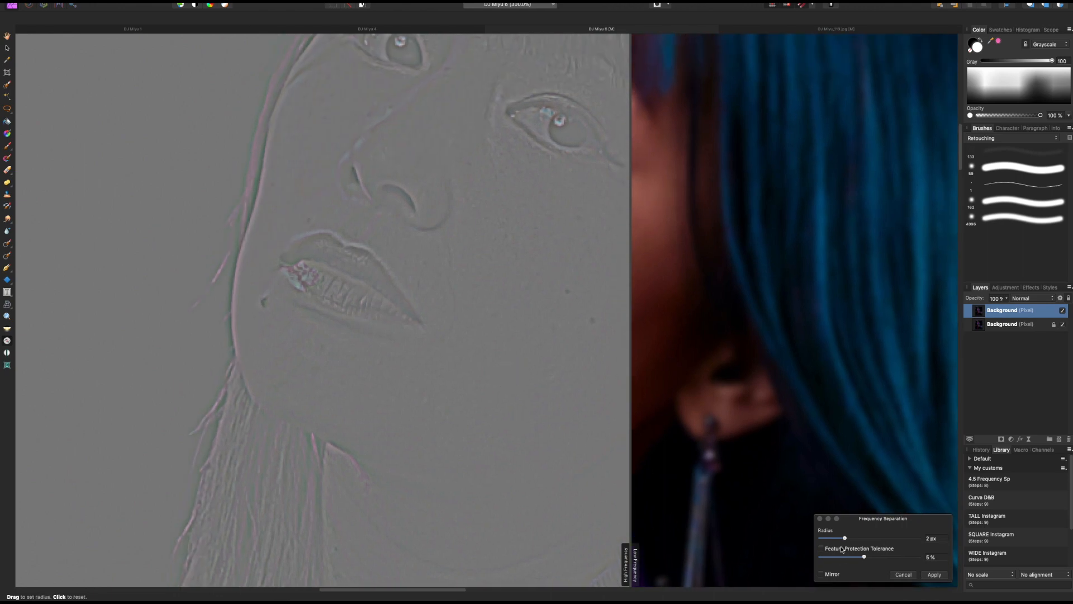
{"action": "left_click_drag", "start_coordinate": [845, 539], "coordinate": [869, 541]}
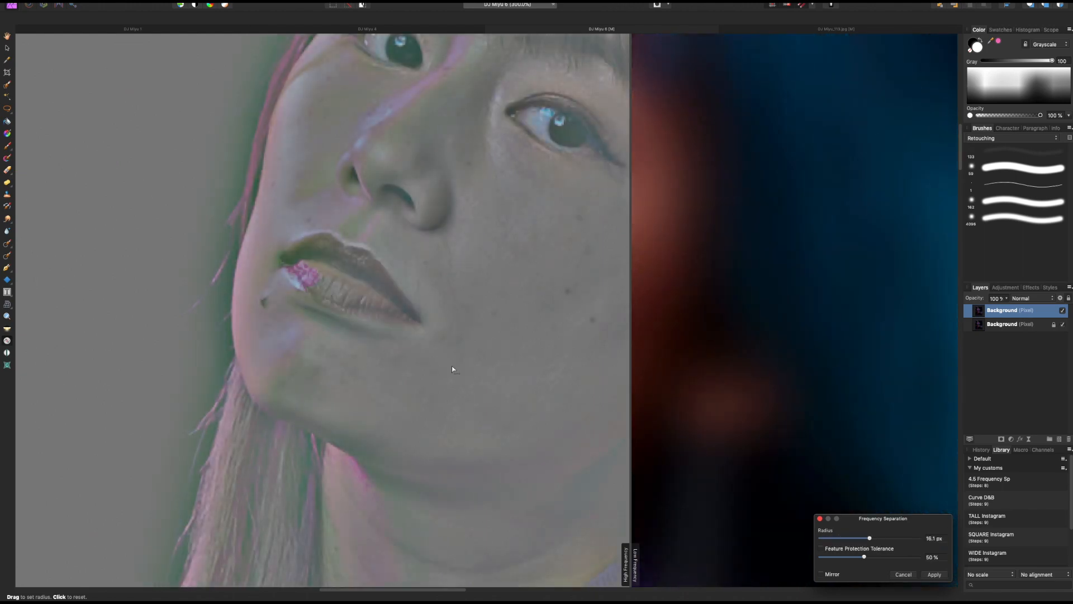
{"action": "left_click_drag", "start_coordinate": [869, 540], "coordinate": [844, 542]}
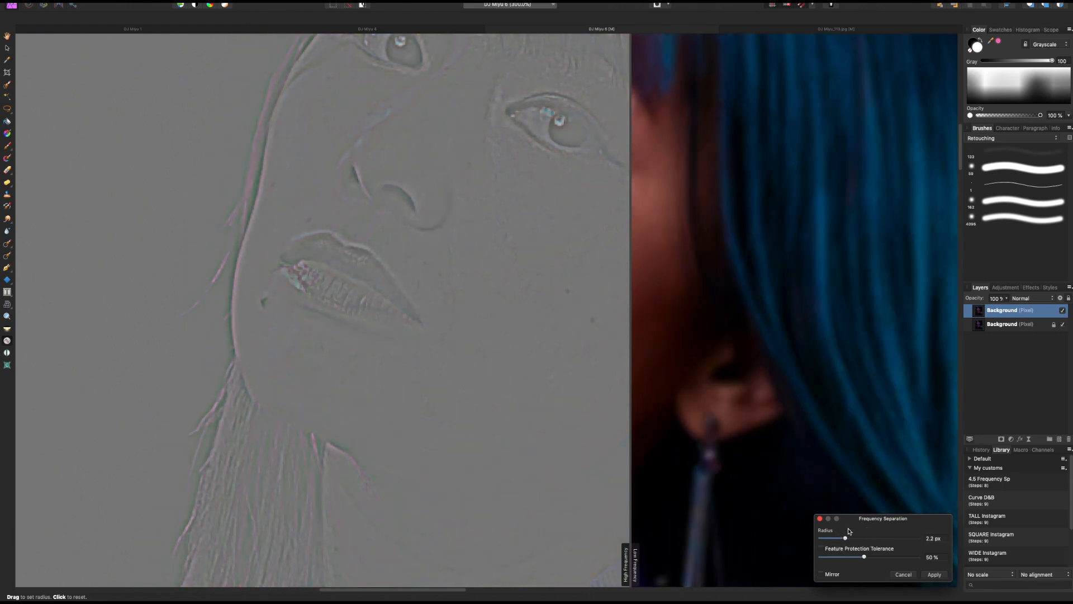
{"action": "left_click", "coordinate": [934, 575]}
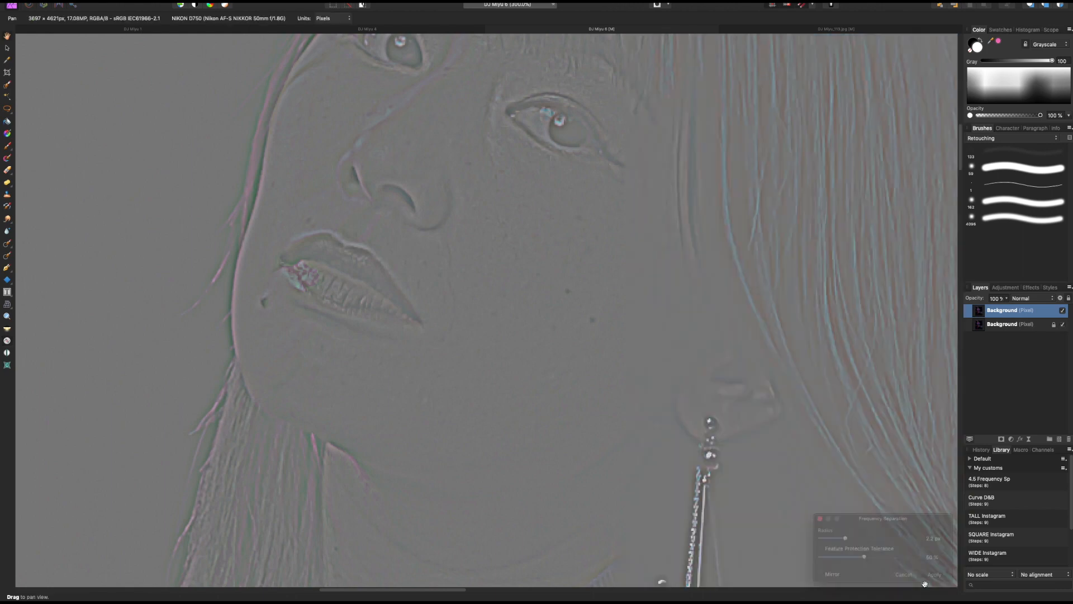
Step: Add an empty pixel layer directly above Low Frequency and another directly above High Frequency
{"action": "key", "text": "super+0"}
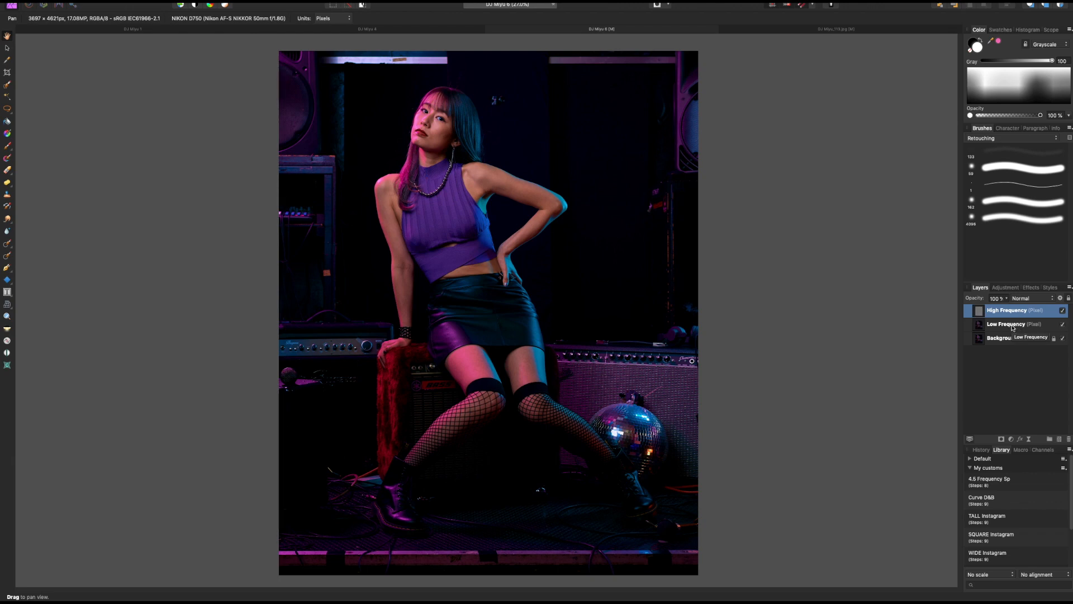
{"action": "left_click", "coordinate": [1012, 328]}
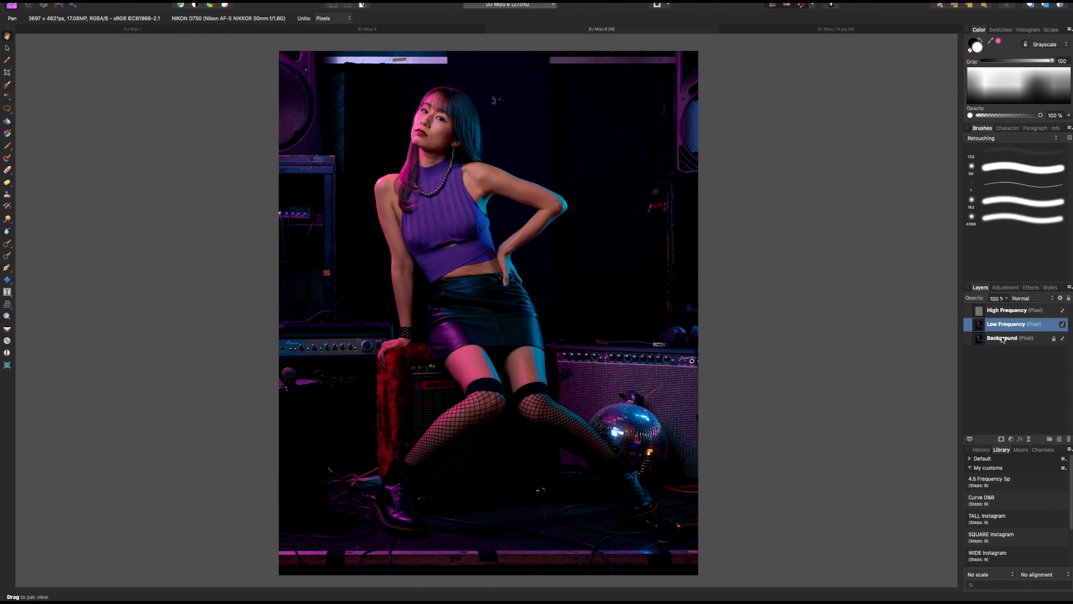
{"action": "key", "text": "super+shift+n"}
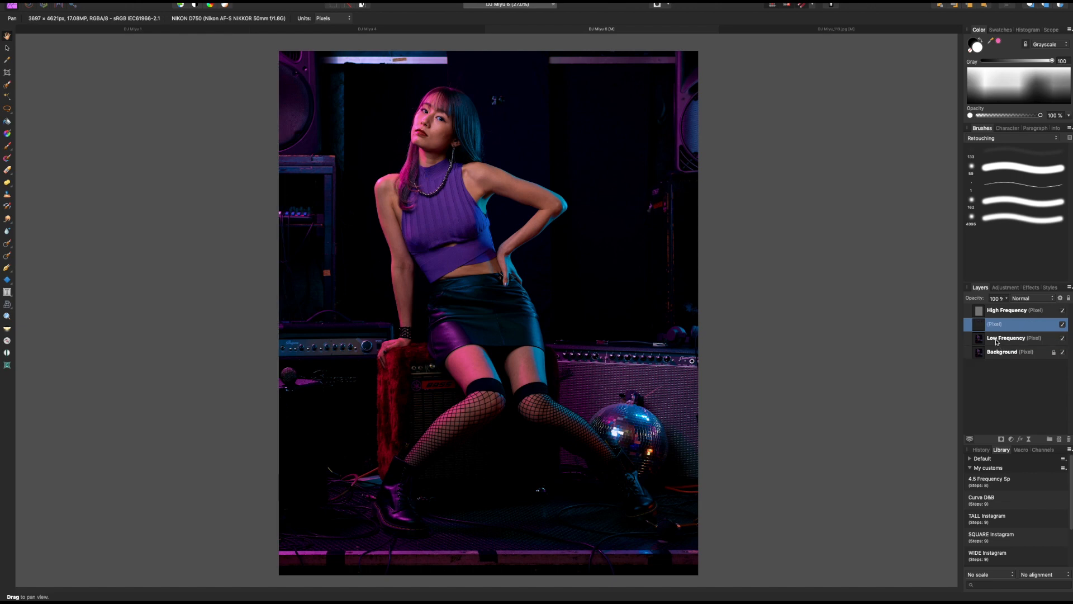
{"action": "left_click", "coordinate": [1017, 313]}
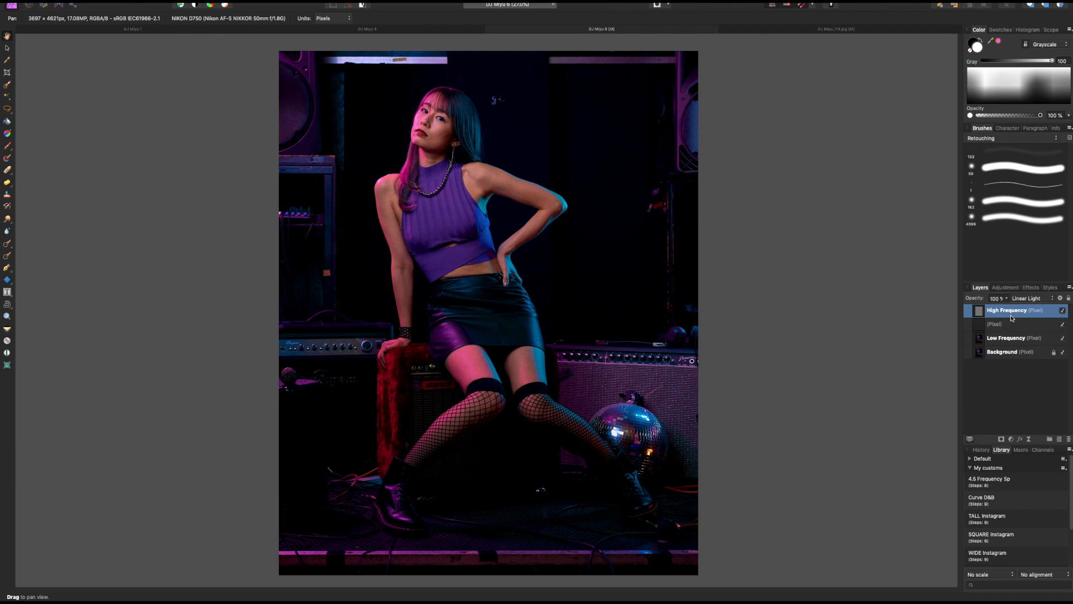
{"action": "key", "text": "super+shift+n"}
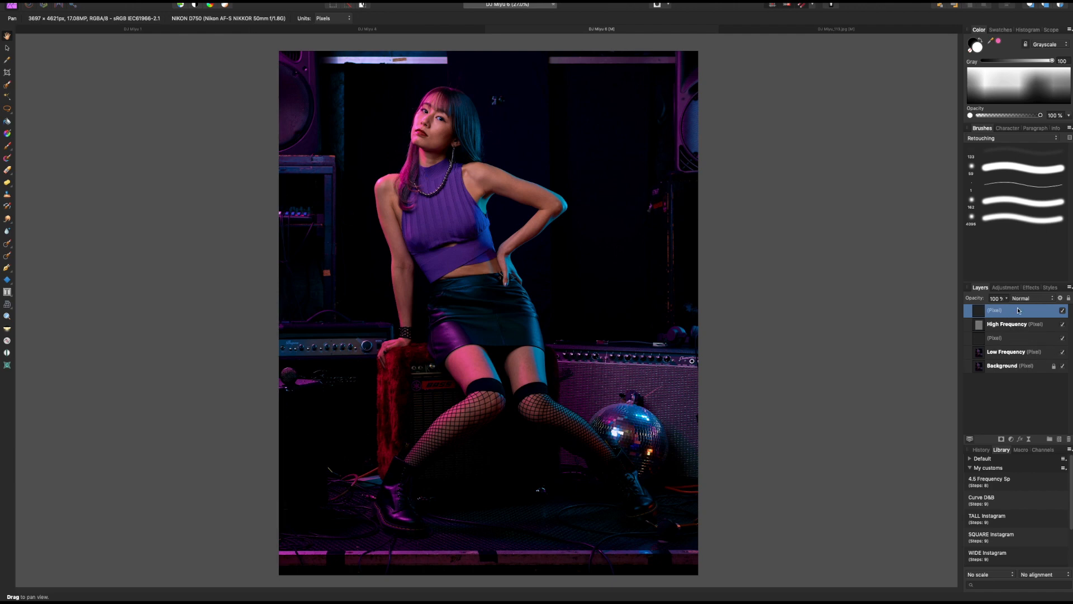
Step: Group the two frequency layers with both empty pixel layers, name the group FS and expand it
{"action": "left_click", "coordinate": [1011, 352], "text": "shift"}
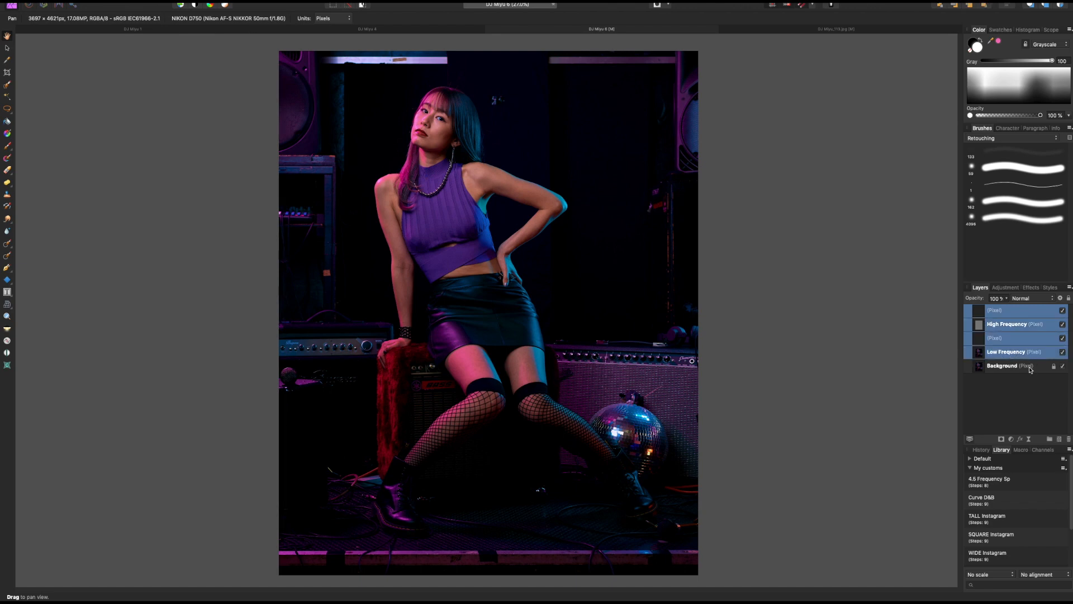
{"action": "key", "text": "super+g"}
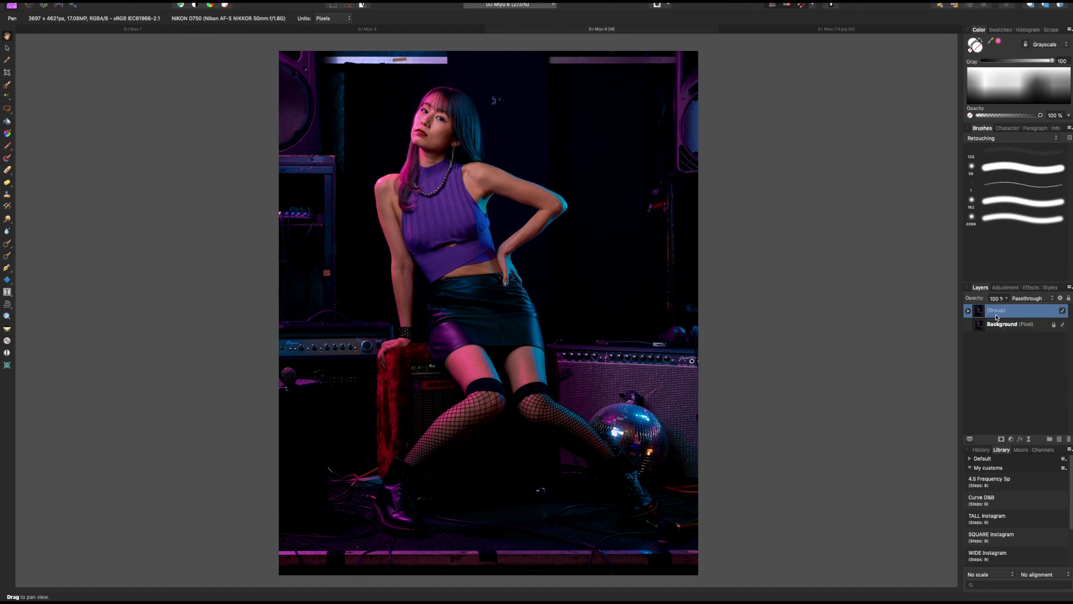
{"action": "double_click", "coordinate": [996, 311]}
{"action": "type", "text": "FS"}
{"action": "key", "text": "Return"}
{"action": "left_click", "coordinate": [969, 313]}
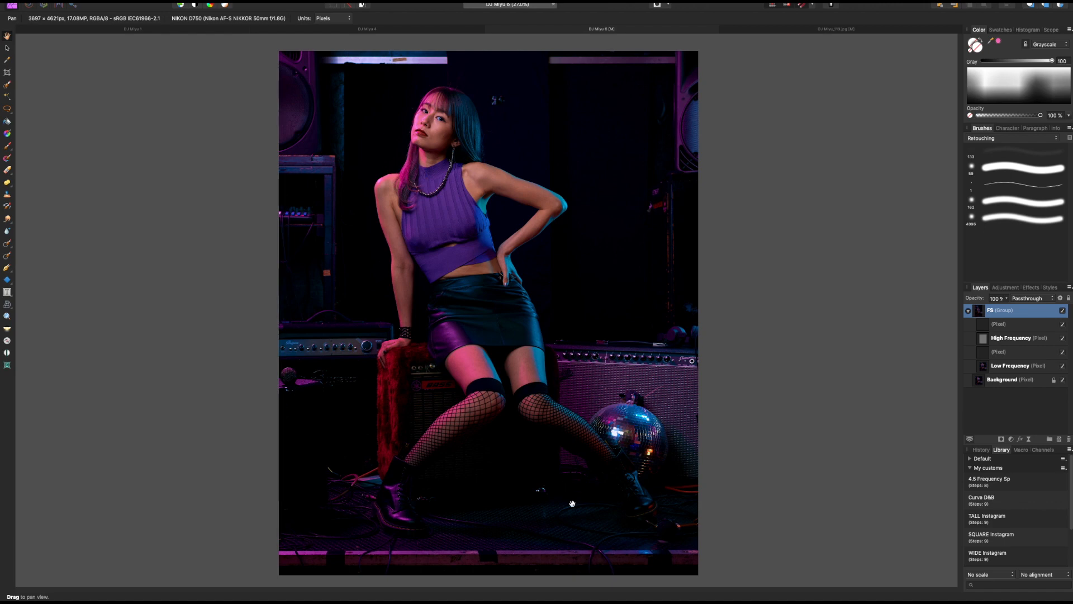
Step: Examine the skin on the woman's thighs and knees up close for areas that need retouching
{"action": "key", "text": "super+="}
{"action": "key", "text": "super+="}
{"action": "key", "text": "super+="}
{"action": "left_click_drag", "start_coordinate": [696, 481], "coordinate": [606, 214]}
{"action": "left_click_drag", "start_coordinate": [696, 450], "coordinate": [712, 359]}
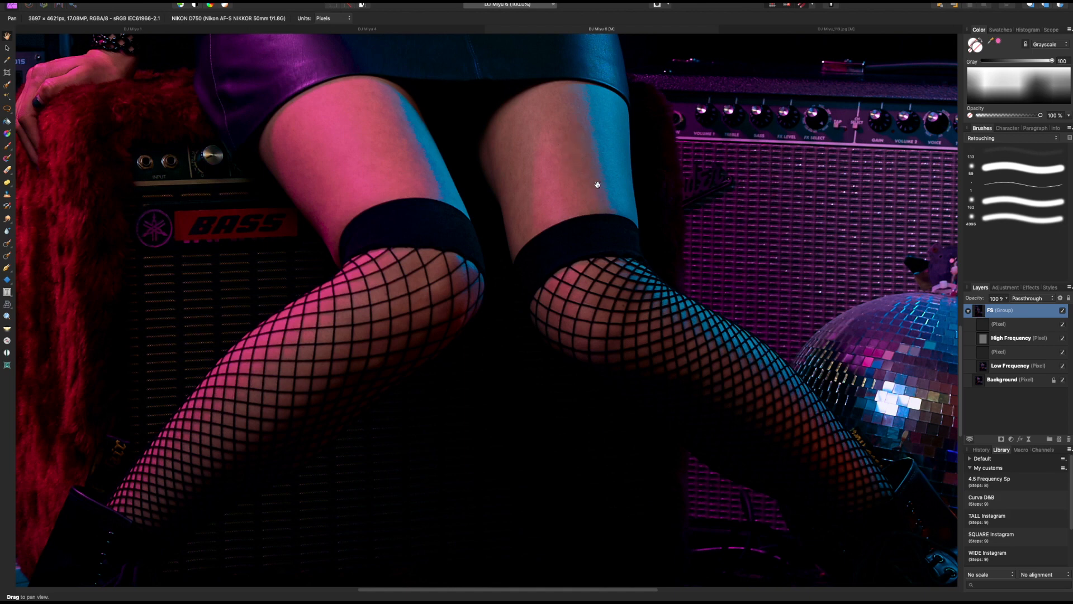
{"action": "key", "text": "super+="}
{"action": "left_click_drag", "start_coordinate": [407, 187], "coordinate": [425, 291]}
{"action": "key", "text": "super+="}
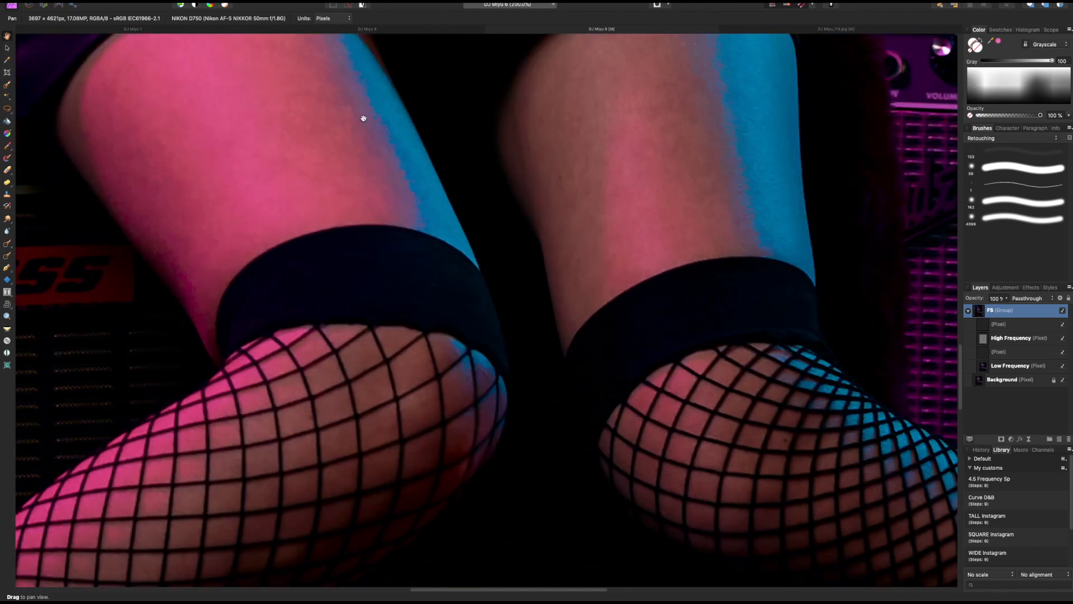
Step: Select the empty pixel layer above Low Frequency and hide the High Frequency layer
{"action": "scroll", "coordinate": [377, 166], "scroll_direction": "up", "scroll_amount": 3}
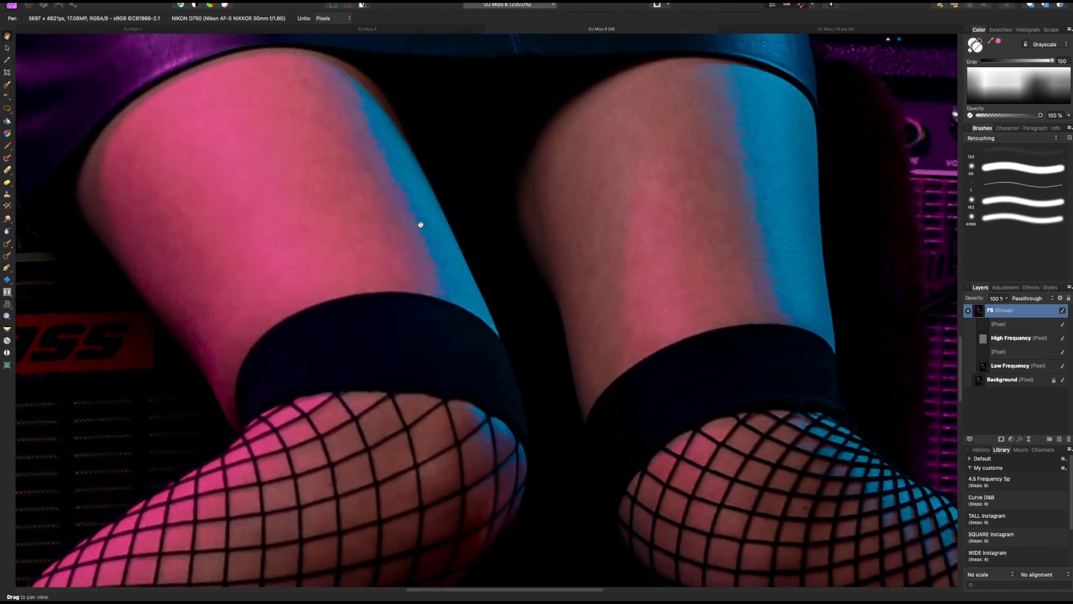
{"action": "key", "text": "super+minus"}
{"action": "key", "text": "super+minus"}
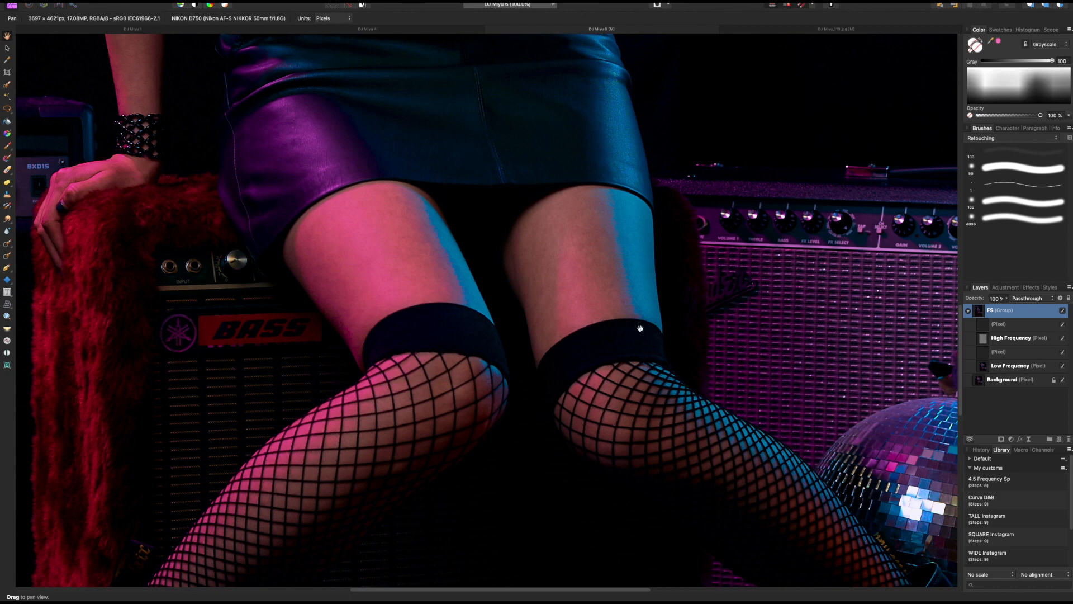
{"action": "scroll", "coordinate": [640, 328], "scroll_direction": "down", "scroll_amount": 2}
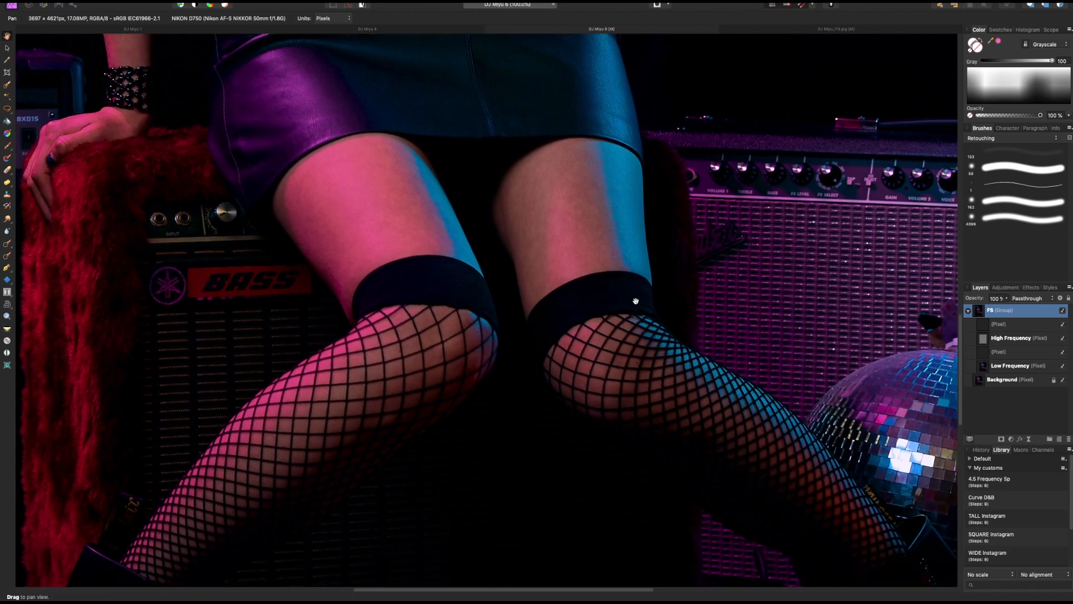
{"action": "left_click", "coordinate": [1022, 353]}
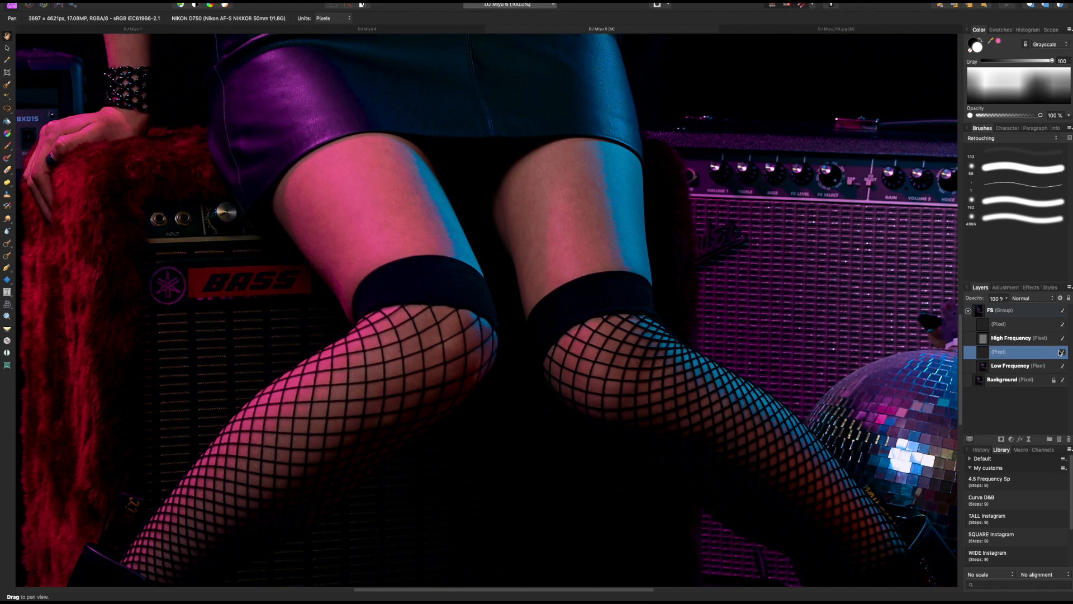
{"action": "left_click", "coordinate": [1063, 338]}
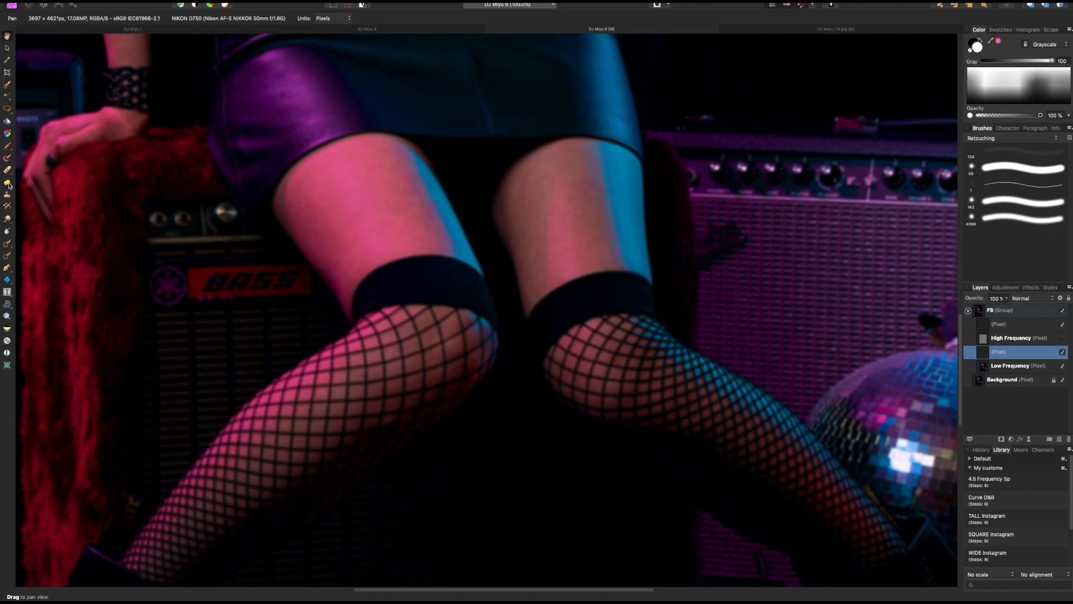
Step: Activate the Healing Brush, raise its opacity, and heal a patch just above the stocking on the woman's left thigh
{"action": "left_click", "coordinate": [8, 243]}
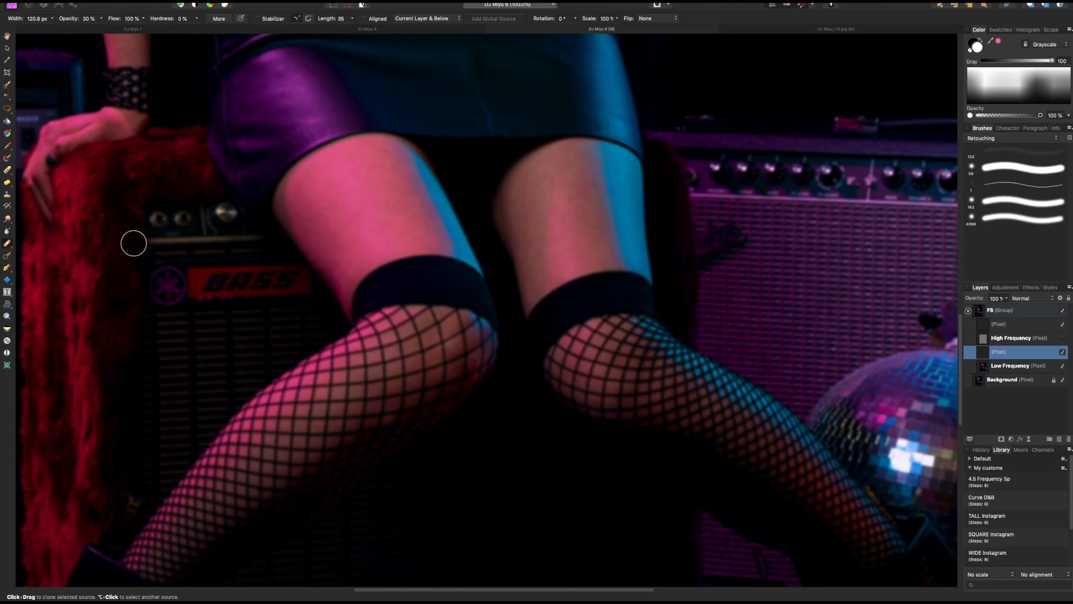
{"action": "left_click_drag", "start_coordinate": [100, 20], "coordinate": [135, 37]}
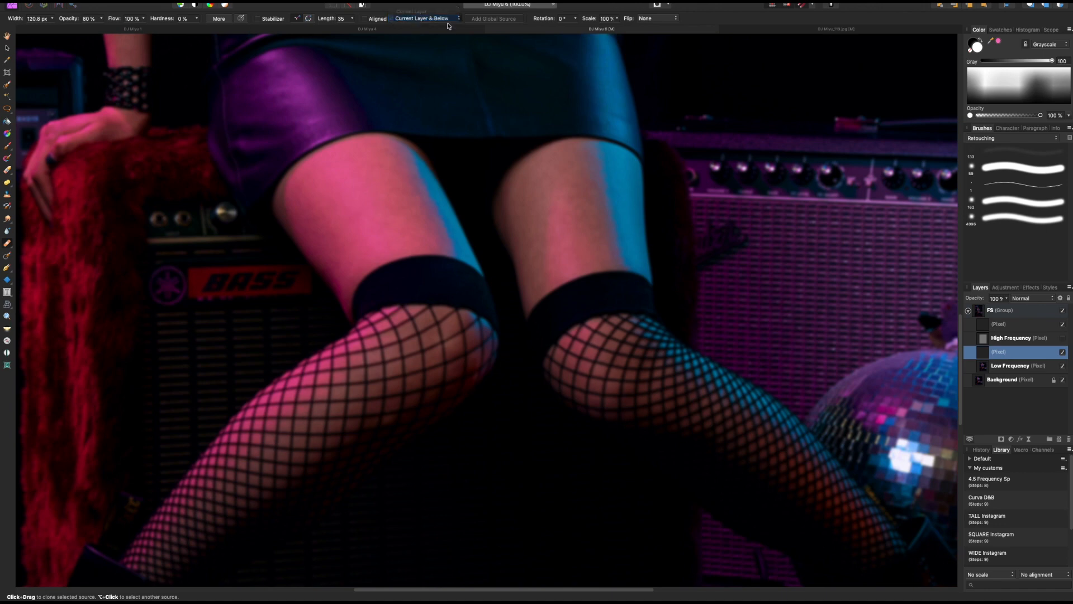
{"action": "scroll", "coordinate": [631, 338], "scroll_direction": "up", "scroll_amount": 2}
{"action": "scroll", "coordinate": [654, 340], "scroll_direction": "up", "scroll_amount": 2}
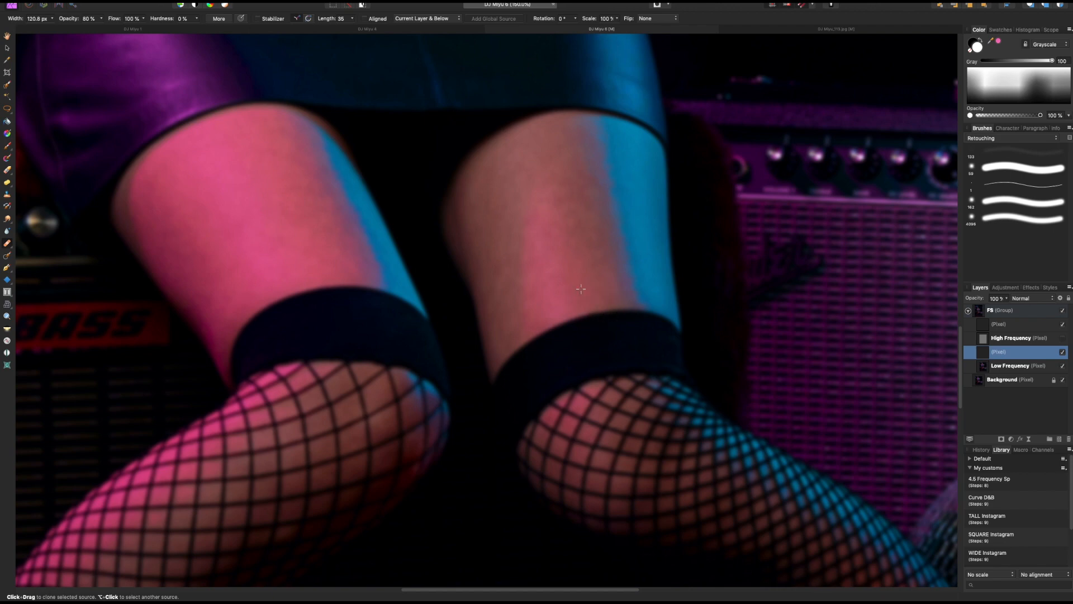
{"action": "left_click", "coordinate": [578, 289], "text": "alt"}
{"action": "left_click", "coordinate": [594, 296]}
Step: Heal blotchy patches down the pink centre of the left thigh with a smaller brush, resampling clean skin nearby
{"action": "key", "text": "["}
{"action": "key", "text": "["}
{"action": "key", "text": "["}
{"action": "key", "text": "["}
{"action": "key", "text": "["}
{"action": "key", "text": "bracketright"}
{"action": "left_click", "coordinate": [576, 276]}
{"action": "left_click", "coordinate": [567, 235]}
{"action": "left_click", "coordinate": [567, 250], "text": "alt"}
{"action": "left_click", "coordinate": [563, 228]}
{"action": "left_click", "coordinate": [562, 240], "text": "alt"}
{"action": "left_click", "coordinate": [555, 220]}
{"action": "left_click", "coordinate": [568, 239], "text": "alt"}
{"action": "left_click", "coordinate": [570, 218]}
{"action": "left_click", "coordinate": [585, 248], "text": "alt"}
Step: Enlarge the brush to about 96 px and smooth the remaining uneven tones in the middle of the left thigh
{"action": "key", "text": "]"}
{"action": "key", "text": "]"}
{"action": "left_click", "coordinate": [580, 244], "text": "alt"}
{"action": "left_click", "coordinate": [575, 244], "text": "alt"}
{"action": "left_click", "coordinate": [566, 223], "text": "alt"}
{"action": "left_click", "coordinate": [558, 202]}
{"action": "left_click", "coordinate": [542, 233]}
{"action": "left_click_drag", "start_coordinate": [549, 271], "coordinate": [562, 286]}
{"action": "left_click", "coordinate": [573, 212], "text": "alt"}
{"action": "left_click", "coordinate": [567, 199]}
{"action": "left_click", "coordinate": [571, 199]}
{"action": "left_click", "coordinate": [555, 247], "text": "alt"}
{"action": "mouse_move", "coordinate": [558, 278]}
{"action": "left_mouse_down"}
{"action": "mouse_move", "coordinate": [555, 266]}
{"action": "mouse_move", "coordinate": [561, 284]}
{"action": "left_mouse_up"}
{"action": "left_click", "coordinate": [739, 305], "text": "alt"}
Step: Compare the left thigh with and without the healing layer while High Frequency is shown, and hide High Frequency again
{"action": "left_click", "coordinate": [1063, 338]}
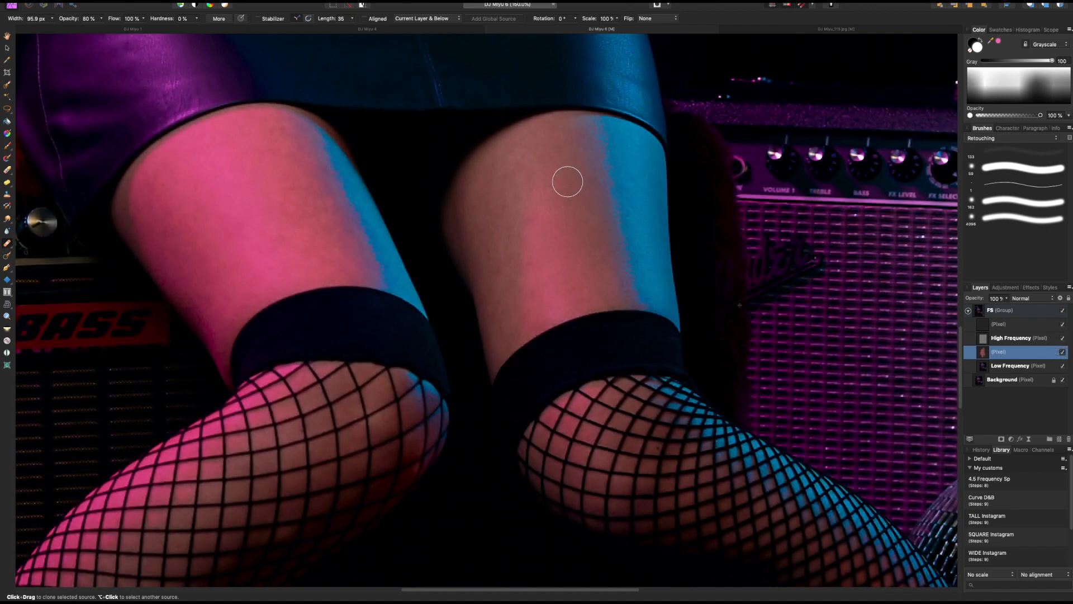
{"action": "left_click", "coordinate": [1062, 352]}
{"action": "left_click", "coordinate": [1063, 339]}
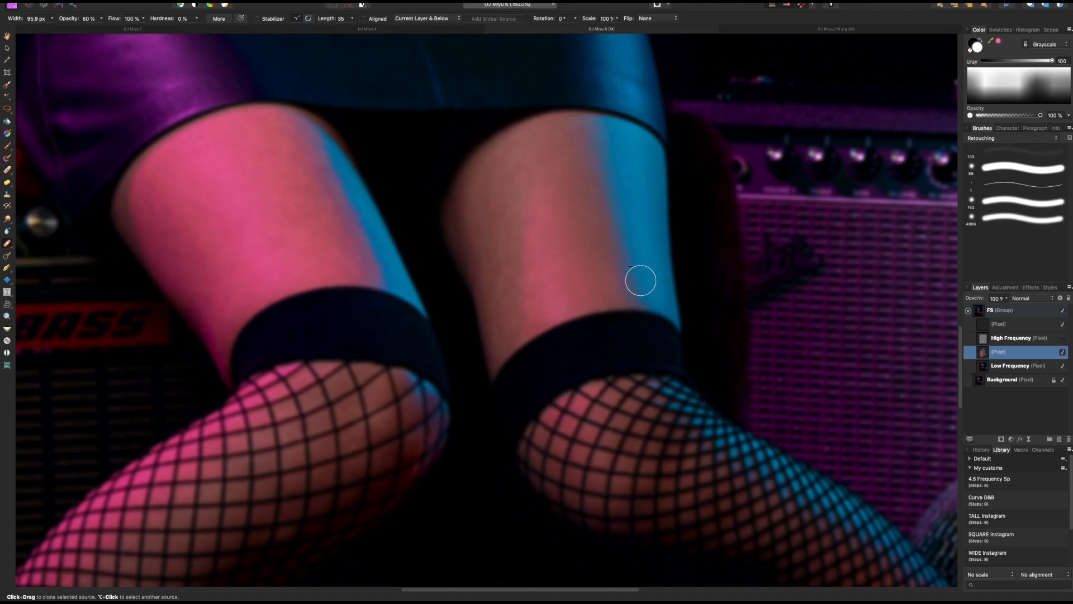
Step: Adjust the brush size and even out the left thigh along the blue light edge and the pink highlight's inner border
{"action": "key", "text": "bracketleft"}
{"action": "key", "text": "bracketleft"}
{"action": "key", "text": "bracketleft"}
{"action": "key", "text": "bracketright"}
{"action": "key", "text": "bracketright"}
{"action": "key", "text": "bracketright"}
{"action": "left_click", "coordinate": [614, 244], "text": "alt"}
{"action": "mouse_move", "coordinate": [614, 228]}
{"action": "left_mouse_down"}
{"action": "mouse_move", "coordinate": [606, 204]}
{"action": "mouse_move", "coordinate": [614, 221]}
{"action": "left_mouse_up"}
{"action": "left_click", "coordinate": [519, 232], "text": "alt"}
{"action": "left_click_drag", "start_coordinate": [522, 246], "coordinate": [520, 259]}
{"action": "left_click", "coordinate": [520, 243], "text": "alt"}
{"action": "left_click_drag", "start_coordinate": [520, 293], "coordinate": [522, 317]}
{"action": "left_click", "coordinate": [521, 273], "text": "alt"}
{"action": "key", "text": "]"}
{"action": "left_click_drag", "start_coordinate": [612, 208], "coordinate": [612, 188]}
Step: Heal uneven patches across the upper and middle left thigh using freshly sampled skin
{"action": "left_click", "coordinate": [540, 228], "text": "alt"}
{"action": "left_click", "coordinate": [511, 192], "text": "alt"}
{"action": "left_click", "coordinate": [540, 245], "text": "alt"}
{"action": "left_click", "coordinate": [534, 227]}
{"action": "left_click", "coordinate": [564, 203], "text": "alt"}
{"action": "left_click", "coordinate": [567, 159]}
{"action": "left_click", "coordinate": [582, 179], "text": "alt"}
{"action": "left_click", "coordinate": [512, 199], "text": "alt"}
{"action": "left_click", "coordinate": [505, 200], "text": "alt"}
{"action": "left_click", "coordinate": [505, 247]}
Step: Smooth the shadowed inner side of the left thigh down to the stocking and a patch in its upper blue area
{"action": "left_click", "coordinate": [493, 250], "text": "alt"}
{"action": "mouse_move", "coordinate": [493, 267]}
{"action": "left_mouse_down"}
{"action": "mouse_move", "coordinate": [498, 293]}
{"action": "mouse_move", "coordinate": [505, 272]}
{"action": "mouse_move", "coordinate": [500, 323]}
{"action": "mouse_move", "coordinate": [524, 320]}
{"action": "mouse_move", "coordinate": [527, 254]}
{"action": "left_mouse_up"}
{"action": "left_click", "coordinate": [503, 269], "text": "alt"}
{"action": "left_click", "coordinate": [506, 298], "text": "alt"}
{"action": "left_click", "coordinate": [499, 328]}
{"action": "left_click", "coordinate": [524, 320], "text": "alt"}
{"action": "left_click", "coordinate": [635, 199], "text": "alt"}
{"action": "left_click", "coordinate": [633, 181]}
{"action": "left_click", "coordinate": [498, 225], "text": "alt"}
{"action": "left_click", "coordinate": [497, 205]}
{"action": "left_click", "coordinate": [503, 217], "text": "alt"}
{"action": "left_click", "coordinate": [485, 212], "text": "alt"}
{"action": "left_click", "coordinate": [538, 272], "text": "alt"}
Step: Show the High Frequency layer and compare both thighs with the healing layer off and on
{"action": "left_click", "coordinate": [1063, 339]}
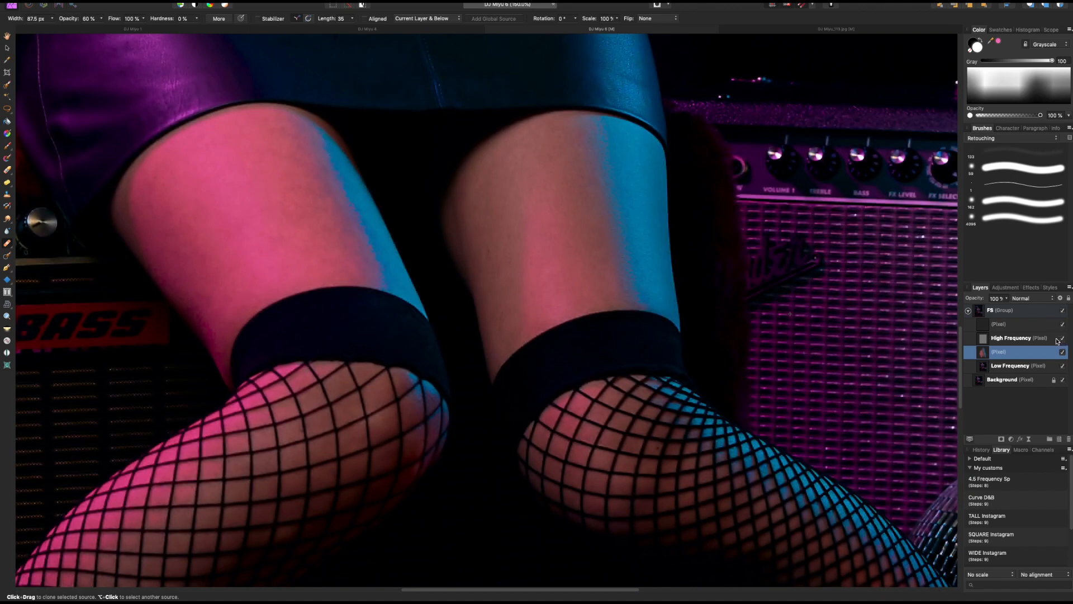
{"action": "key", "text": "super+minus"}
{"action": "left_click_drag", "start_coordinate": [892, 338], "coordinate": [915, 315]}
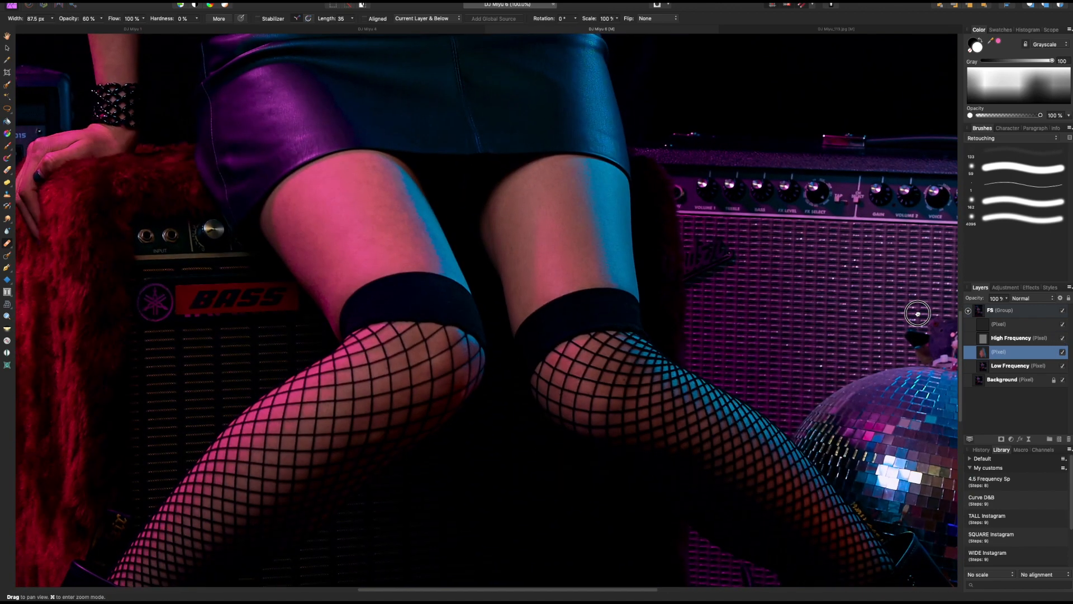
{"action": "left_click", "coordinate": [1063, 352]}
Step: Touch up the inner side and upper centre of the left thigh with the High Frequency layer shown
{"action": "left_click", "coordinate": [518, 252], "text": "alt"}
{"action": "mouse_move", "coordinate": [516, 286]}
{"action": "left_mouse_down"}
{"action": "mouse_move", "coordinate": [517, 258]}
{"action": "mouse_move", "coordinate": [519, 300]}
{"action": "left_mouse_up"}
{"action": "left_click", "coordinate": [517, 258], "text": "alt"}
{"action": "left_click", "coordinate": [578, 213], "text": "alt"}
{"action": "left_click", "coordinate": [589, 200], "text": "alt"}
{"action": "left_click", "coordinate": [507, 248], "text": "alt"}
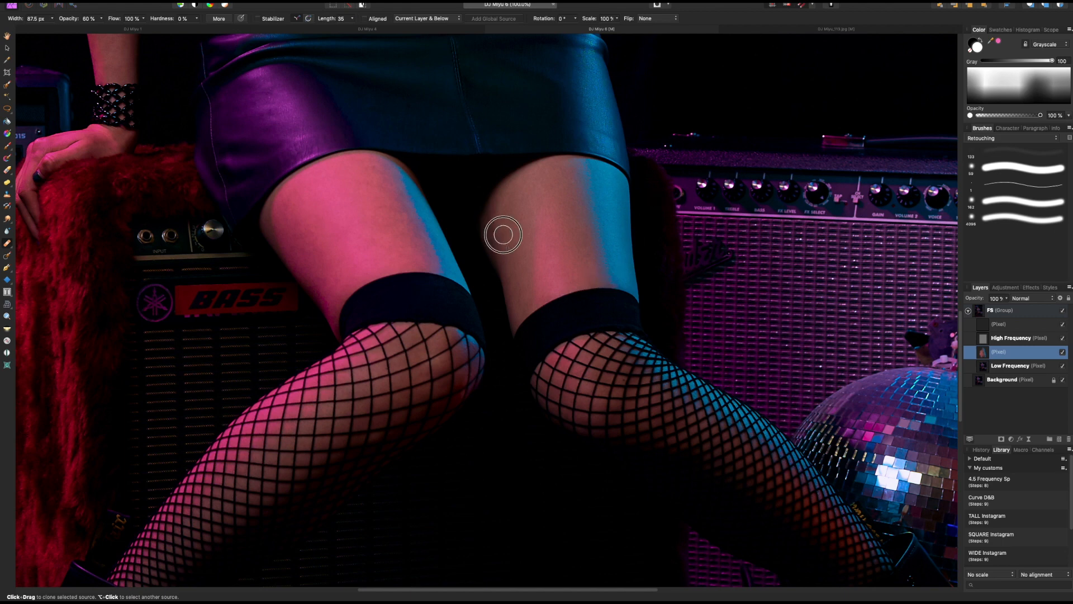
{"action": "left_click", "coordinate": [517, 276], "text": "alt"}
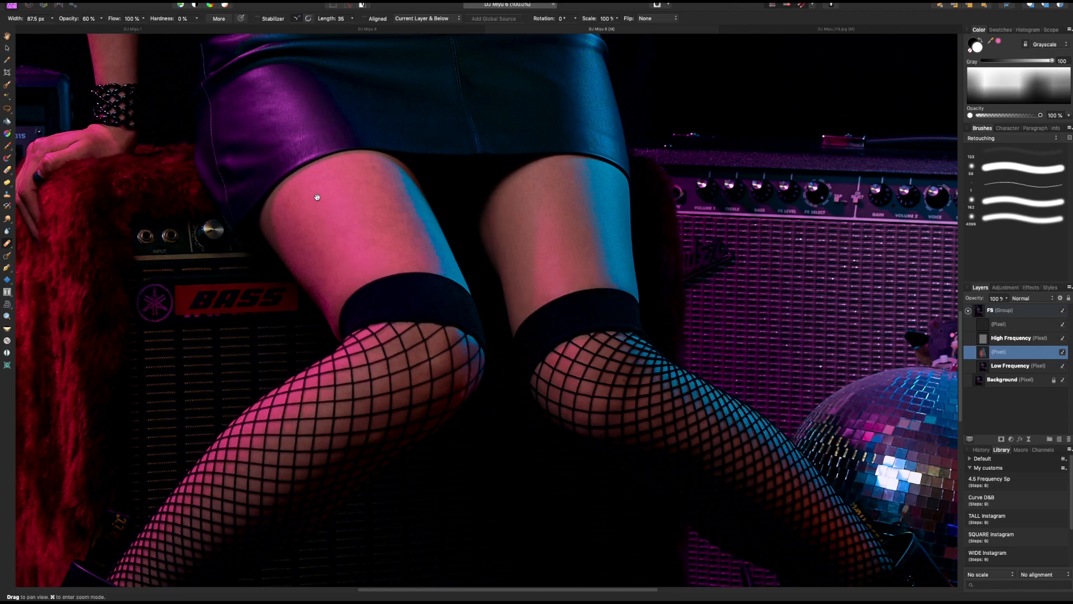
Step: Examine the skin on both arms, the shoulder, the midriff and the thighs for areas that still need retouching
{"action": "scroll", "coordinate": [480, 285], "scroll_direction": "up", "scroll_amount": 10}
{"action": "scroll", "coordinate": [419, 344], "scroll_direction": "up", "scroll_amount": 3}
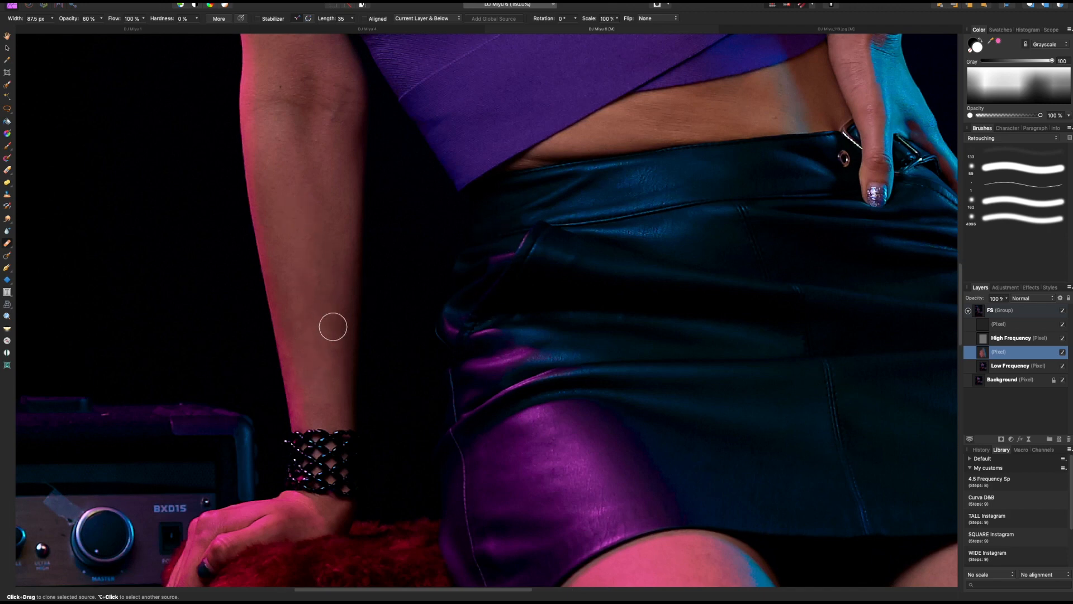
{"action": "scroll", "coordinate": [329, 364], "scroll_direction": "up", "scroll_amount": 6}
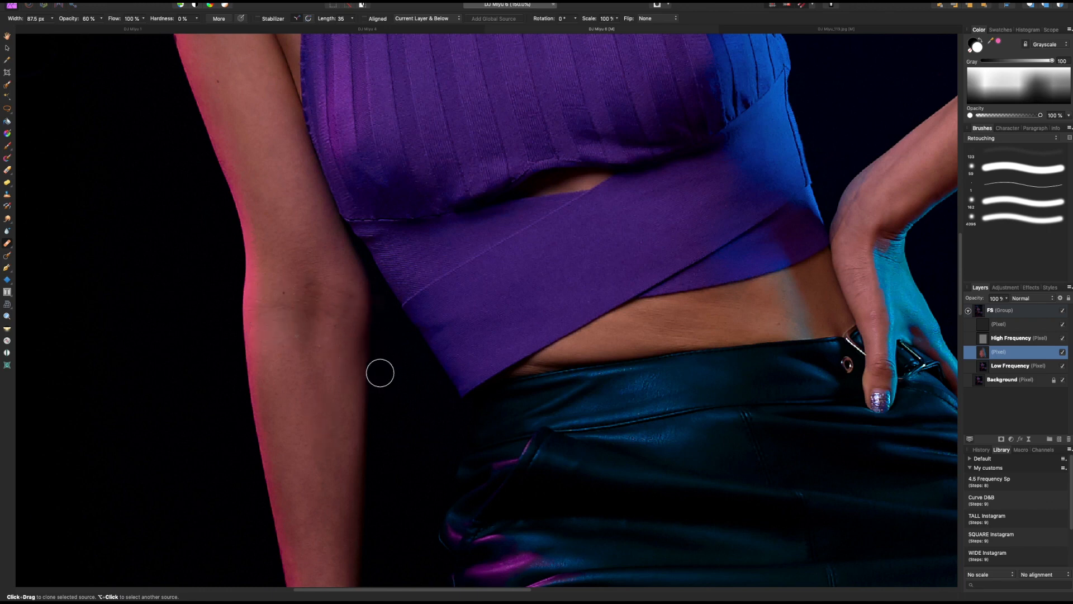
{"action": "scroll", "coordinate": [333, 361], "scroll_direction": "up", "scroll_amount": 5}
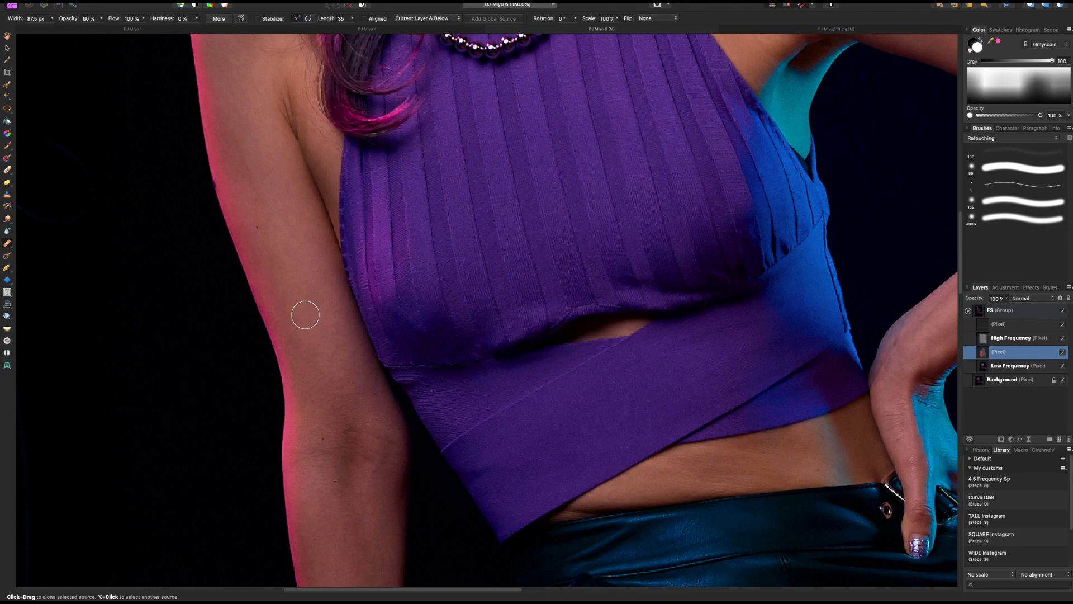
{"action": "scroll", "coordinate": [384, 172], "scroll_direction": "up", "scroll_amount": 5}
{"action": "scroll", "coordinate": [374, 215], "scroll_direction": "right", "scroll_amount": 5}
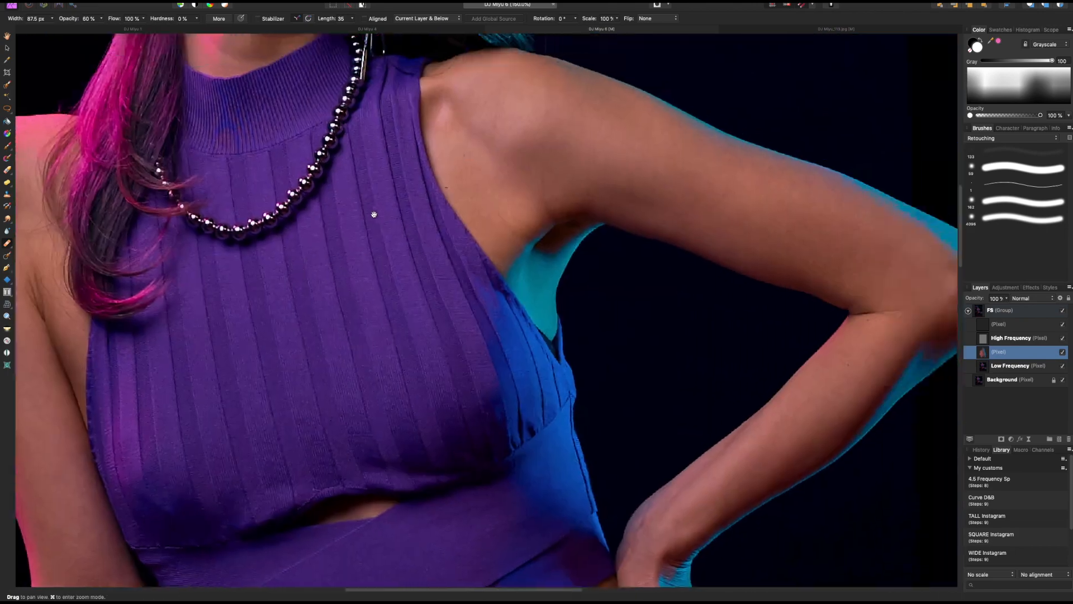
{"action": "scroll", "coordinate": [764, 386], "scroll_direction": "down", "scroll_amount": 10}
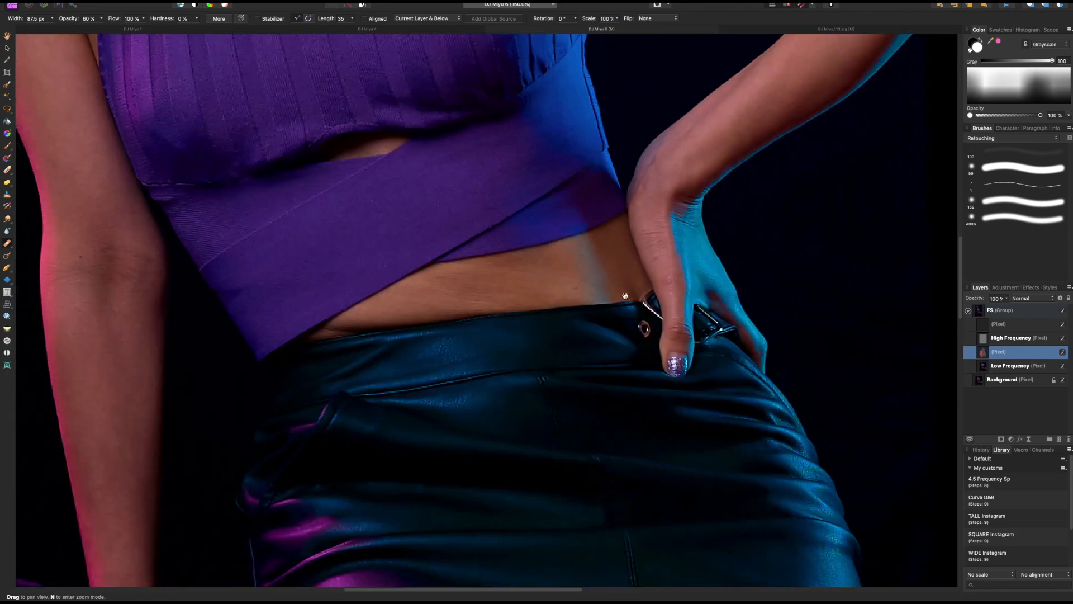
{"action": "scroll", "coordinate": [613, 172], "scroll_direction": "down", "scroll_amount": 8}
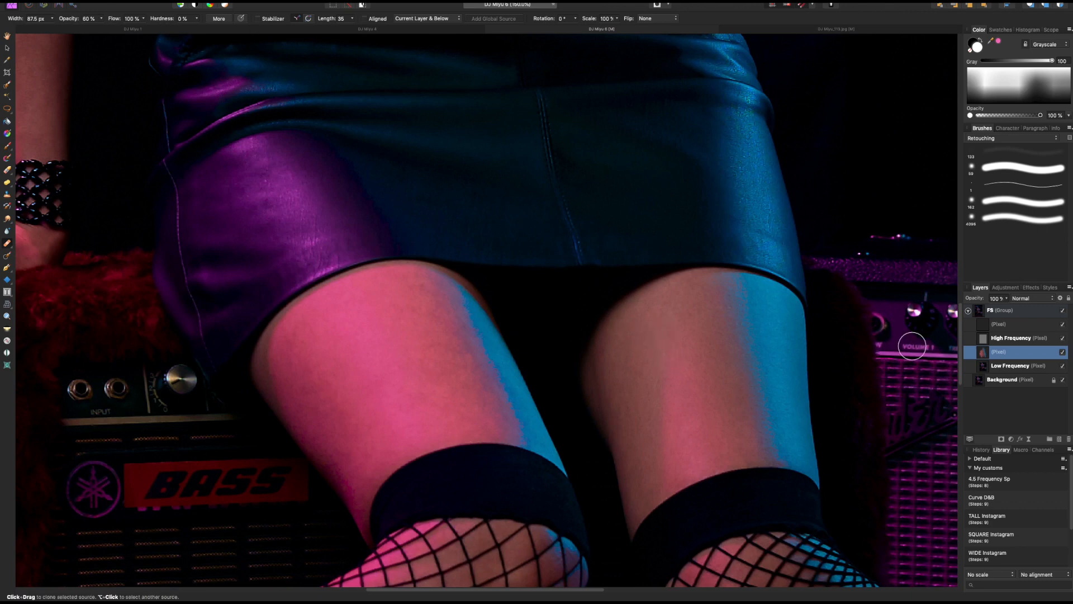
Step: Hide High Frequency and heal the woman's right thigh with a brush about 101 px wide, setting its opacity to 80%
{"action": "left_click", "coordinate": [1063, 337]}
{"action": "key", "text": "]"}
{"action": "left_click", "coordinate": [430, 370]}
{"action": "left_click_drag", "start_coordinate": [330, 428], "coordinate": [325, 426]}
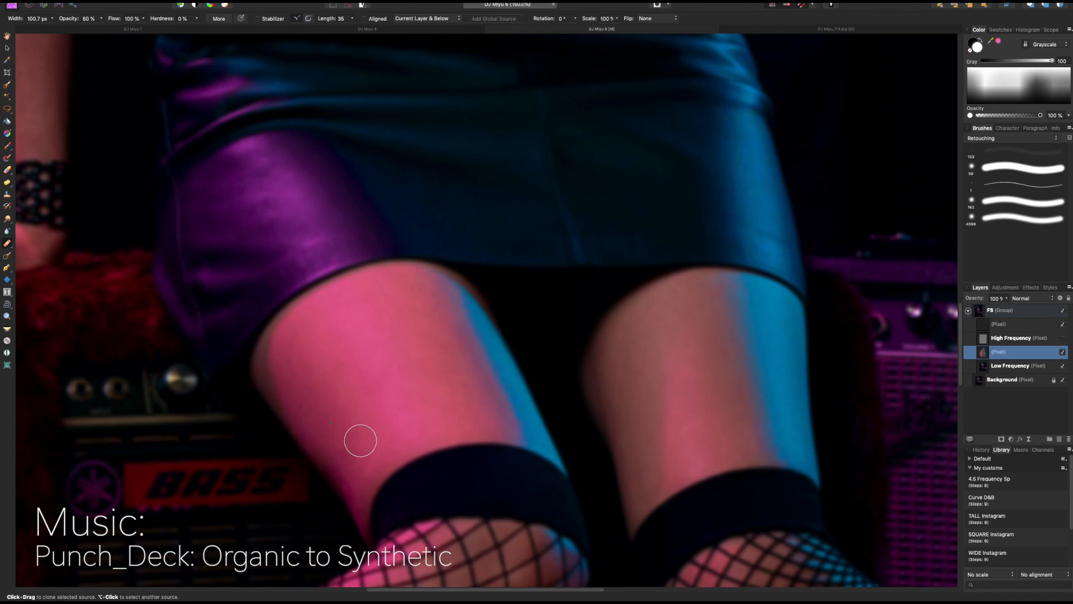
{"action": "key", "text": "8"}
{"action": "left_click", "coordinate": [419, 353]}
{"action": "left_click", "coordinate": [448, 343], "text": "alt"}
Step: Reduce the brush to about 53 px and heal the right forearm above the studded bracelet
{"action": "scroll", "coordinate": [326, 352], "scroll_direction": "up", "scroll_amount": 5}
{"action": "scroll", "coordinate": [326, 352], "scroll_direction": "left", "scroll_amount": 6}
{"action": "key", "text": "["}
{"action": "key", "text": "["}
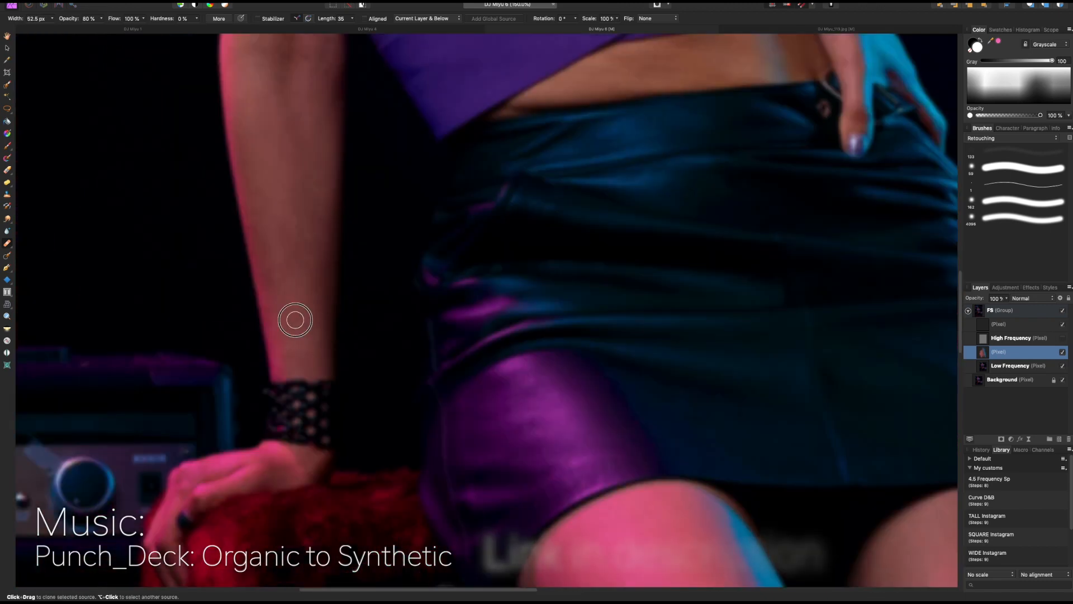
{"action": "left_click", "coordinate": [284, 292], "text": "alt"}
{"action": "left_click", "coordinate": [303, 291]}
Step: Smooth the right arm from the forearm past the elbow to the upper arm, enlarging the brush to about 106 px
{"action": "scroll", "coordinate": [292, 317], "scroll_direction": "up", "scroll_amount": 3}
{"action": "scroll", "coordinate": [302, 289], "scroll_direction": "up", "scroll_amount": 3}
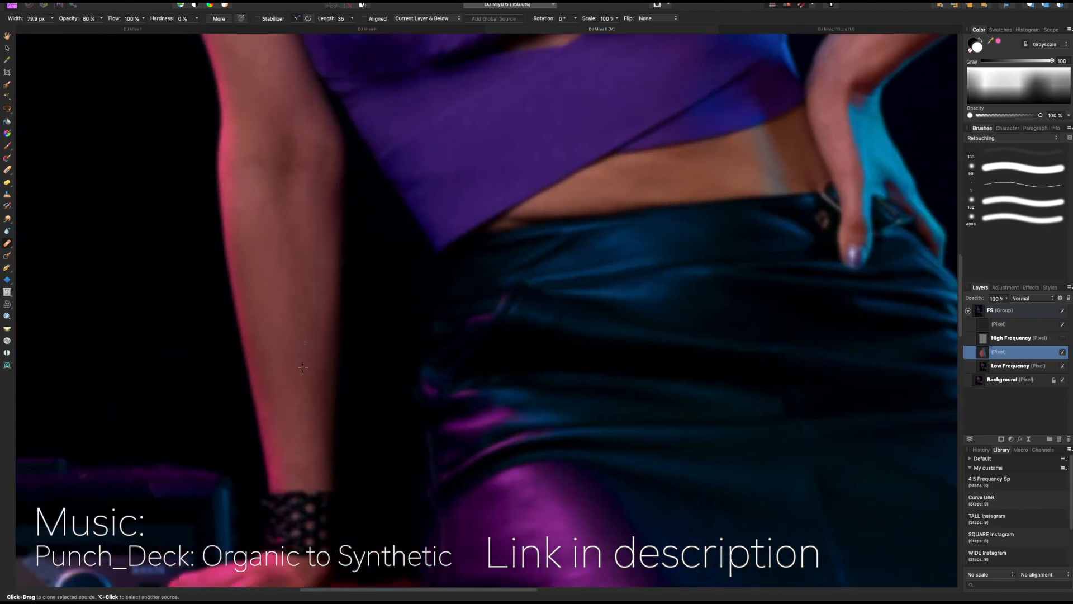
{"action": "scroll", "coordinate": [296, 329], "scroll_direction": "up", "scroll_amount": 5}
{"action": "key", "text": "]"}
{"action": "key", "text": "]"}
{"action": "scroll", "coordinate": [290, 330], "scroll_direction": "up", "scroll_amount": 3}
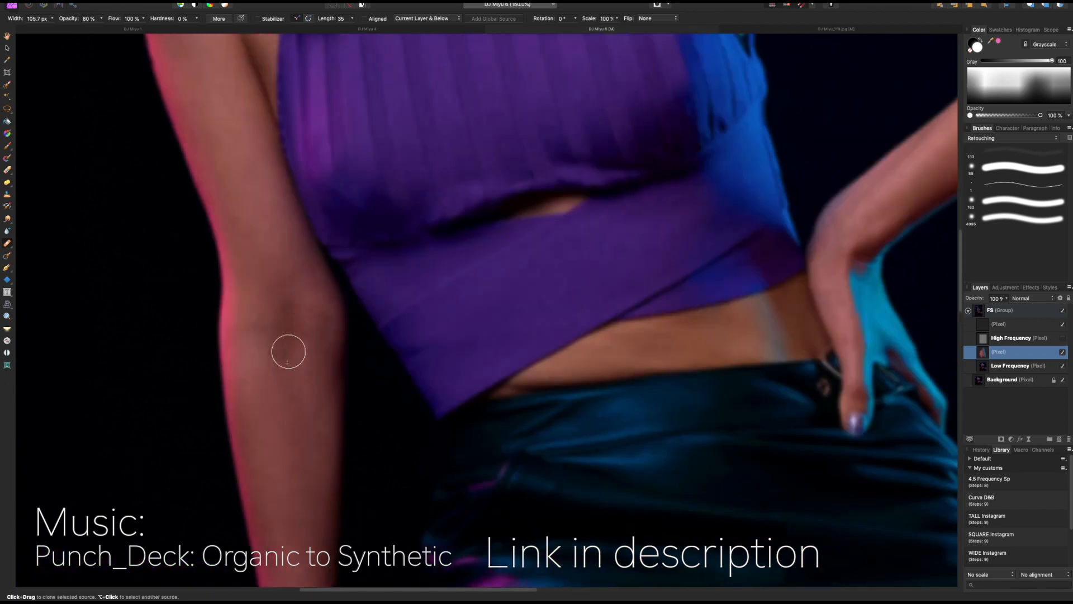
{"action": "scroll", "coordinate": [285, 313], "scroll_direction": "up", "scroll_amount": 3}
{"action": "scroll", "coordinate": [290, 289], "scroll_direction": "up", "scroll_amount": 13}
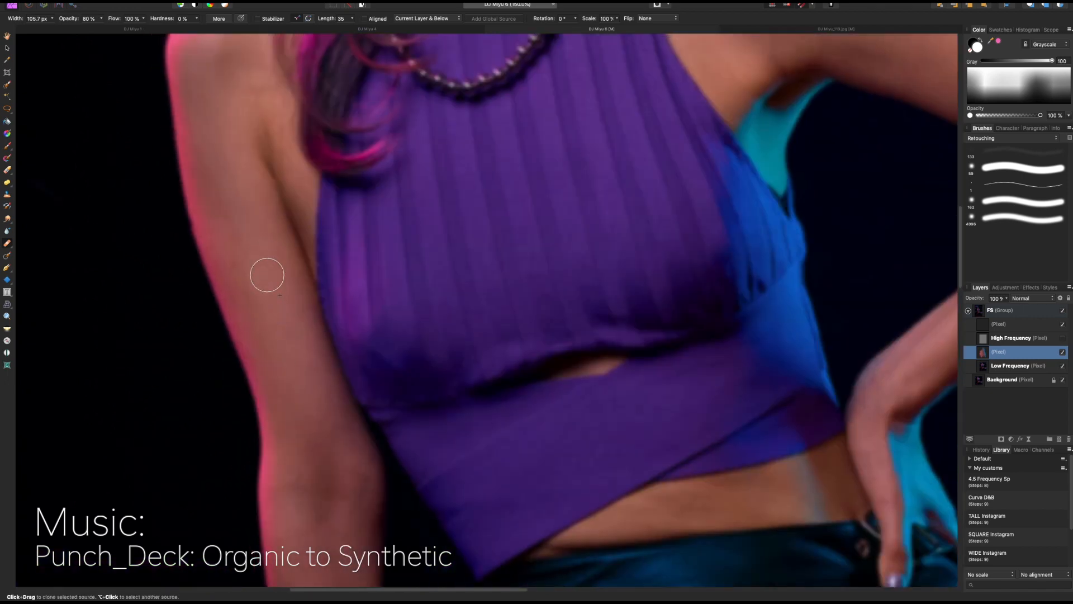
Step: Heal the tones on the bent left arm, covering its upper arm and forearm
{"action": "scroll", "coordinate": [469, 253], "scroll_direction": "right", "scroll_amount": 18}
{"action": "scroll", "coordinate": [447, 231], "scroll_direction": "up", "scroll_amount": 4}
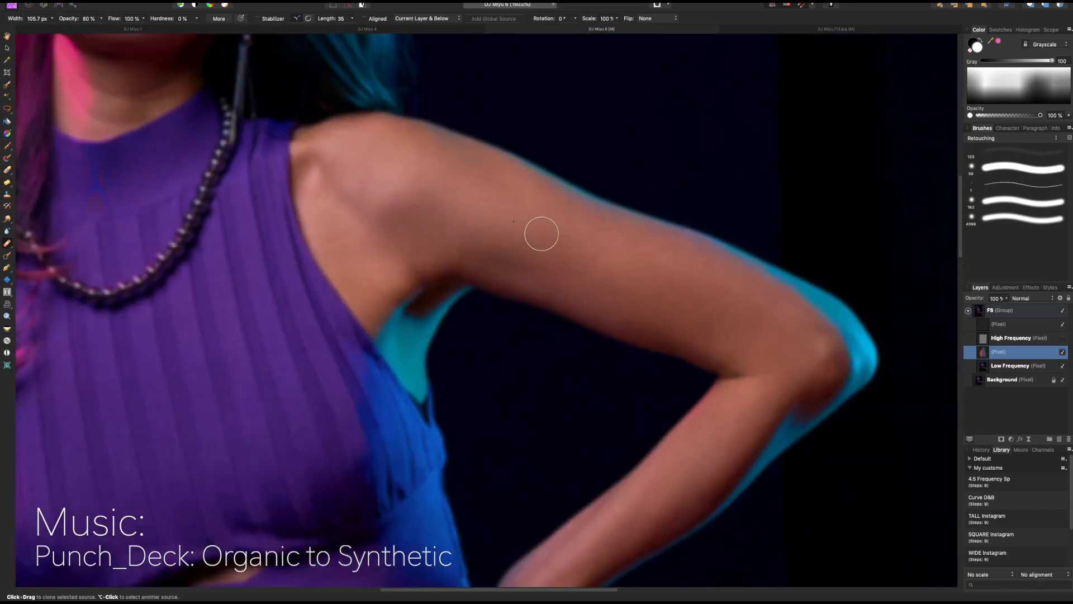
{"action": "scroll", "coordinate": [762, 349], "scroll_direction": "down", "scroll_amount": 5}
{"action": "scroll", "coordinate": [762, 349], "scroll_direction": "left", "scroll_amount": 2}
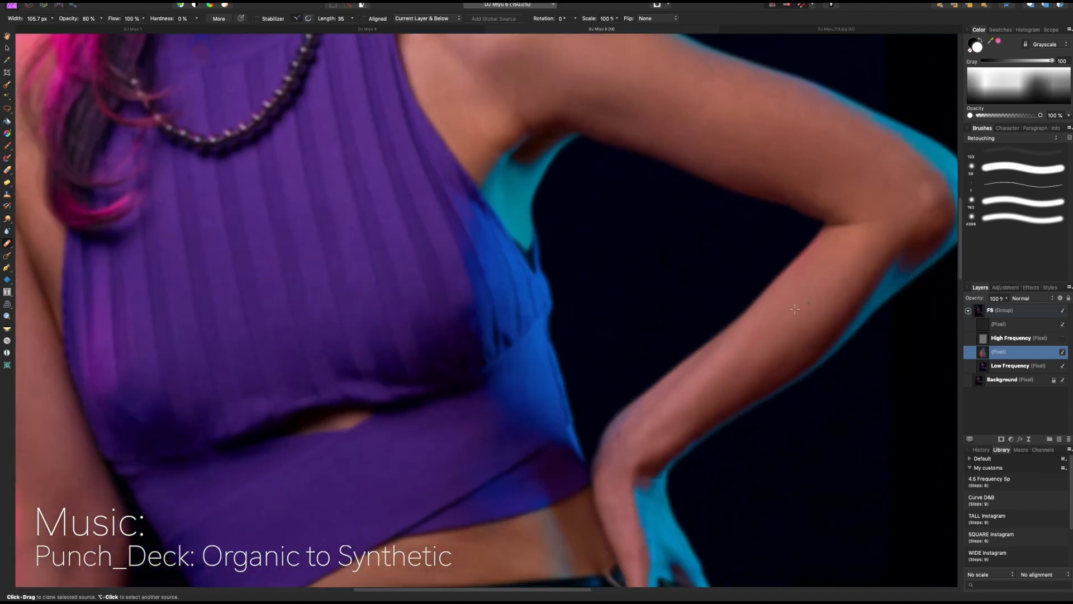
{"action": "scroll", "coordinate": [782, 335], "scroll_direction": "up", "scroll_amount": 2}
{"action": "scroll", "coordinate": [667, 155], "scroll_direction": "up", "scroll_amount": 3}
{"action": "scroll", "coordinate": [668, 155], "scroll_direction": "left", "scroll_amount": 3}
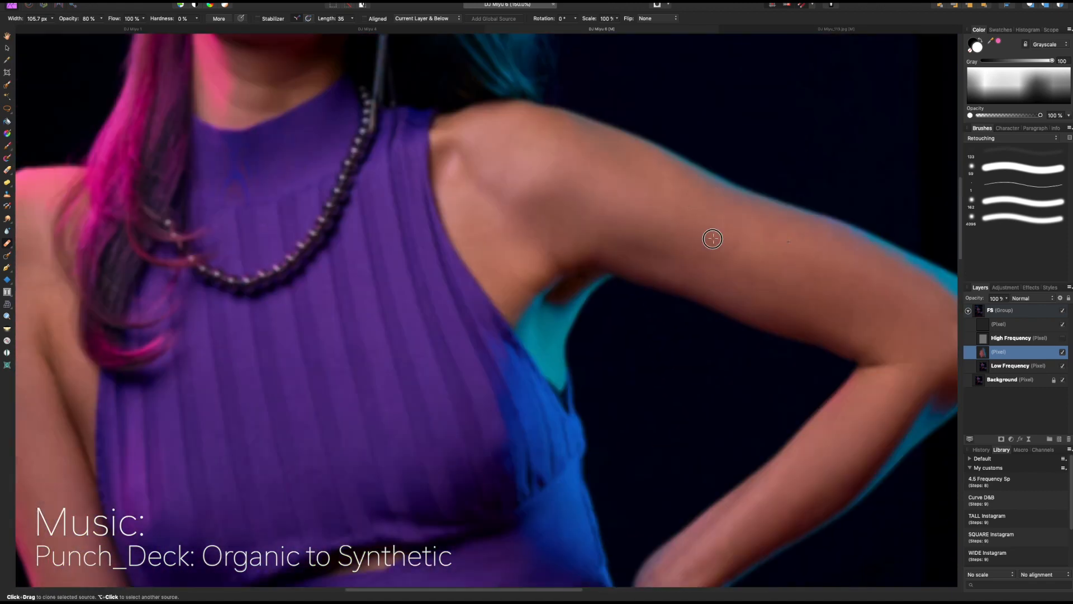
Step: Heal the midriff with a brush about 65 px wide and the left shoulder with one about 87 px wide
{"action": "scroll", "coordinate": [565, 144], "scroll_direction": "up", "scroll_amount": 2}
{"action": "scroll", "coordinate": [565, 143], "scroll_direction": "left", "scroll_amount": 2}
{"action": "scroll", "coordinate": [618, 270], "scroll_direction": "down", "scroll_amount": 10}
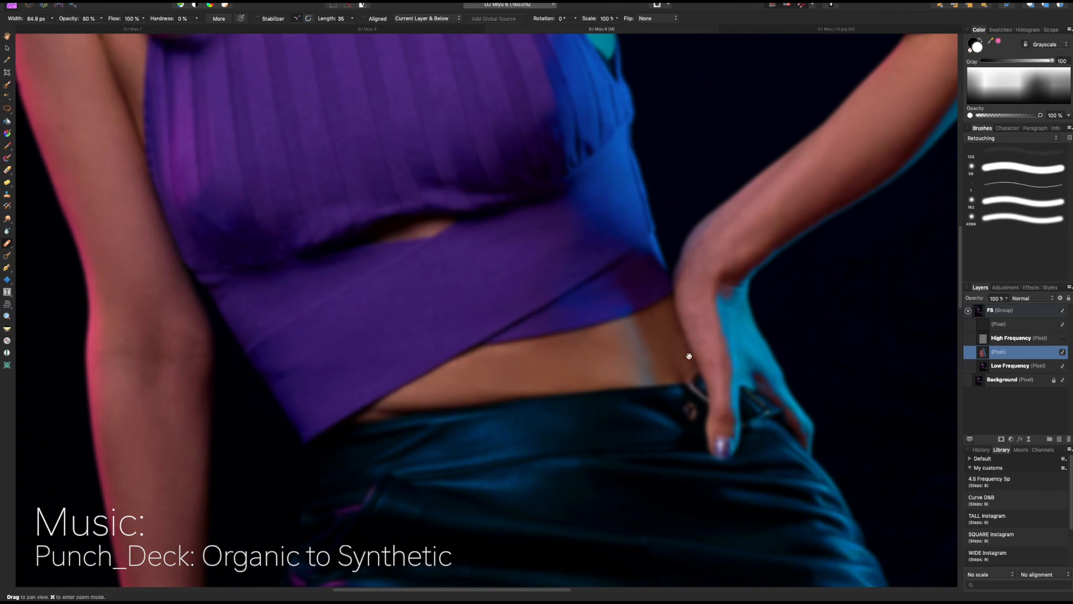
{"action": "scroll", "coordinate": [663, 361], "scroll_direction": "up", "scroll_amount": 3}
{"action": "scroll", "coordinate": [663, 361], "scroll_direction": "right", "scroll_amount": 5}
{"action": "key", "text": "["}
{"action": "scroll", "coordinate": [683, 232], "scroll_direction": "up", "scroll_amount": 10}
{"action": "scroll", "coordinate": [682, 232], "scroll_direction": "left", "scroll_amount": 7}
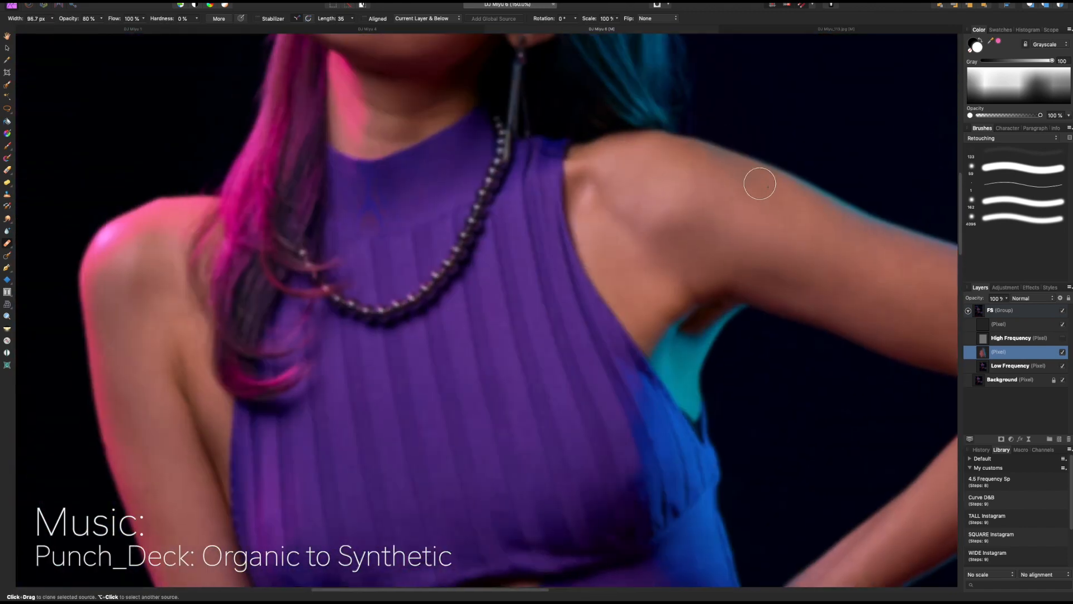
Step: Smooth the right shoulder and upper arm with a brush about 131 px wide at 50% opacity
{"action": "scroll", "coordinate": [634, 204], "scroll_direction": "down", "scroll_amount": 7}
{"action": "scroll", "coordinate": [633, 204], "scroll_direction": "left", "scroll_amount": 8}
{"action": "key", "text": "]"}
{"action": "key", "text": "]"}
{"action": "key", "text": "]"}
{"action": "key", "text": "]"}
{"action": "key", "text": "5"}
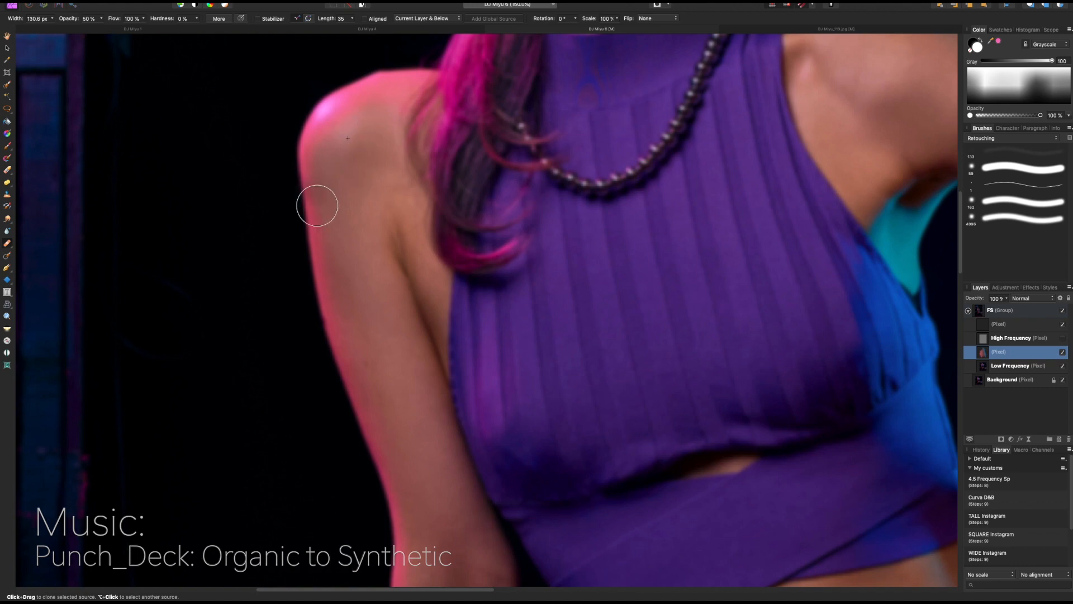
Step: Even out the upper part of the woman's right thigh with the 50% opacity brush, using skin sampled beside it
{"action": "scroll", "coordinate": [318, 204], "scroll_direction": "down", "scroll_amount": 10}
{"action": "scroll", "coordinate": [430, 351], "scroll_direction": "down", "scroll_amount": 2}
{"action": "scroll", "coordinate": [659, 363], "scroll_direction": "down", "scroll_amount": 5}
{"action": "scroll", "coordinate": [659, 364], "scroll_direction": "right", "scroll_amount": 4}
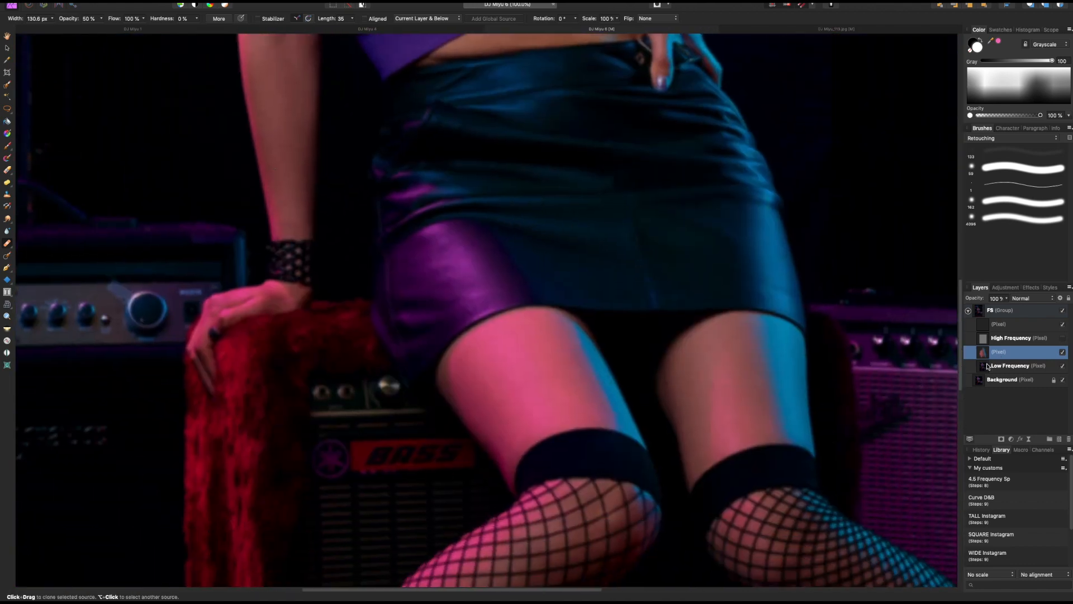
{"action": "left_click", "coordinate": [579, 358], "text": "alt"}
{"action": "left_click", "coordinate": [571, 354]}
{"action": "left_click", "coordinate": [562, 339]}
{"action": "key", "text": "super+minus"}
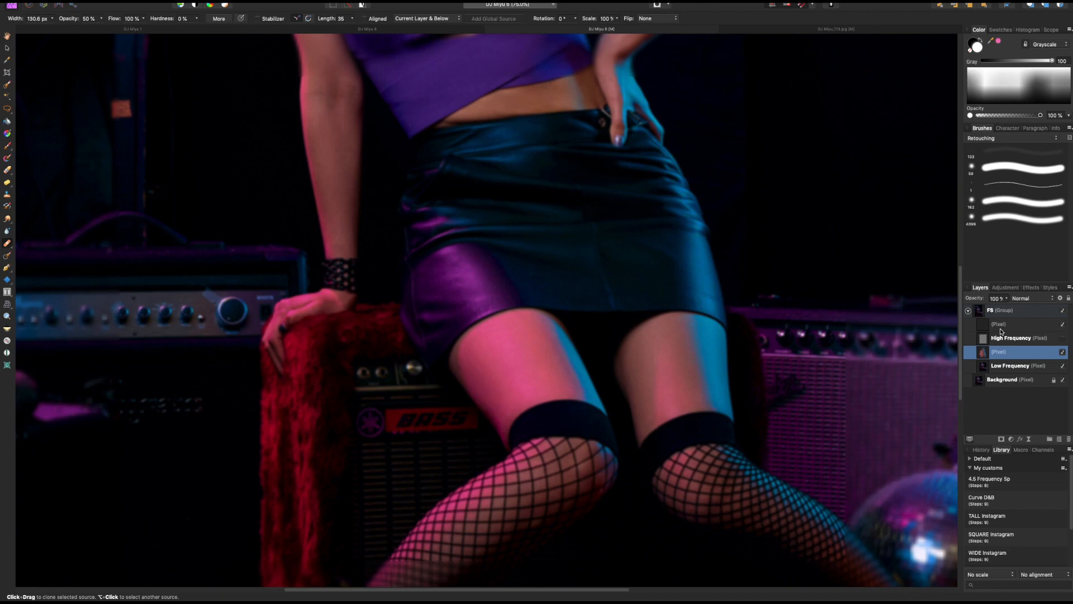
{"action": "scroll", "coordinate": [923, 328], "scroll_direction": "up", "scroll_amount": 3}
{"action": "scroll", "coordinate": [923, 328], "scroll_direction": "up", "scroll_amount": 2}
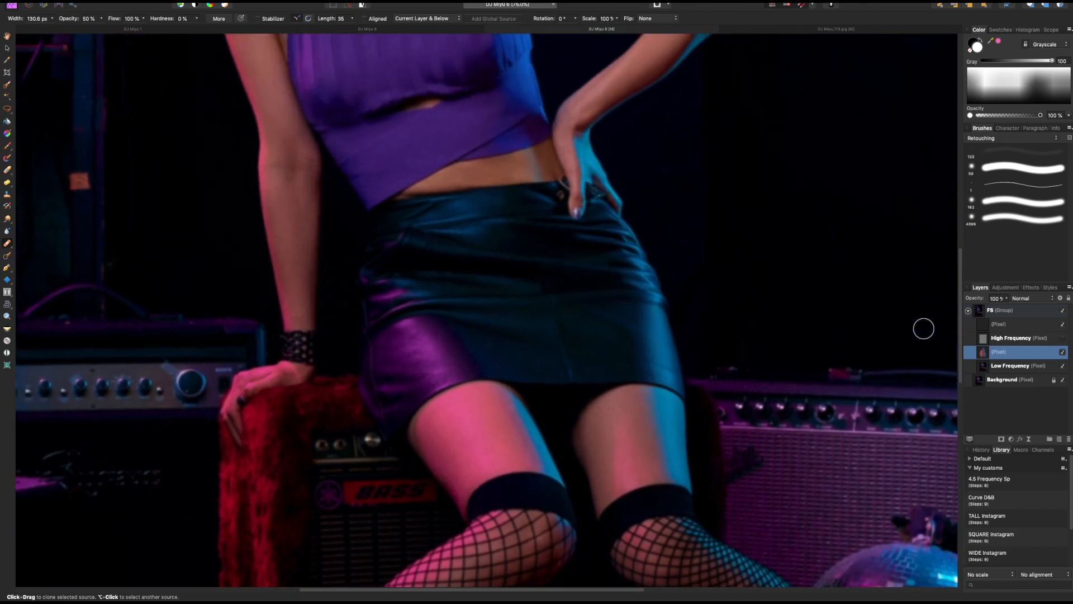
{"action": "key", "text": "super+minus"}
{"action": "scroll", "coordinate": [903, 330], "scroll_direction": "left", "scroll_amount": 3}
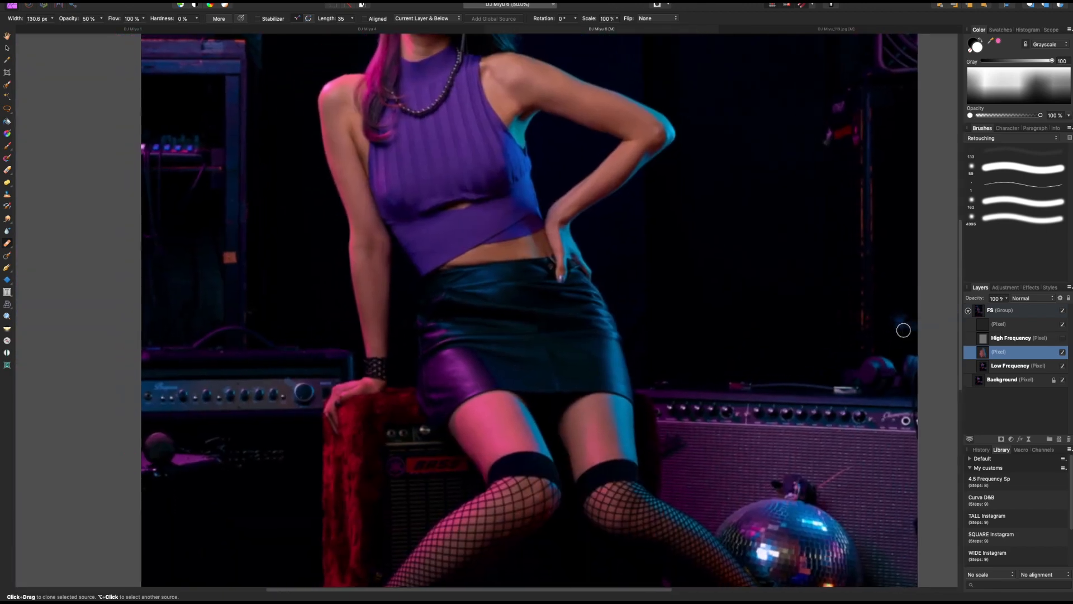
Step: Show the High Frequency layer and compare the thighs with the low-frequency retouch layer off and on
{"action": "left_click", "coordinate": [1062, 353]}
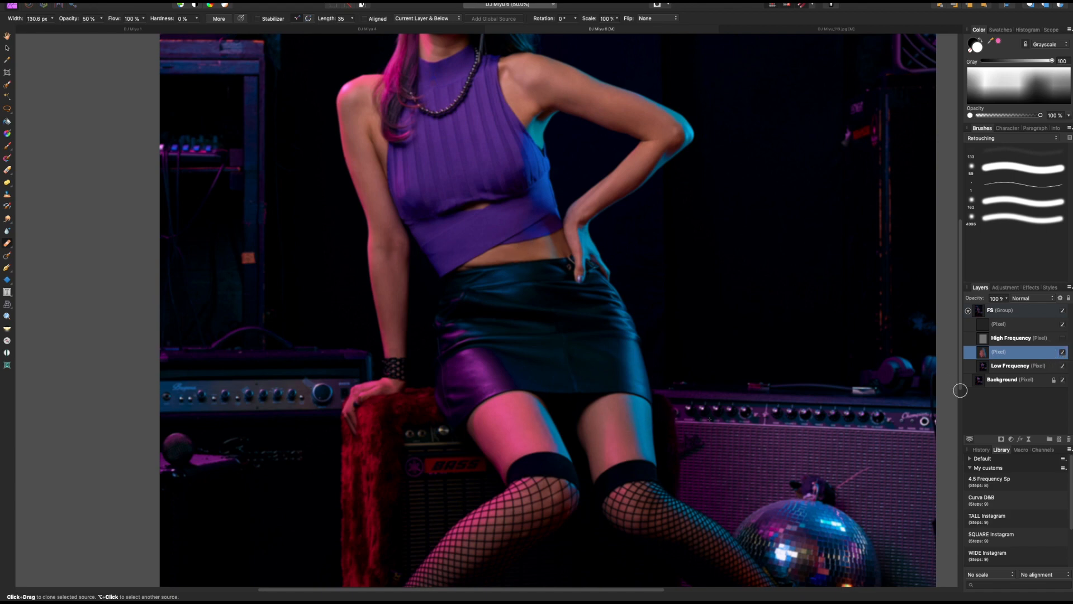
{"action": "left_click", "coordinate": [1062, 338]}
{"action": "scroll", "coordinate": [775, 408], "scroll_direction": "down", "scroll_amount": 3}
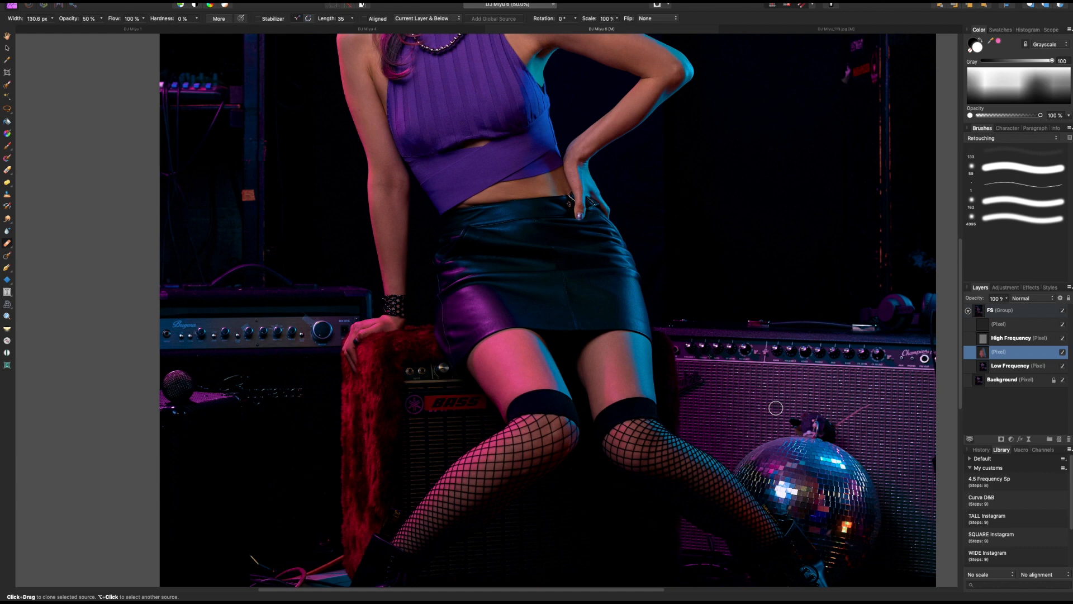
{"action": "key", "text": "super+plus"}
{"action": "scroll", "coordinate": [775, 407], "scroll_direction": "right", "scroll_amount": 5}
{"action": "scroll", "coordinate": [775, 407], "scroll_direction": "down", "scroll_amount": 2}
{"action": "left_click", "coordinate": [1062, 352]}
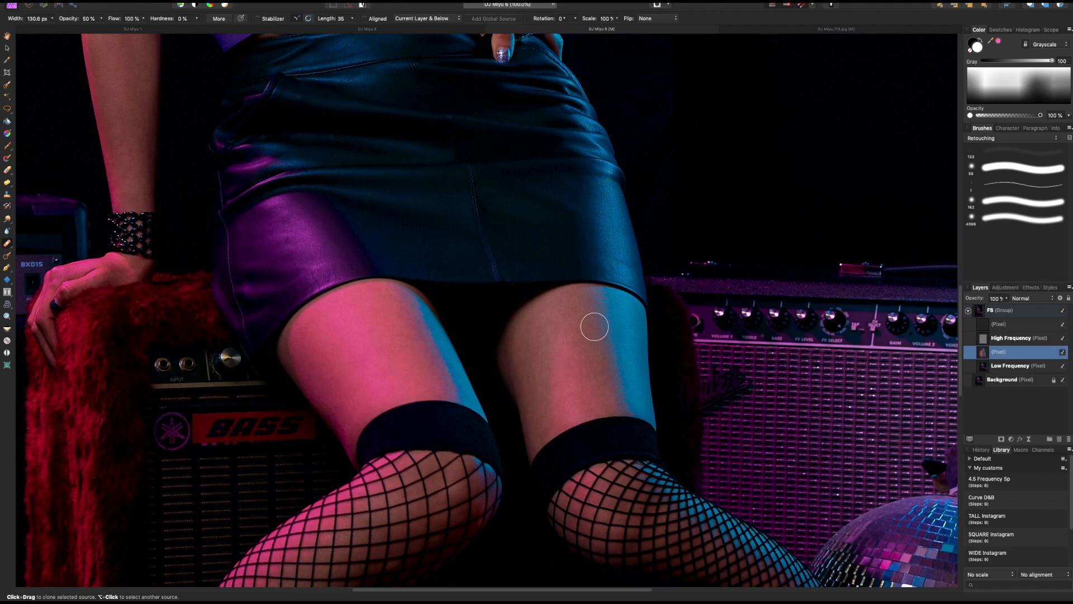
Step: Examine the healed arms, midriff, shoulders and face together with the skin texture to judge the tonal retouching
{"action": "scroll", "coordinate": [595, 322], "scroll_direction": "up", "scroll_amount": 5}
{"action": "scroll", "coordinate": [595, 321], "scroll_direction": "left", "scroll_amount": 3}
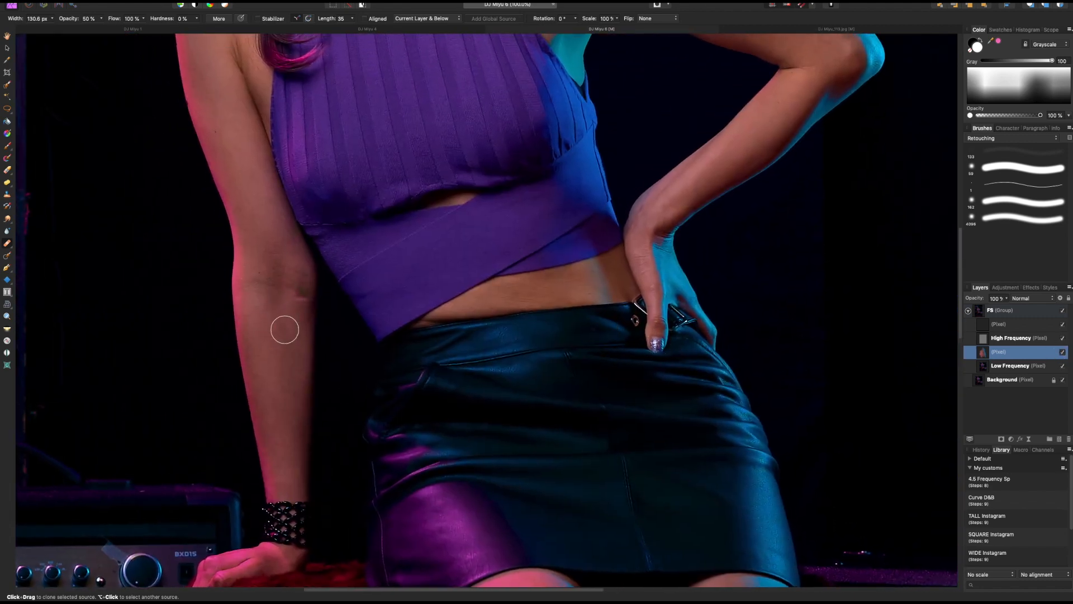
{"action": "scroll", "coordinate": [882, 313], "scroll_direction": "left", "scroll_amount": 2}
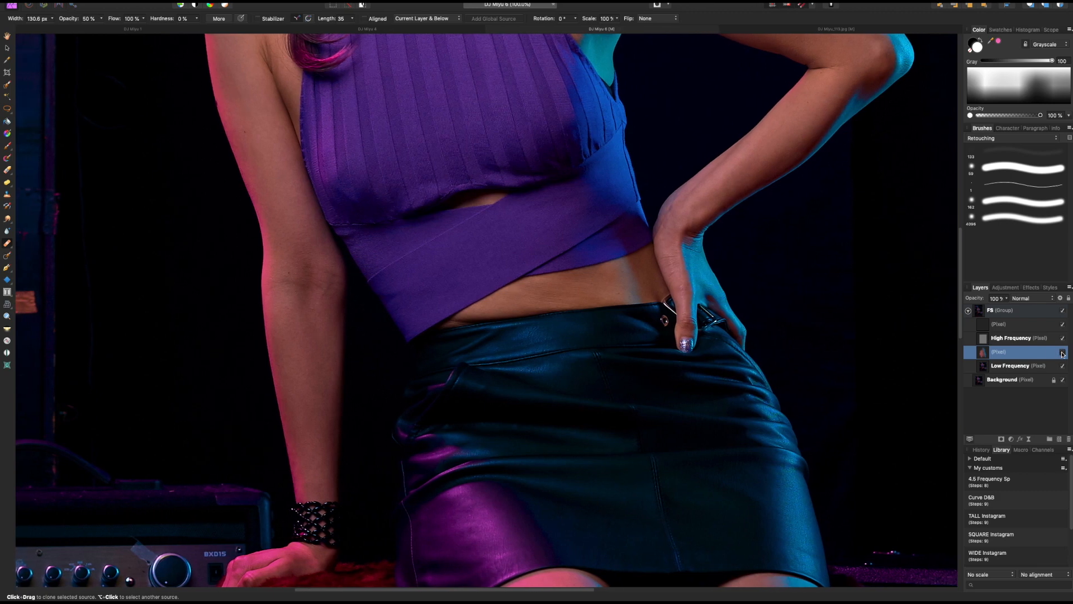
{"action": "scroll", "coordinate": [857, 311], "scroll_direction": "up", "scroll_amount": 5}
{"action": "scroll", "coordinate": [857, 311], "scroll_direction": "right", "scroll_amount": 3}
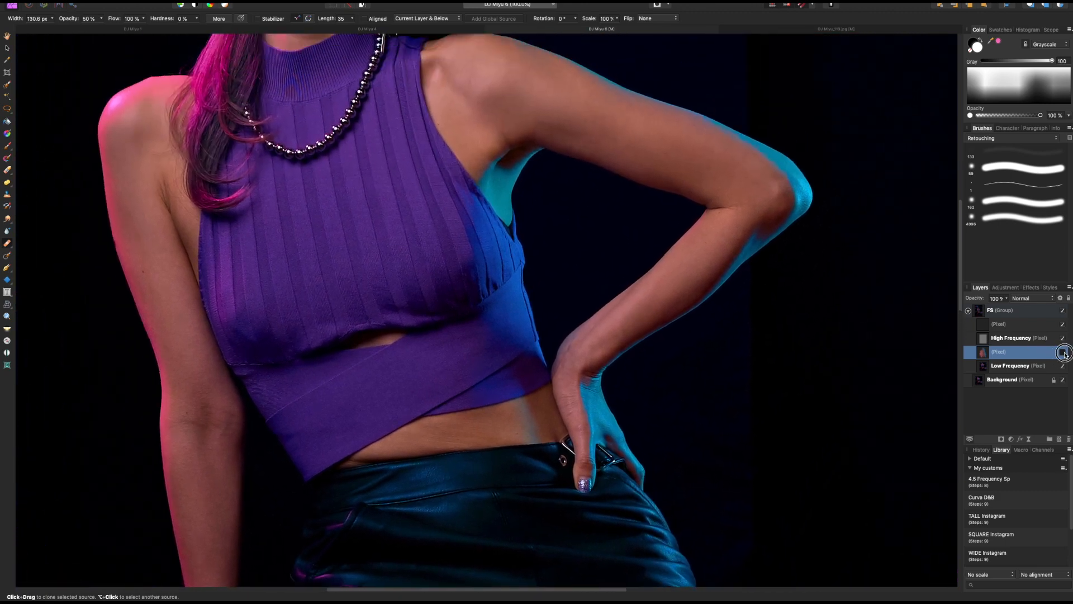
{"action": "scroll", "coordinate": [749, 296], "scroll_direction": "up", "scroll_amount": 8}
{"action": "scroll", "coordinate": [749, 295], "scroll_direction": "left", "scroll_amount": 4}
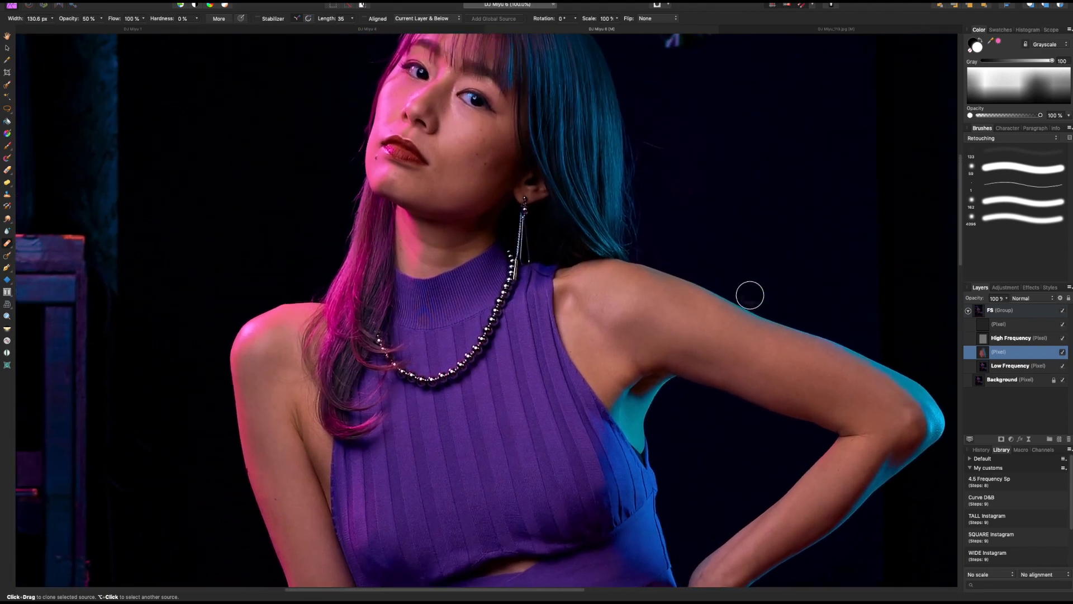
{"action": "scroll", "coordinate": [750, 295], "scroll_direction": "up", "scroll_amount": 4}
{"action": "scroll", "coordinate": [748, 295], "scroll_direction": "left", "scroll_amount": 2}
{"action": "key", "text": "super+plus"}
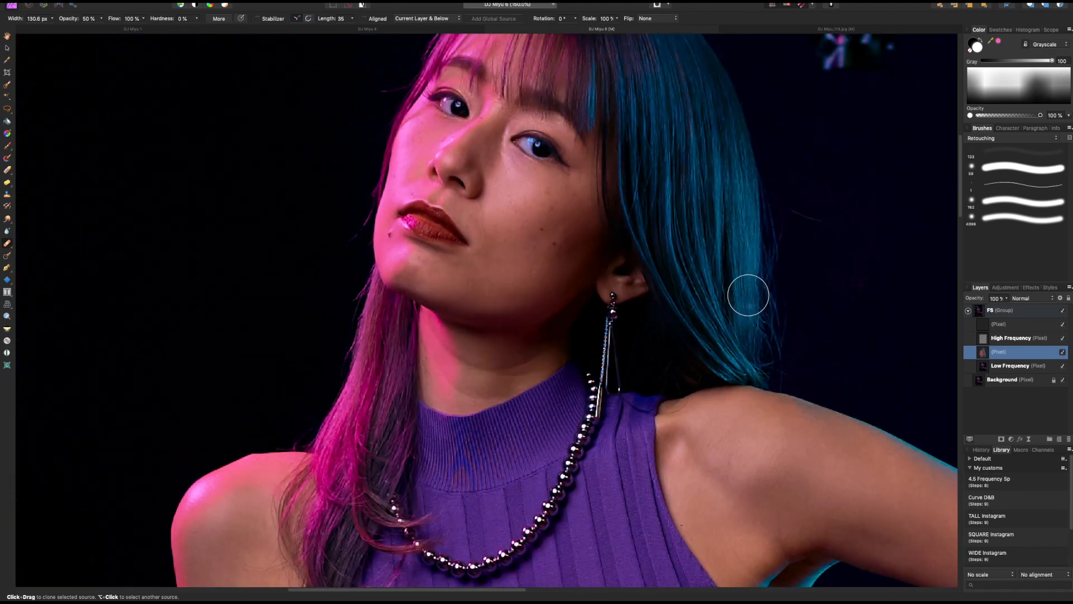
{"action": "scroll", "coordinate": [748, 295], "scroll_direction": "up", "scroll_amount": 3}
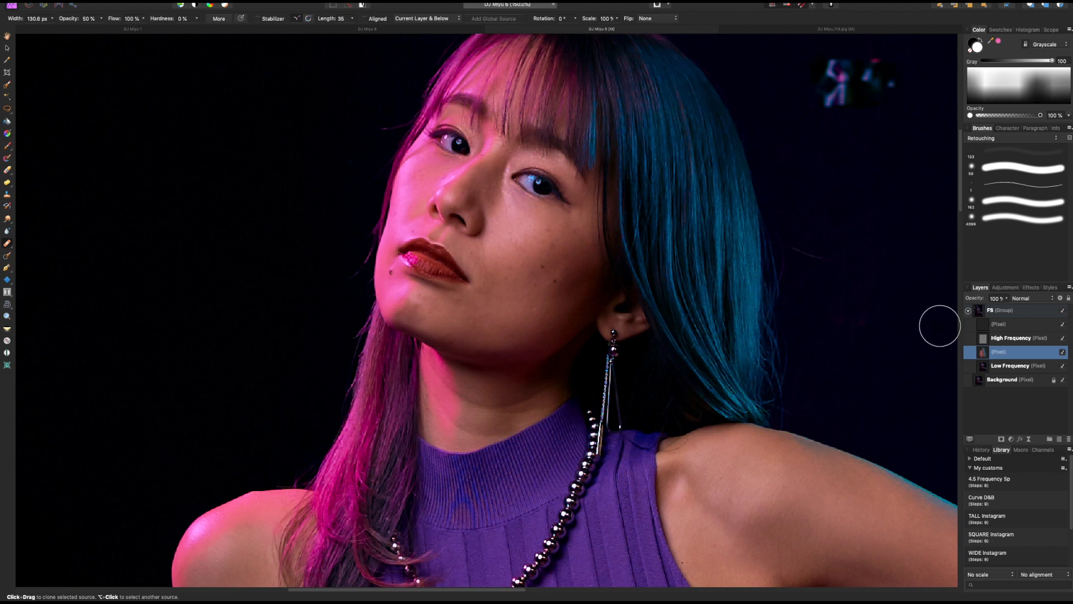
{"action": "key", "text": "super+minus"}
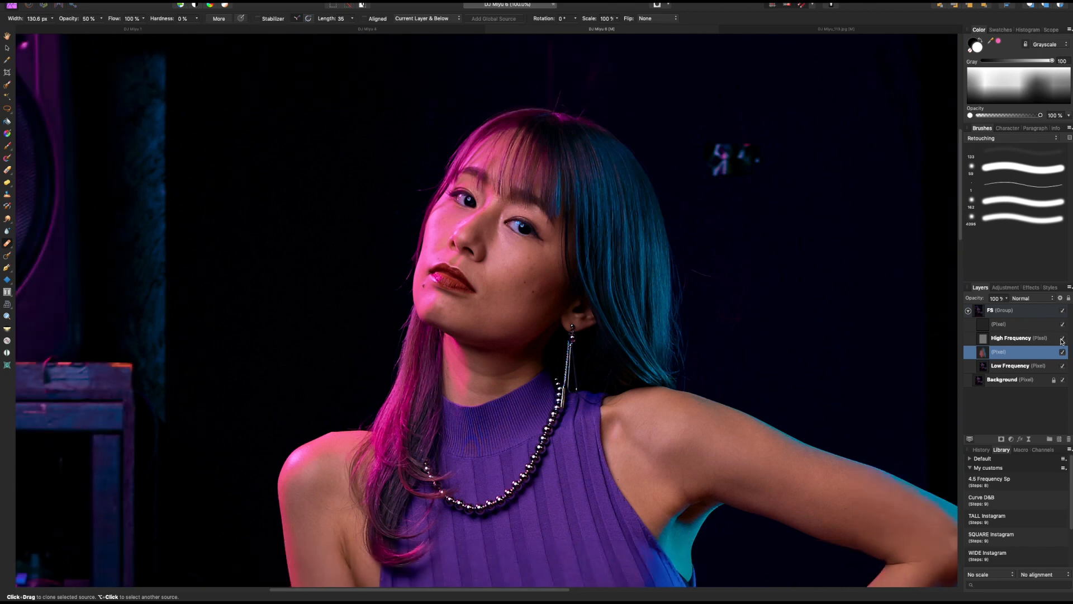
Step: Hide the High Frequency layer and set the Healing Brush to 70% opacity and about 86 px wide
{"action": "left_click", "coordinate": [1062, 338]}
{"action": "key", "text": "super+plus"}
{"action": "key", "text": "super+minus"}
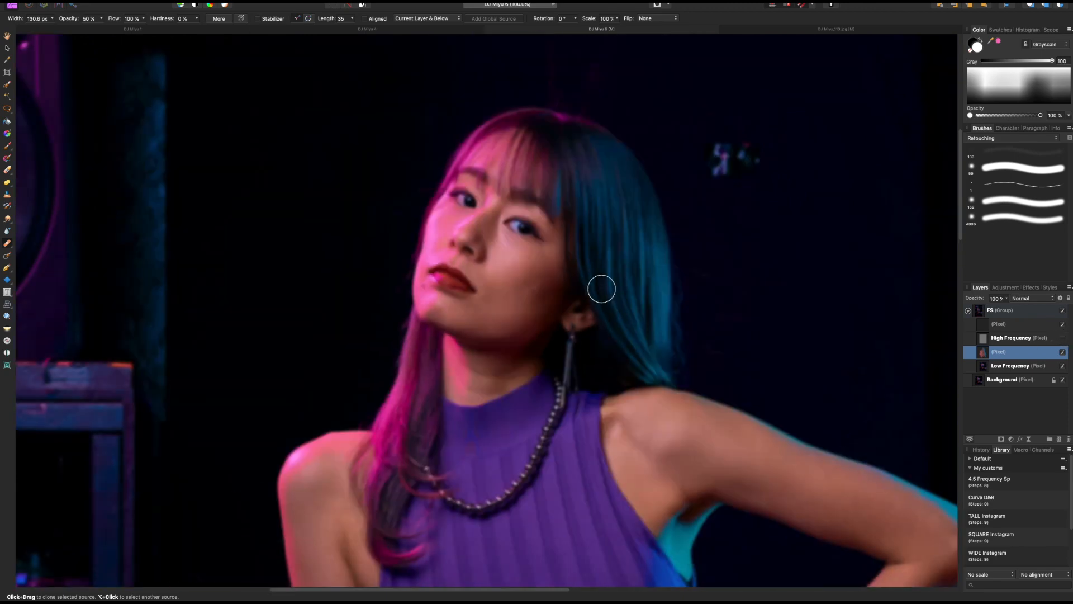
{"action": "key", "text": "bracketleft"}
{"action": "key", "text": "bracketleft"}
{"action": "key", "text": "bracketleft"}
{"action": "key", "text": "bracketleft"}
{"action": "key", "text": "super+="}
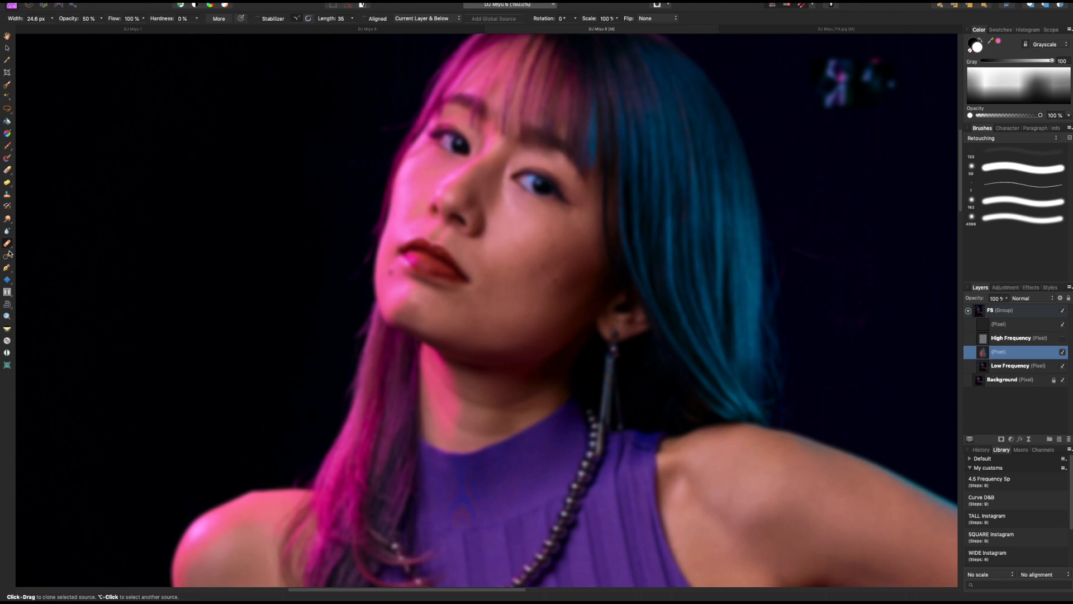
{"action": "key", "text": "bracketright"}
{"action": "key", "text": "7"}
{"action": "key", "text": "bracketright"}
{"action": "key", "text": "bracketright"}
{"action": "key", "text": "bracketright"}
{"action": "key", "text": "bracketright"}
{"action": "key", "text": "bracketright"}
{"action": "key", "text": "bracketright"}
Step: Heal the uneven tones on the woman's left cheek, repeatedly sampling the surrounding skin
{"action": "left_click", "coordinate": [498, 261], "text": "alt"}
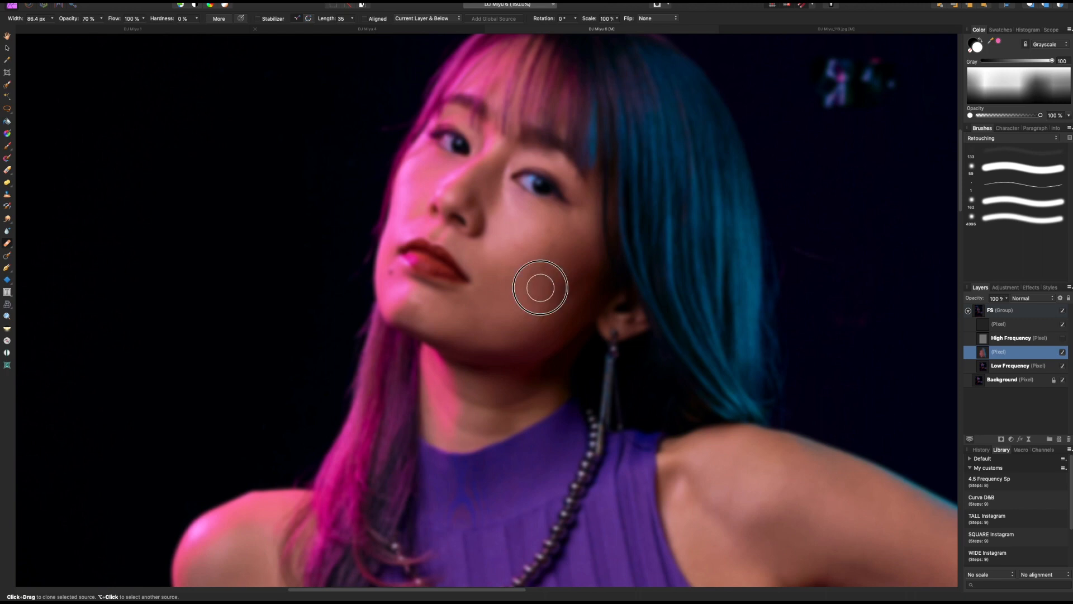
{"action": "left_click", "coordinate": [578, 263], "text": "alt"}
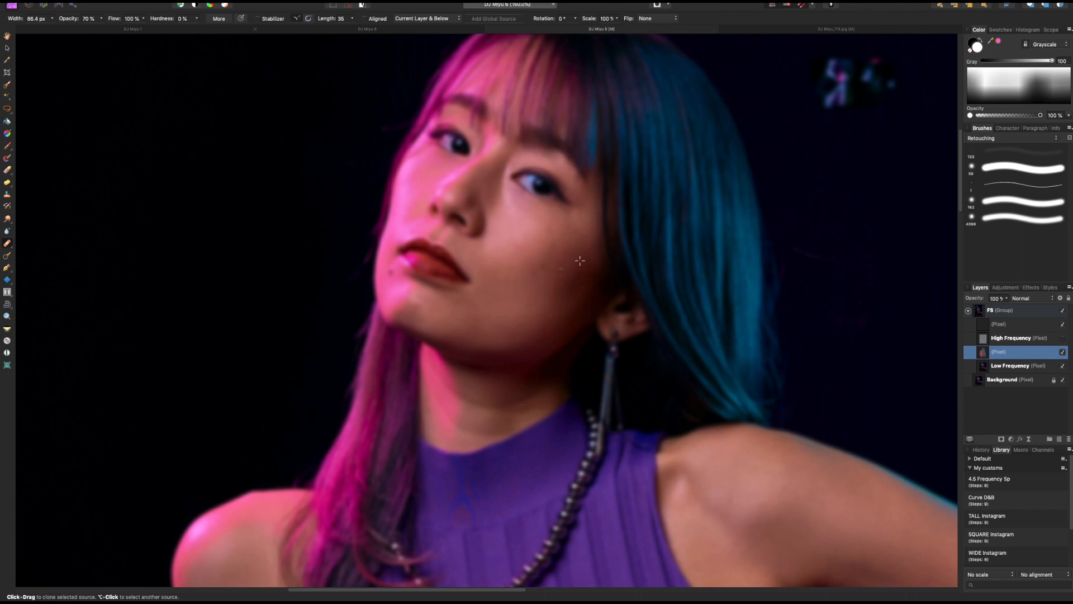
{"action": "left_click", "coordinate": [580, 276]}
{"action": "left_click", "coordinate": [580, 260], "text": "alt"}
{"action": "left_click", "coordinate": [586, 268]}
{"action": "left_click", "coordinate": [576, 266], "text": "alt"}
{"action": "left_click_drag", "start_coordinate": [579, 253], "coordinate": [562, 246]}
{"action": "left_click", "coordinate": [538, 285]}
{"action": "left_click", "coordinate": [555, 274], "text": "alt"}
{"action": "left_click", "coordinate": [537, 290]}
{"action": "left_click", "coordinate": [549, 274], "text": "alt"}
{"action": "left_click", "coordinate": [565, 279], "text": "alt"}
{"action": "left_click", "coordinate": [541, 242], "text": "alt"}
Step: Heal the skin below the mouth corner and across the chin, reducing the brush to about 60 px wide
{"action": "left_click", "coordinate": [513, 264], "text": "alt"}
{"action": "left_click_drag", "start_coordinate": [476, 270], "coordinate": [504, 295]}
{"action": "left_click", "coordinate": [498, 311], "text": "alt"}
{"action": "left_click", "coordinate": [432, 321], "text": "alt"}
{"action": "mouse_move", "coordinate": [452, 317]}
{"action": "left_mouse_down"}
{"action": "mouse_move", "coordinate": [468, 316]}
{"action": "mouse_move", "coordinate": [414, 304]}
{"action": "left_mouse_up"}
{"action": "key", "text": "bracketleft"}
{"action": "key", "text": "bracketleft"}
{"action": "key", "text": "bracketleft"}
{"action": "key", "text": "bracketleft"}
{"action": "key", "text": "bracketright"}
{"action": "key", "text": "bracketright"}
{"action": "left_click", "coordinate": [446, 309], "text": "alt"}
{"action": "mouse_move", "coordinate": [456, 302]}
{"action": "left_mouse_down"}
{"action": "mouse_move", "coordinate": [438, 300]}
{"action": "mouse_move", "coordinate": [458, 307]}
{"action": "left_mouse_up"}
Step: Even out the chin and both cheeks with a larger Healing Brush, sampling nearby skin for each area
{"action": "key", "text": "super+1"}
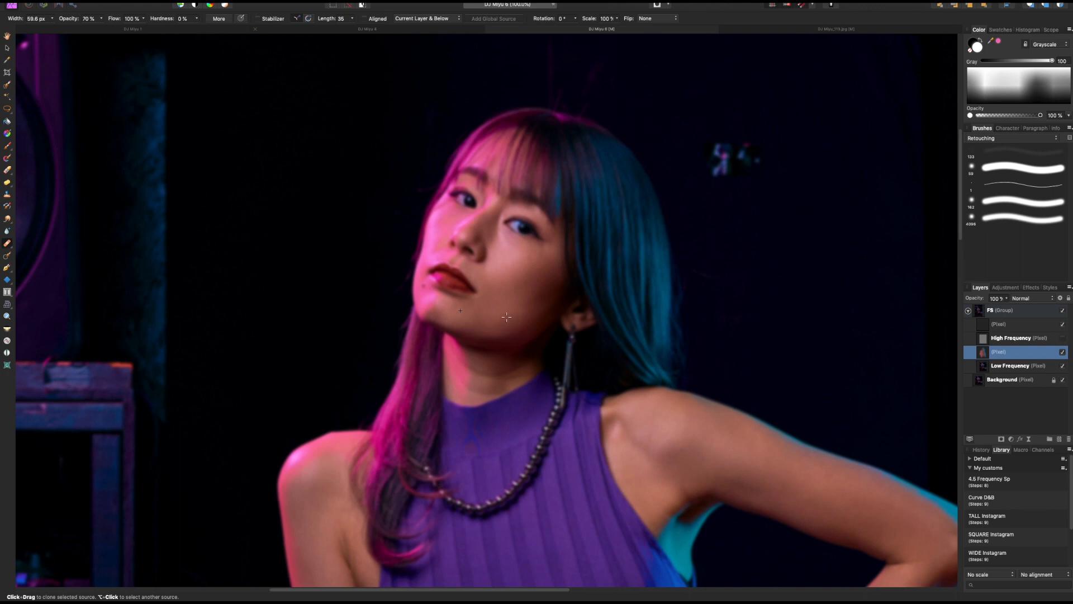
{"action": "key", "text": "bracketright"}
{"action": "key", "text": "bracketright"}
{"action": "key", "text": "bracketright"}
{"action": "left_click", "coordinate": [477, 315], "text": "alt"}
{"action": "left_click", "coordinate": [506, 261], "text": "alt"}
{"action": "left_click", "coordinate": [444, 228], "text": "alt"}
Step: Heal the tones along the jawline and outer left cheek, enlarging the brush to about 95 px wide
{"action": "key", "text": "bracketleft"}
{"action": "key", "text": "bracketleft"}
{"action": "key", "text": "bracketleft"}
{"action": "key", "text": "bracketleft"}
{"action": "left_click", "coordinate": [511, 317], "text": "alt"}
{"action": "key", "text": "bracketright"}
{"action": "left_click", "coordinate": [503, 325], "text": "alt"}
{"action": "left_click", "coordinate": [488, 313], "text": "alt"}
{"action": "left_click", "coordinate": [537, 280], "text": "alt"}
{"action": "key", "text": "bracketright"}
{"action": "left_click", "coordinate": [538, 264], "text": "alt"}
{"action": "left_click", "coordinate": [720, 302], "text": "alt"}
Step: Show the High Frequency layer and compare the face and upper body with the low-frequency retouch layer off and on
{"action": "left_click", "coordinate": [1062, 352]}
{"action": "left_click", "coordinate": [1063, 339]}
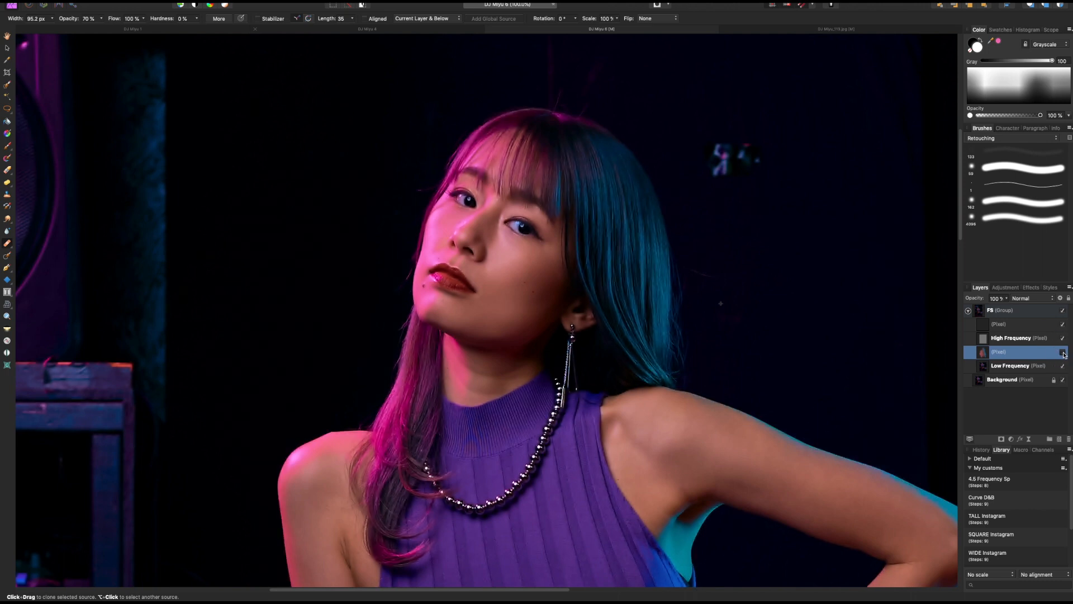
{"action": "key", "text": "super+minus"}
{"action": "key", "text": "super+minus"}
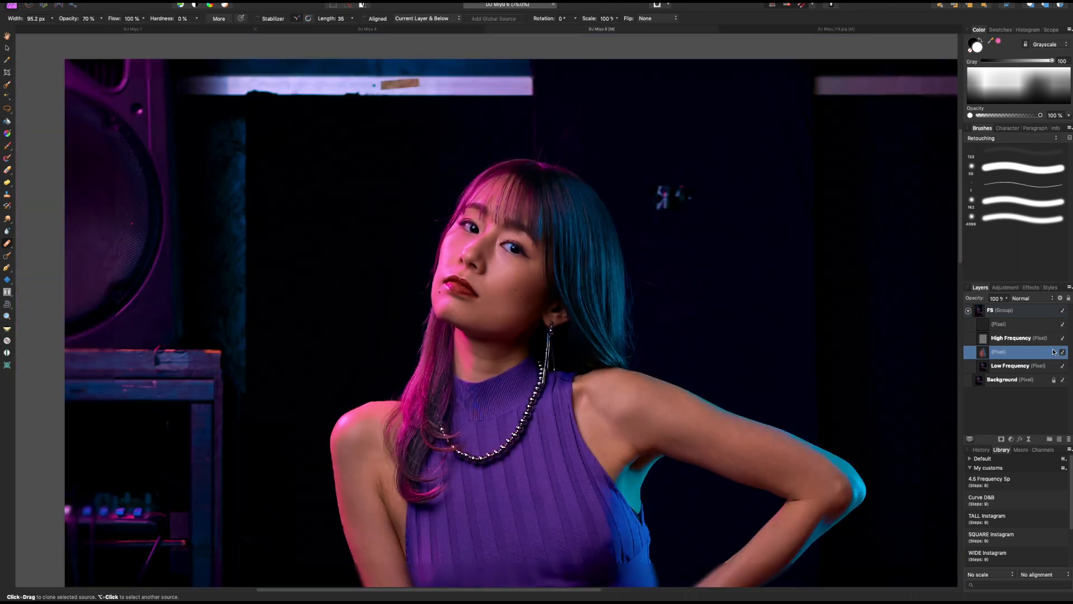
{"action": "left_click_drag", "start_coordinate": [854, 387], "coordinate": [857, 294]}
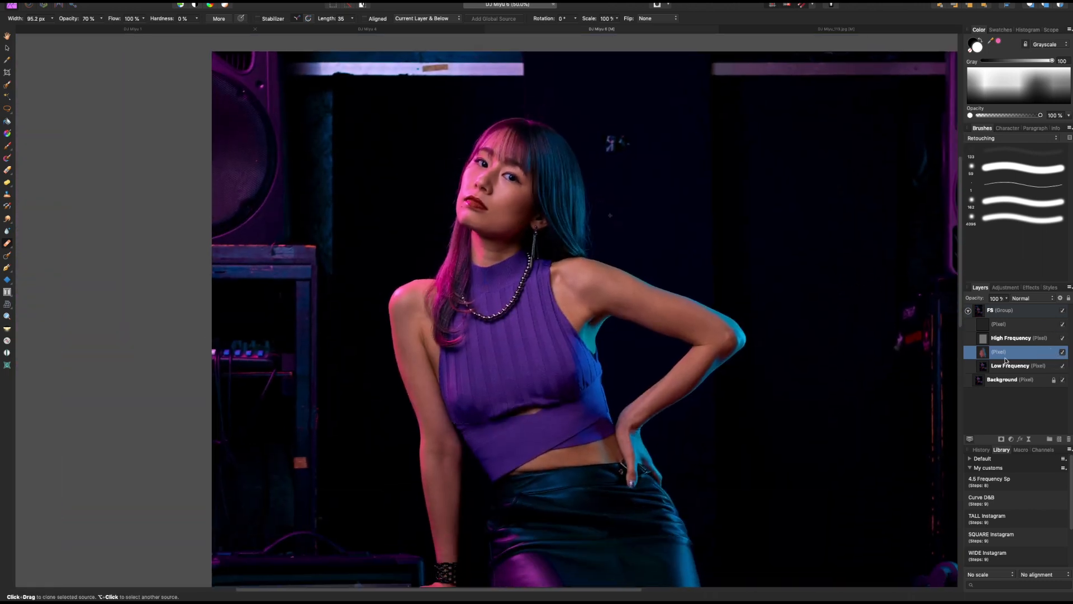
{"action": "left_click", "coordinate": [1063, 352]}
{"action": "key", "text": "super+plus"}
{"action": "key", "text": "super+plus"}
{"action": "left_click_drag", "start_coordinate": [705, 278], "coordinate": [713, 412]}
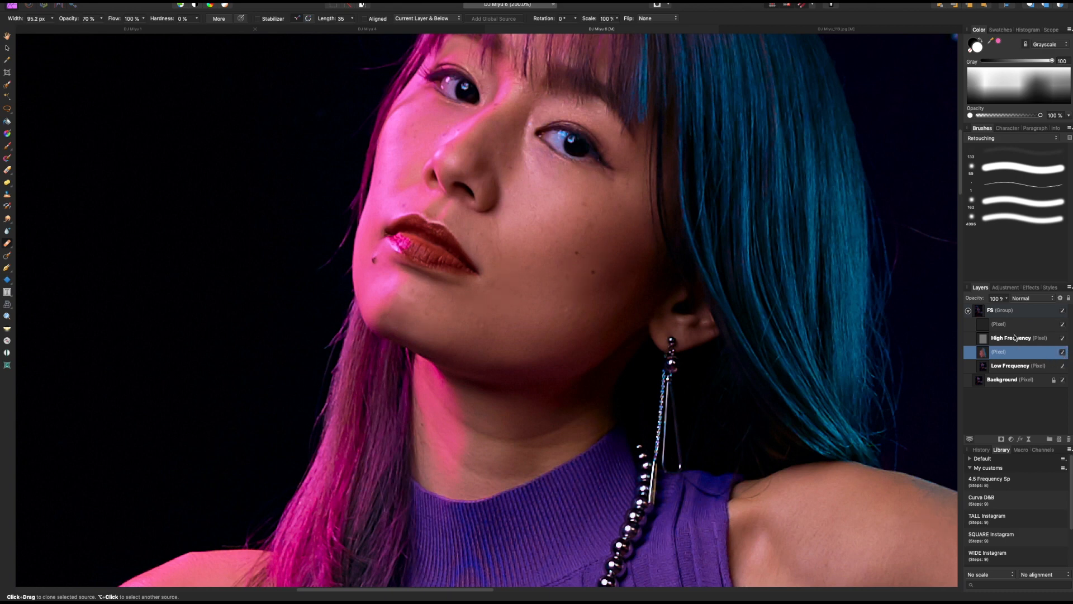
Step: Try the low-frequency retouch layer at 47% opacity, check it over the body, and restore it to 100%
{"action": "left_click_drag", "start_coordinate": [1008, 300], "coordinate": [975, 316]}
{"action": "left_click_drag", "start_coordinate": [806, 436], "coordinate": [766, 281]}
{"action": "scroll", "coordinate": [766, 281], "scroll_direction": "down", "scroll_amount": 15}
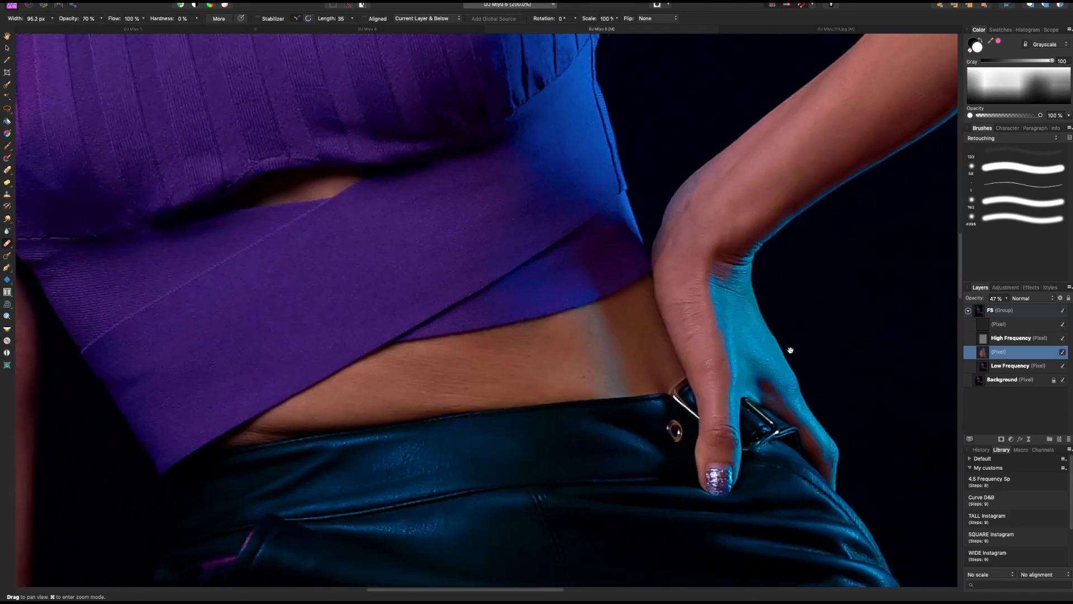
{"action": "left_click_drag", "start_coordinate": [790, 350], "coordinate": [763, 166]}
{"action": "key", "text": "super+minus"}
{"action": "scroll", "coordinate": [839, 221], "scroll_direction": "down", "scroll_amount": 6}
{"action": "left_click_drag", "start_coordinate": [1006, 299], "coordinate": [1071, 317]}
Step: Switch to the Erase Brush, set its opacity to 50% and enlarge it for the woman's left cheek
{"action": "key", "text": "space"}
{"action": "left_click_drag", "start_coordinate": [669, 174], "coordinate": [754, 503]}
{"action": "left_click_drag", "start_coordinate": [699, 162], "coordinate": [740, 447]}
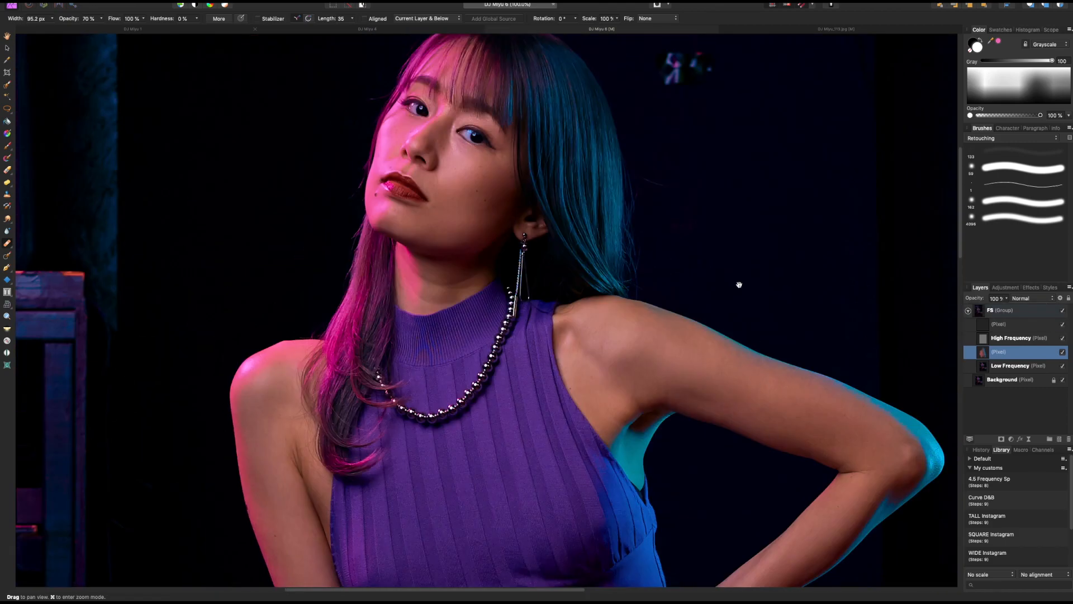
{"action": "left_click_drag", "start_coordinate": [738, 285], "coordinate": [761, 385]}
{"action": "key", "text": "super+plus"}
{"action": "key", "text": "e"}
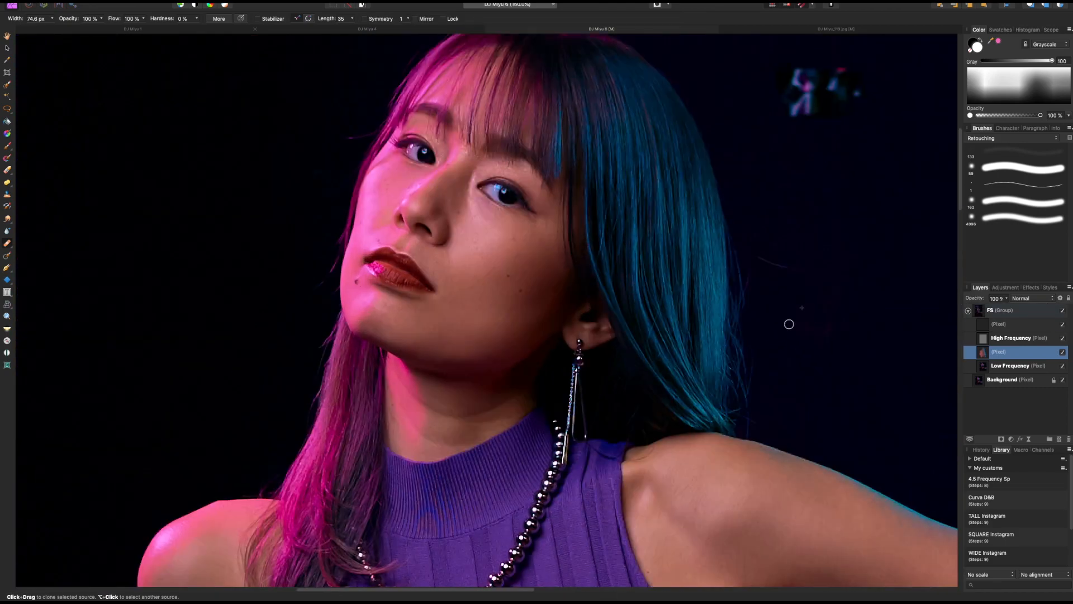
{"action": "left_click", "coordinate": [101, 18]}
{"action": "left_click_drag", "start_coordinate": [105, 27], "coordinate": [88, 46]}
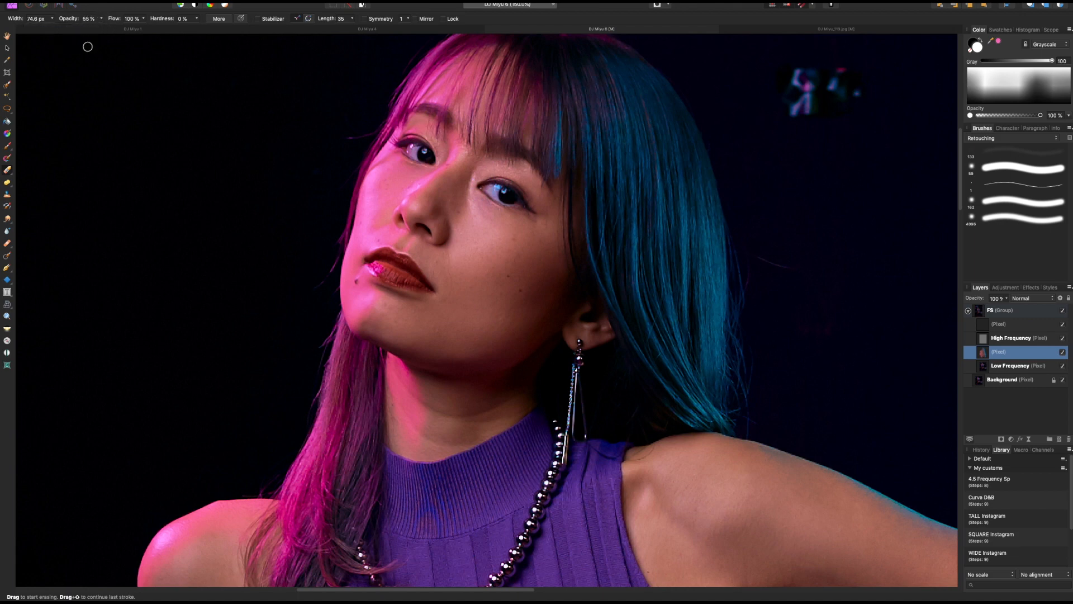
{"action": "key", "text": "bracketright"}
{"action": "key", "text": "bracketright"}
{"action": "key", "text": "bracketright"}
{"action": "key", "text": "bracketright"}
{"action": "key", "text": "bracketright"}
{"action": "key", "text": "bracketright"}
{"action": "key", "text": "bracketright"}
{"action": "key", "text": "bracketright"}
{"action": "key", "text": "bracketright"}
Step: Partially erase the tonal healing over the left cheek and jaw at 50% opacity with a large soft brush
{"action": "mouse_move", "coordinate": [484, 293]}
{"action": "left_mouse_down"}
{"action": "mouse_move", "coordinate": [502, 259]}
{"action": "mouse_move", "coordinate": [510, 263]}
{"action": "left_mouse_up"}
{"action": "key", "text": "bracketright"}
{"action": "key", "text": "bracketright"}
{"action": "key", "text": "bracketright"}
{"action": "mouse_move", "coordinate": [458, 316]}
{"action": "left_mouse_down"}
{"action": "mouse_move", "coordinate": [463, 267]}
{"action": "mouse_move", "coordinate": [447, 315]}
{"action": "mouse_move", "coordinate": [391, 322]}
{"action": "mouse_move", "coordinate": [427, 338]}
{"action": "mouse_move", "coordinate": [543, 314]}
{"action": "mouse_move", "coordinate": [506, 305]}
{"action": "mouse_move", "coordinate": [513, 255]}
{"action": "left_mouse_up"}
{"action": "key", "text": "bracketleft"}
{"action": "key", "text": "bracketleft"}
Step: Compare the face and upper body with the low-frequency retouch layer off and on, including a close look at the cheek
{"action": "key", "text": "super+minus"}
{"action": "key", "text": "super+minus"}
{"action": "left_click_drag", "start_coordinate": [800, 392], "coordinate": [824, 350]}
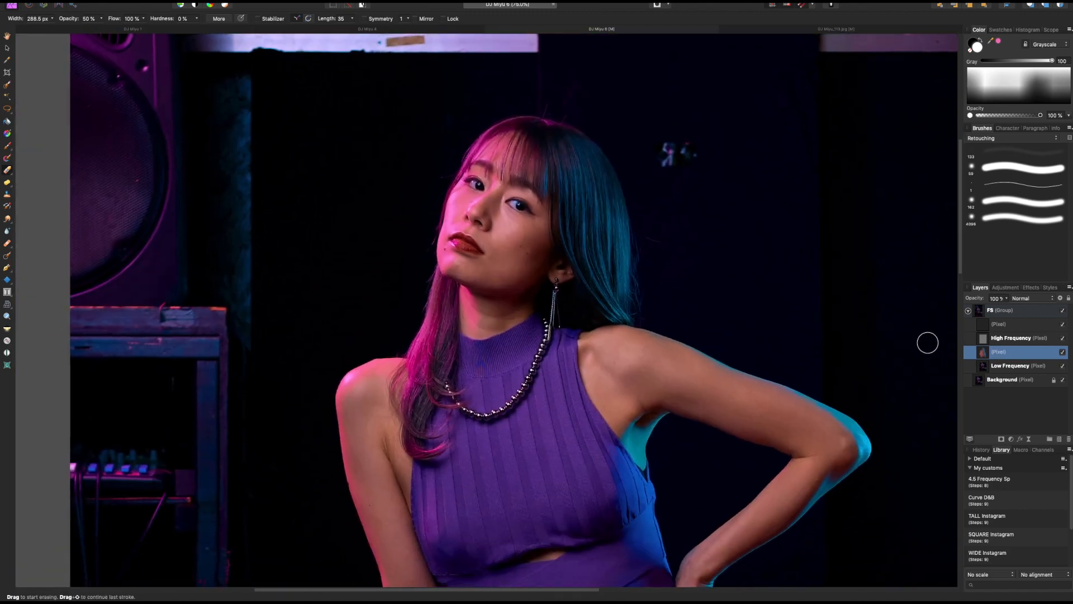
{"action": "left_click", "coordinate": [1062, 352]}
{"action": "scroll", "coordinate": [850, 358], "scroll_direction": "down", "scroll_amount": 2}
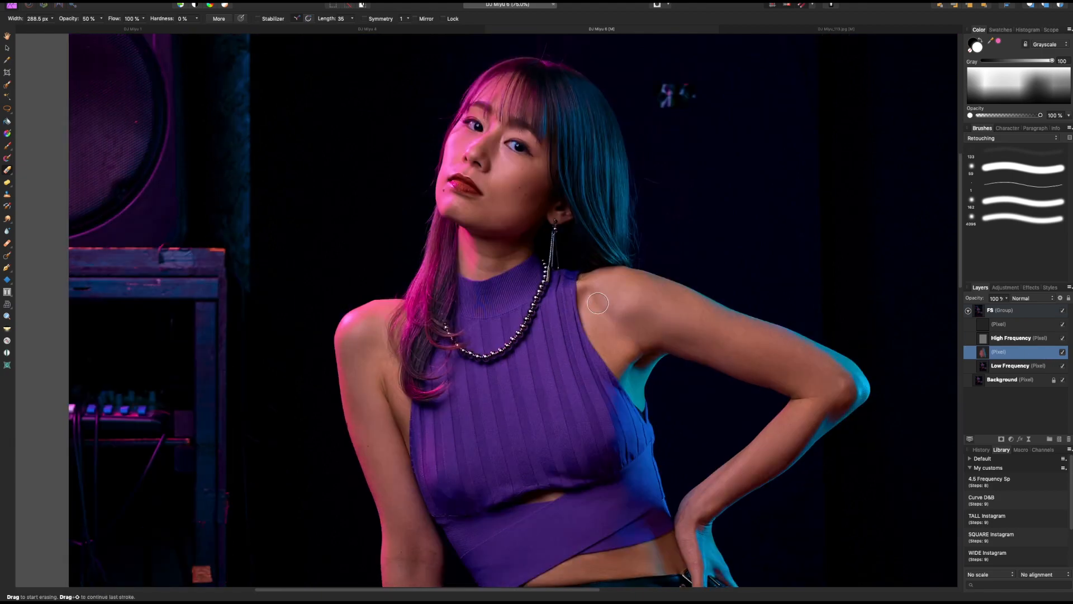
{"action": "scroll", "coordinate": [597, 303], "scroll_direction": "up", "scroll_amount": 2}
{"action": "scroll", "coordinate": [575, 256], "scroll_direction": "up", "scroll_amount": 4}
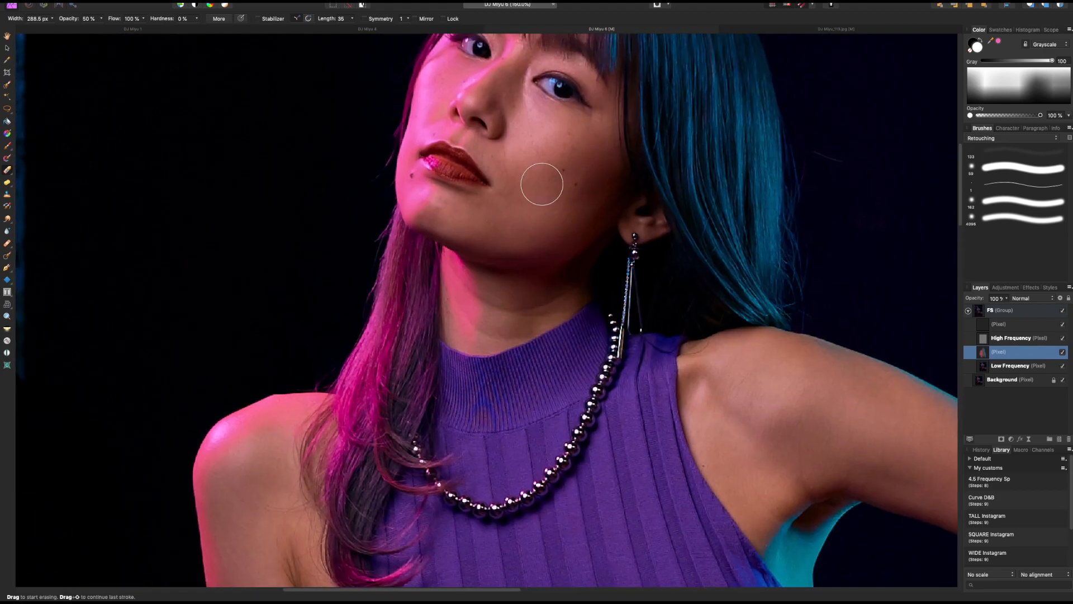
Step: Inspect the shoulders, arms, purple top and midriff for remaining uneven areas
{"action": "key", "text": "space"}
{"action": "mouse_move", "coordinate": [754, 429]}
{"action": "left_mouse_down"}
{"action": "mouse_move", "coordinate": [719, 278]}
{"action": "mouse_move", "coordinate": [737, 404]}
{"action": "left_mouse_up"}
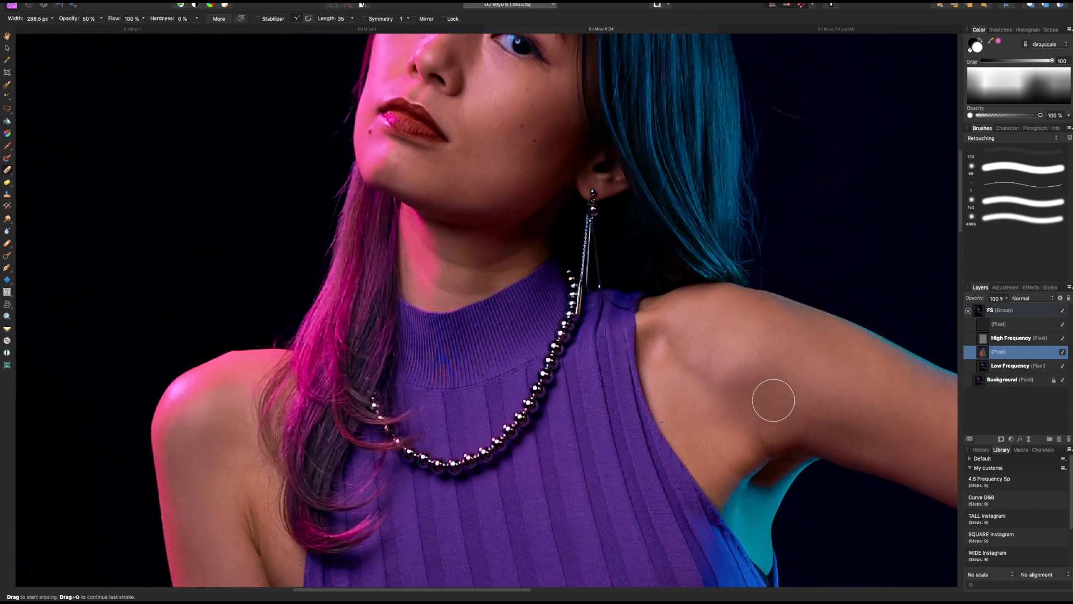
{"action": "key", "text": "super+minus"}
{"action": "key", "text": "space"}
{"action": "left_click_drag", "start_coordinate": [733, 416], "coordinate": [712, 268]}
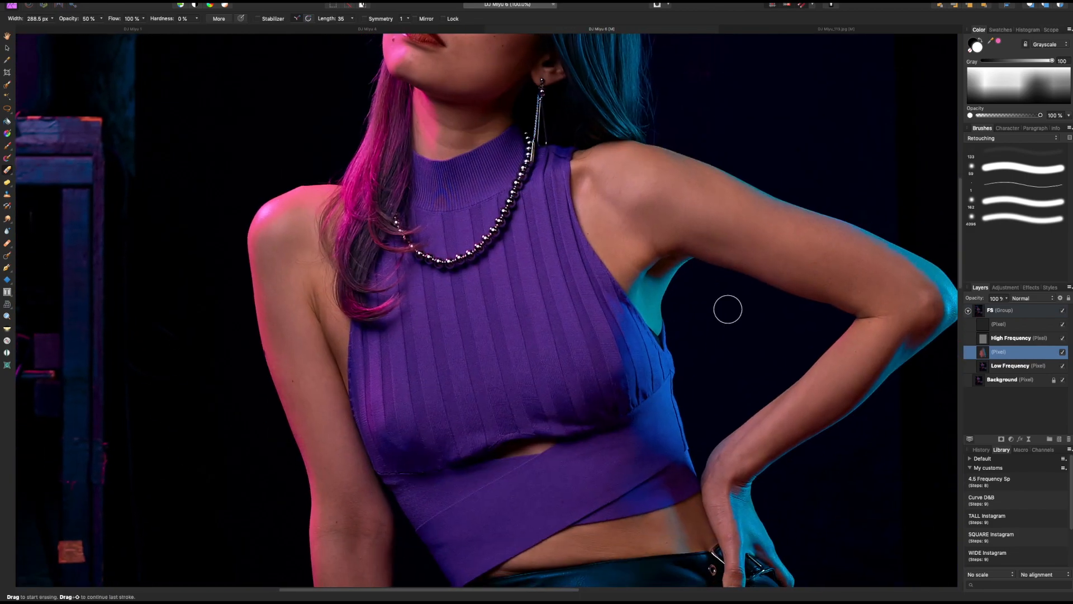
{"action": "key", "text": "space"}
{"action": "left_click_drag", "start_coordinate": [755, 386], "coordinate": [761, 345]}
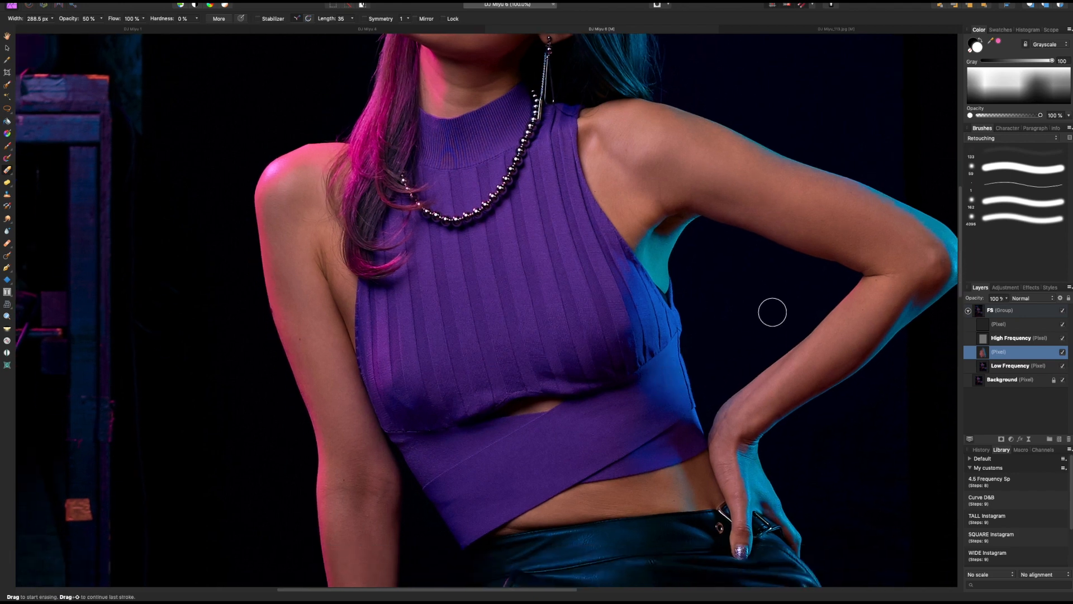
{"action": "key", "text": "space"}
{"action": "left_click_drag", "start_coordinate": [755, 364], "coordinate": [777, 306]}
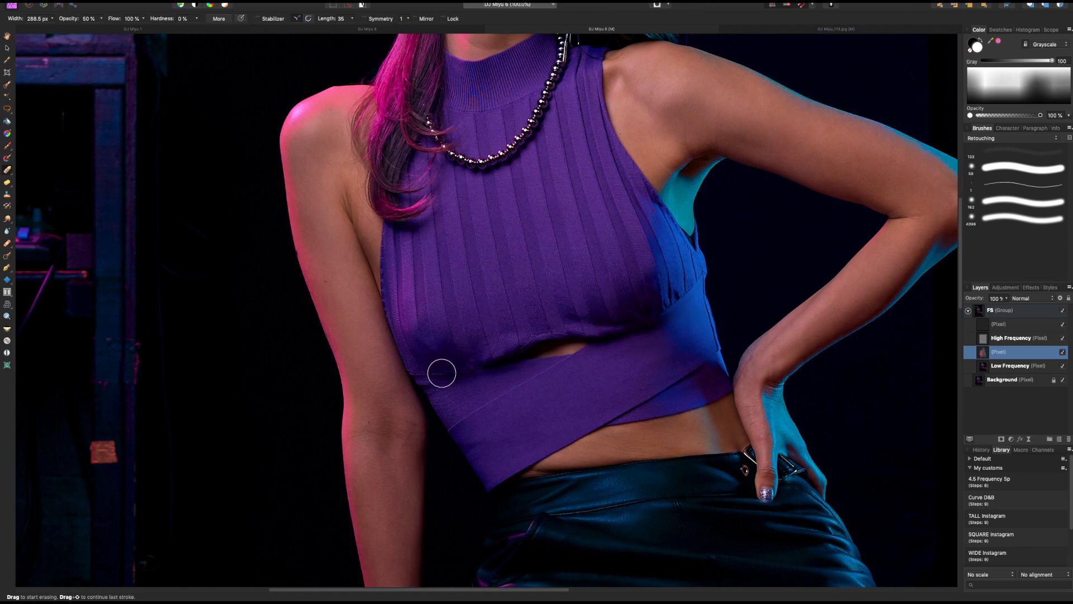
{"action": "key", "text": "ctrl+minus"}
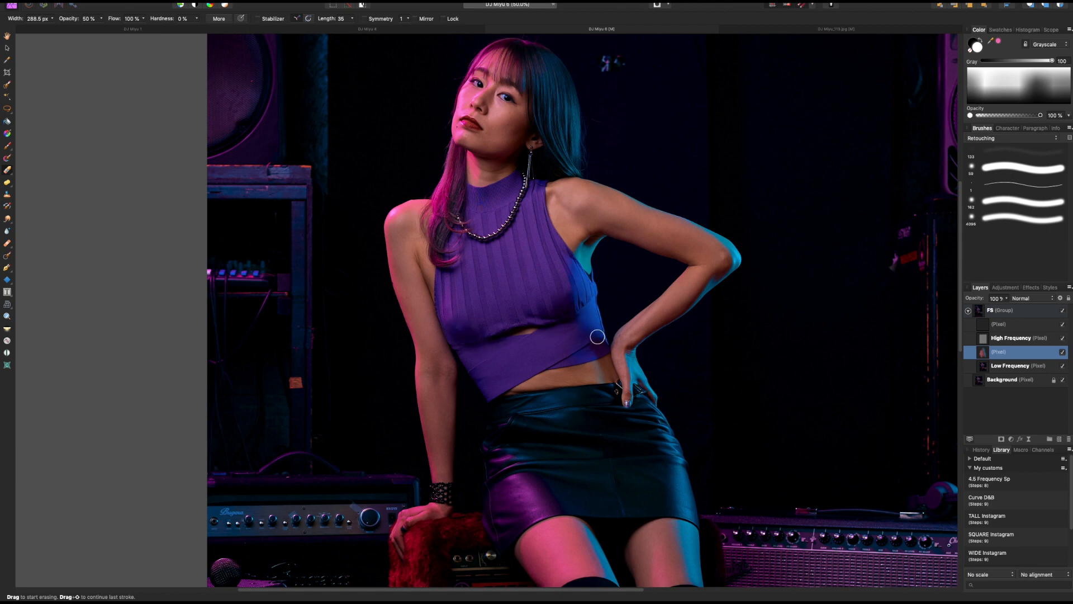
{"action": "key", "text": "super+1"}
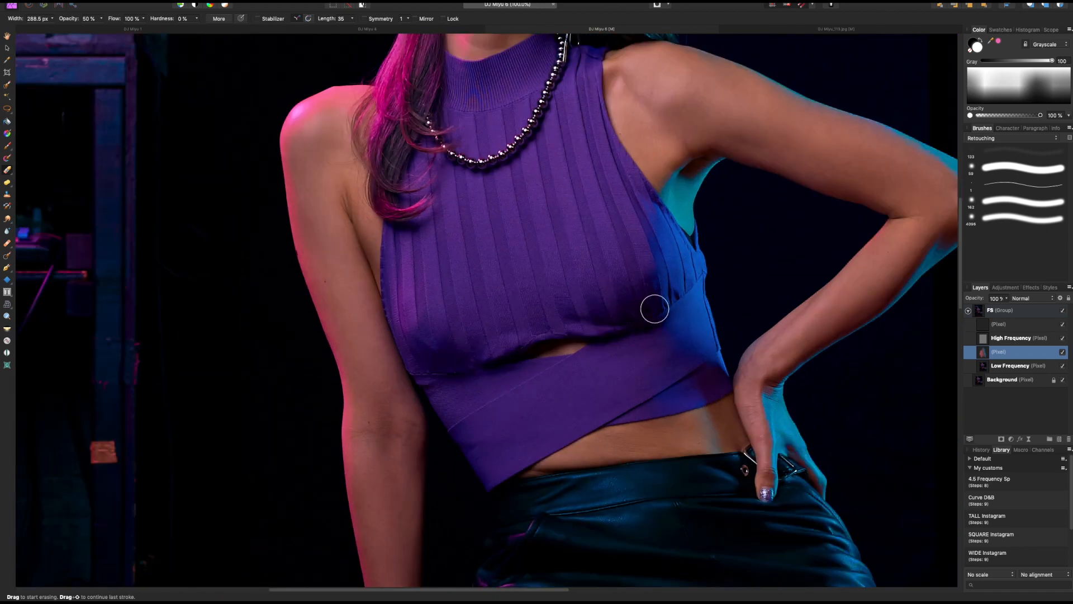
Step: Hide the High Frequency layer and switch to the Healing Brush at 70% opacity, enlarged to about 95 px
{"action": "left_click", "coordinate": [1062, 338]}
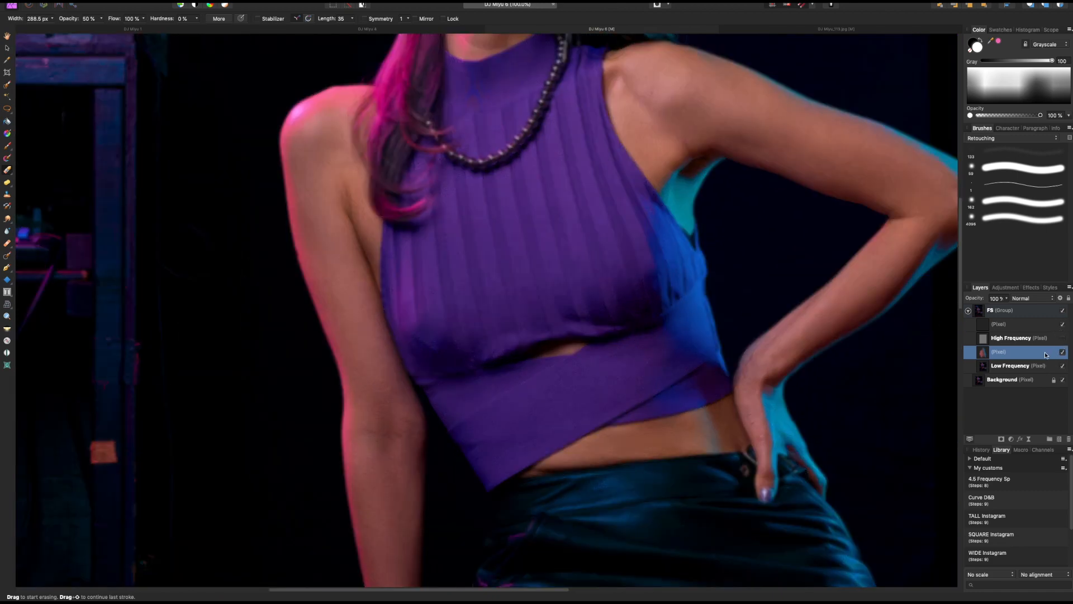
{"action": "key", "text": "super+equal"}
{"action": "key", "text": "super+minus"}
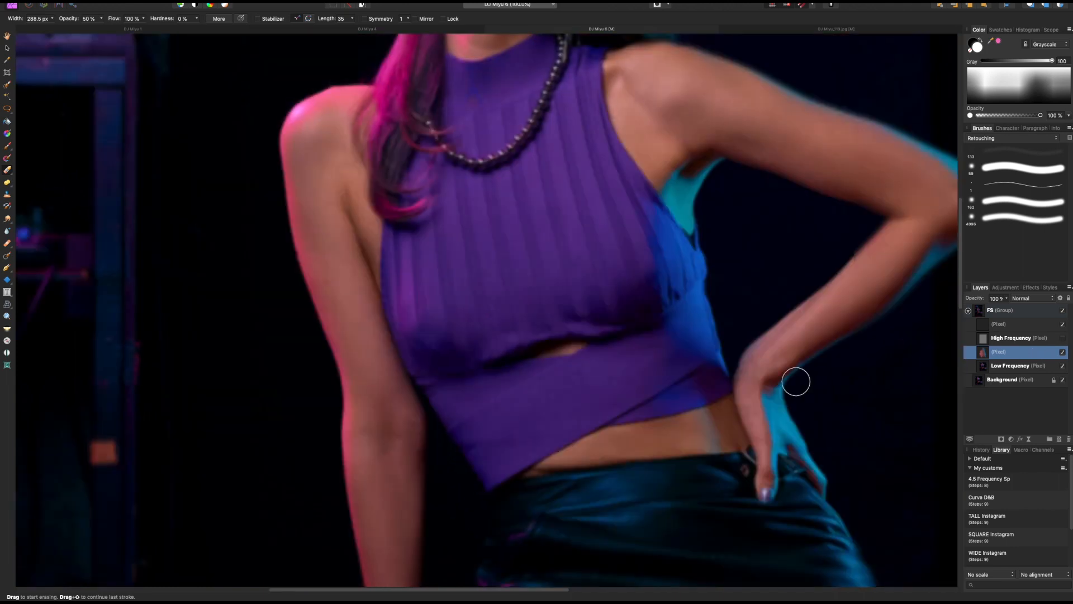
{"action": "key", "text": "j"}
{"action": "key", "text": "8"}
{"action": "key", "text": "super+equal"}
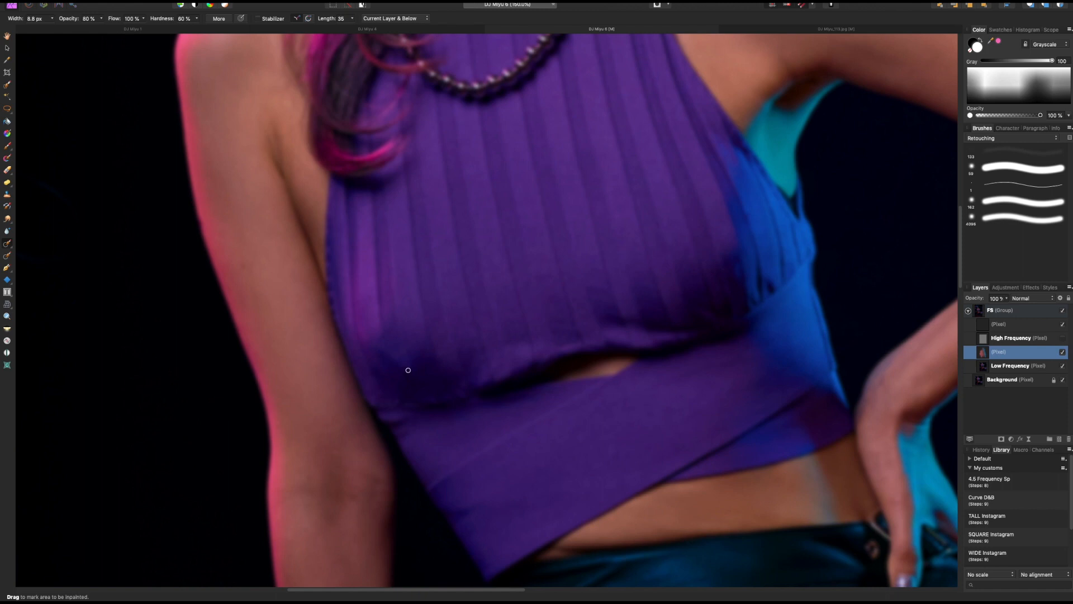
{"action": "key", "text": "bracketright"}
{"action": "key", "text": "bracketright"}
{"action": "key", "text": "bracketright"}
{"action": "key", "text": "bracketright"}
{"action": "key", "text": "bracketright"}
{"action": "key", "text": "bracketright"}
{"action": "key", "text": "bracketright"}
{"action": "key", "text": "bracketright"}
{"action": "key", "text": "j"}
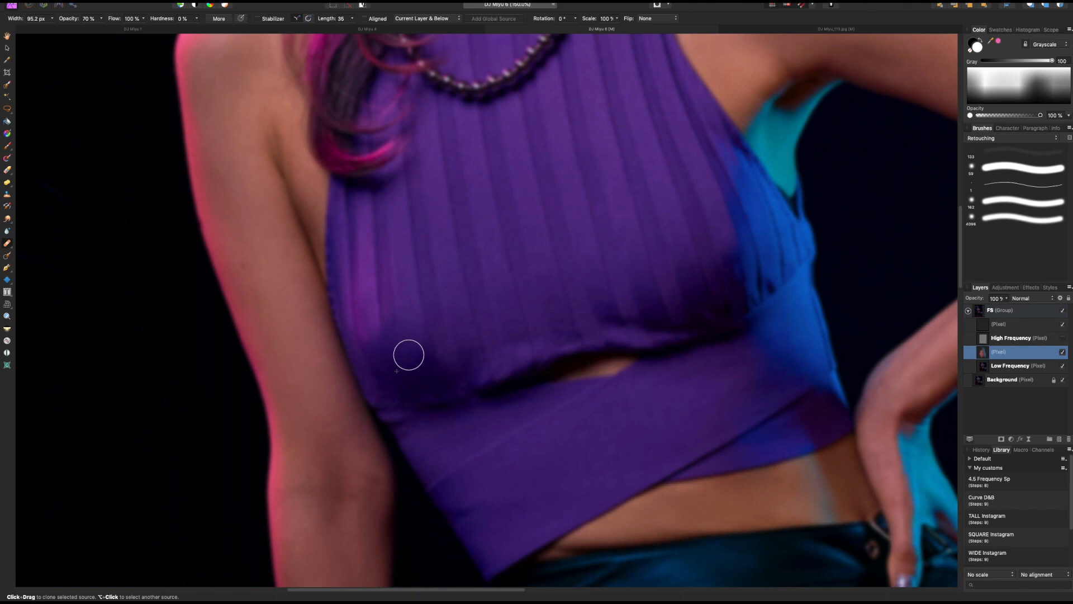
Step: Heal uneven tones along the lower part of the purple top, then restore the High Frequency layer's visibility
{"action": "left_click", "coordinate": [380, 347], "text": "alt"}
{"action": "left_click", "coordinate": [662, 347], "text": "alt"}
{"action": "left_click", "coordinate": [1062, 338]}
Step: Compare the purple top with the low-frequency retouch layer off and on, close up and with the figure in view
{"action": "left_click", "coordinate": [1062, 352]}
{"action": "left_click", "coordinate": [1063, 352]}
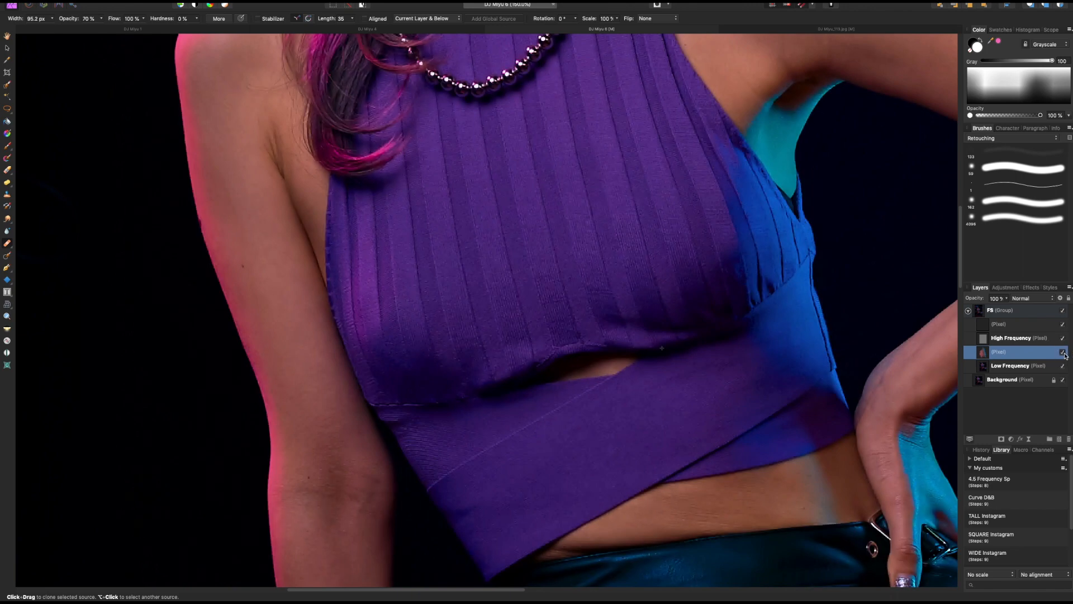
{"action": "key", "text": "super+minus"}
{"action": "key", "text": "super+minus"}
{"action": "key", "text": "super+minus"}
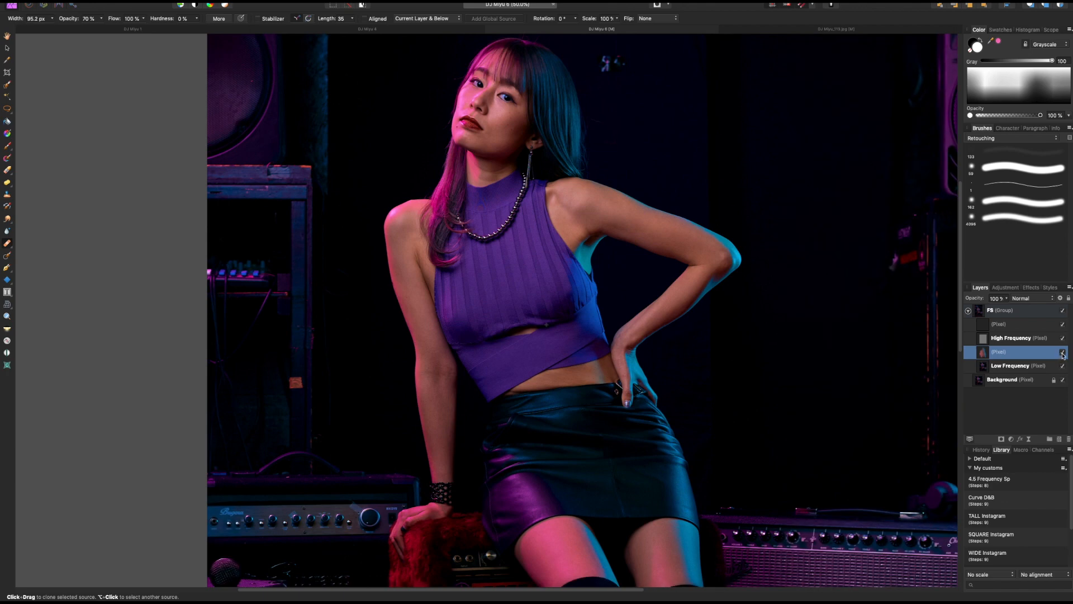
{"action": "left_click", "coordinate": [1062, 352]}
Step: Hide the High Frequency layer and heal the dark patch above the top's lower left hem at 70% opacity
{"action": "key", "text": "super+plus"}
{"action": "key", "text": "super+plus"}
{"action": "key", "text": "super+plus"}
{"action": "key", "text": "super+plus"}
{"action": "scroll", "coordinate": [687, 299], "scroll_direction": "down", "scroll_amount": 3}
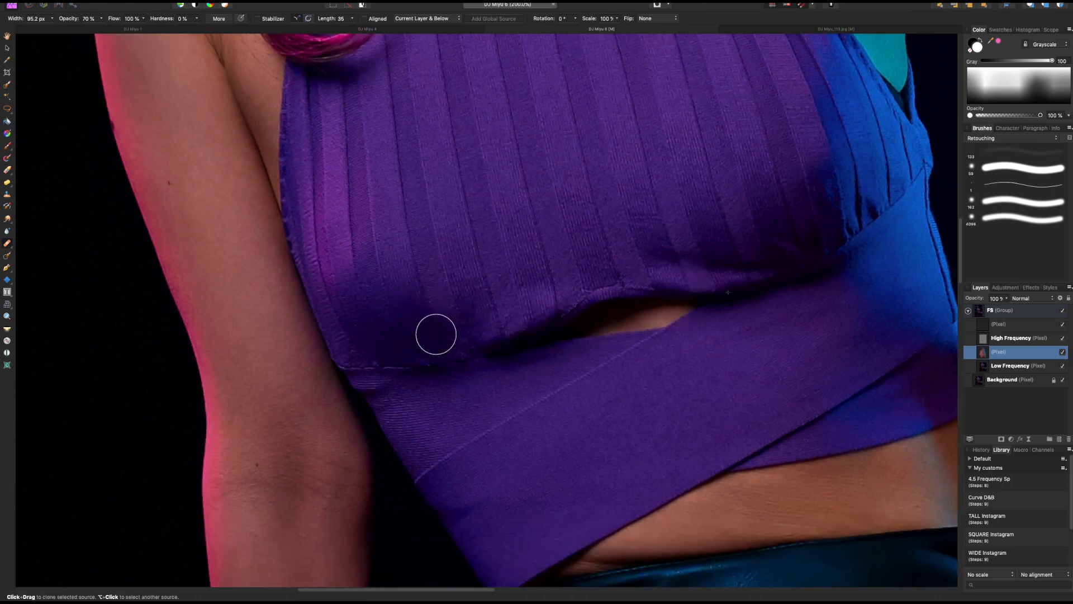
{"action": "left_click", "coordinate": [1062, 338]}
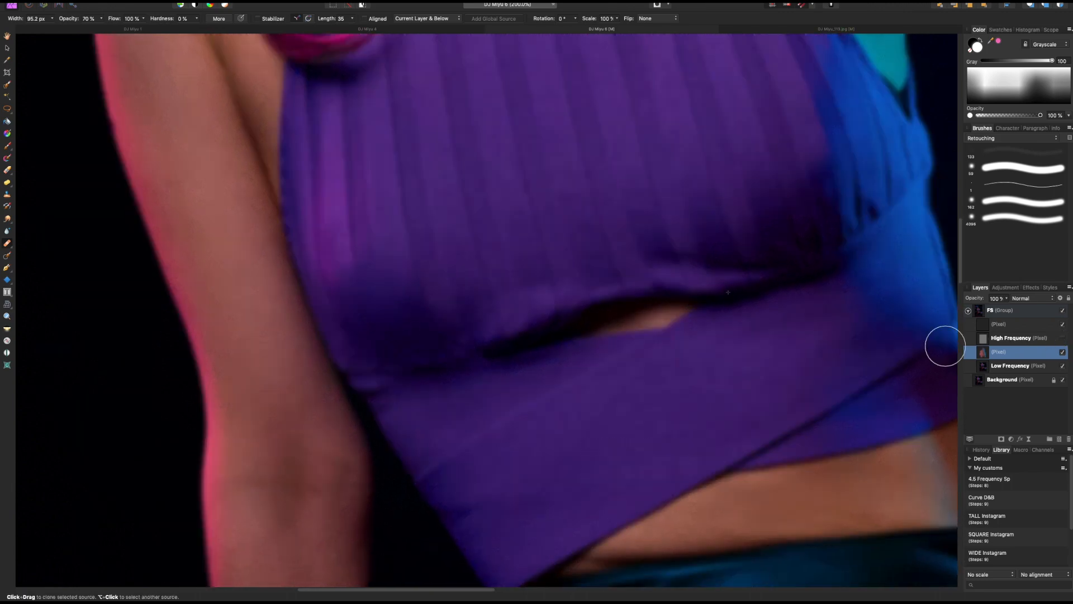
{"action": "left_click", "coordinate": [416, 323], "text": "alt"}
{"action": "left_click", "coordinate": [422, 320], "text": "alt"}
{"action": "left_click", "coordinate": [412, 303], "text": "alt"}
{"action": "left_click", "coordinate": [429, 299]}
{"action": "mouse_move", "coordinate": [449, 314]}
{"action": "left_mouse_down"}
{"action": "mouse_move", "coordinate": [427, 325]}
{"action": "mouse_move", "coordinate": [460, 340]}
{"action": "left_mouse_up"}
{"action": "left_click", "coordinate": [474, 307], "text": "alt"}
{"action": "mouse_move", "coordinate": [485, 305]}
{"action": "left_mouse_down"}
{"action": "mouse_move", "coordinate": [469, 323]}
{"action": "mouse_move", "coordinate": [484, 333]}
{"action": "left_mouse_up"}
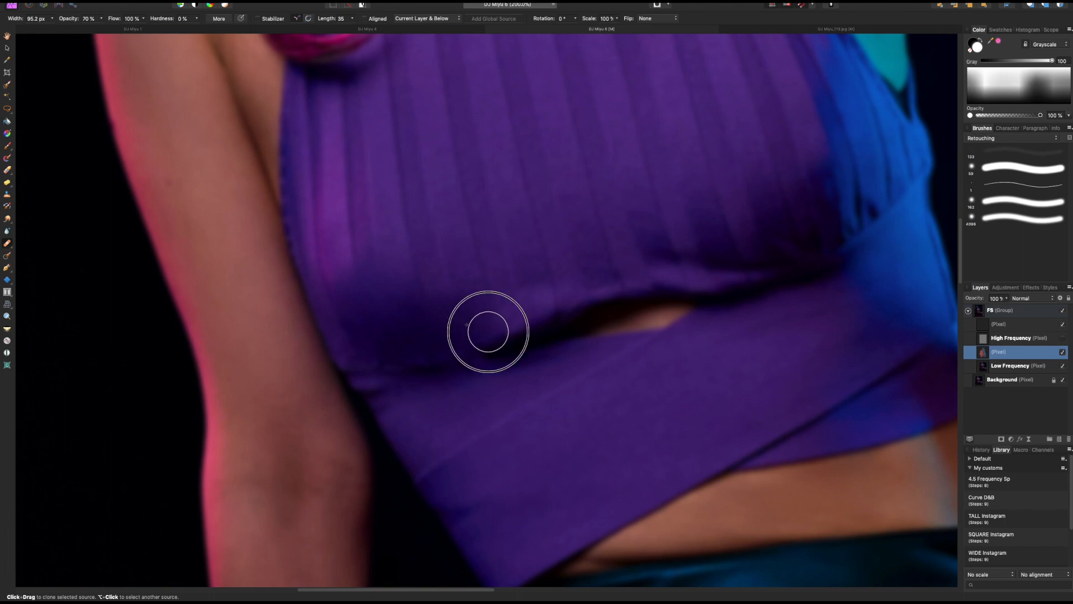
Step: Heal the remaining tonal patches at the top's lower left corner and show the High Frequency layer again
{"action": "left_click", "coordinate": [388, 354], "text": "alt"}
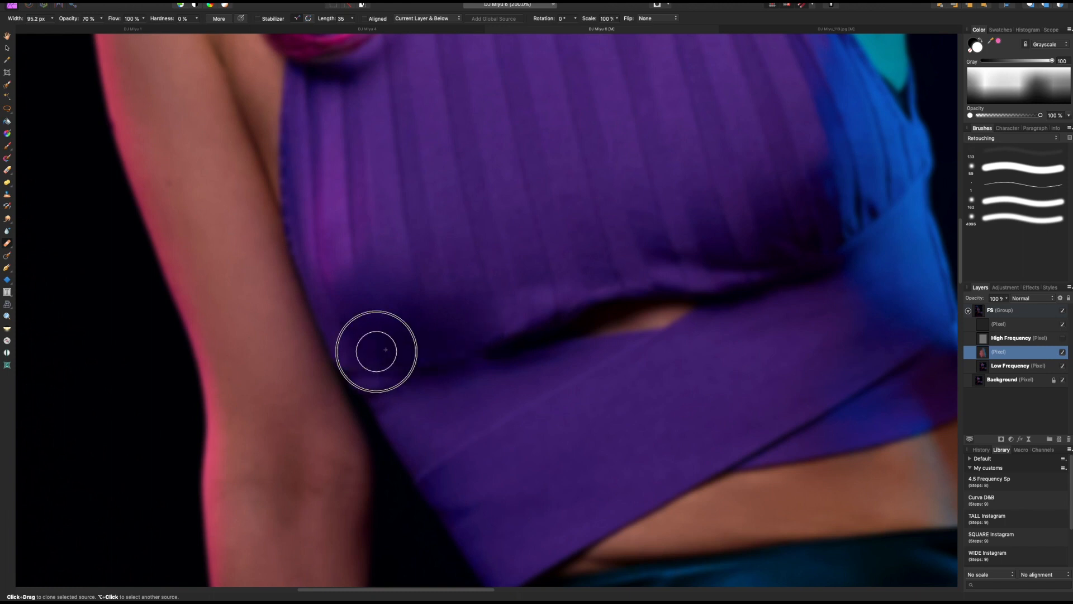
{"action": "left_click", "coordinate": [354, 327], "text": "alt"}
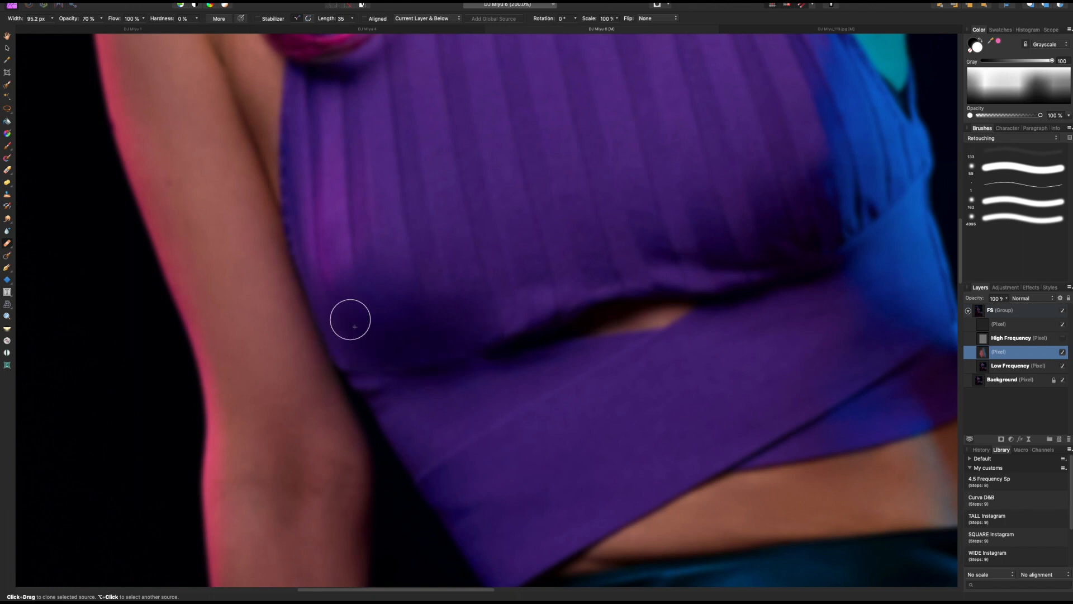
{"action": "left_click", "coordinate": [435, 308], "text": "alt"}
{"action": "left_click", "coordinate": [427, 308], "text": "alt"}
{"action": "left_click", "coordinate": [465, 307], "text": "alt"}
{"action": "left_click", "coordinate": [491, 311], "text": "alt"}
{"action": "left_click", "coordinate": [1062, 339]}
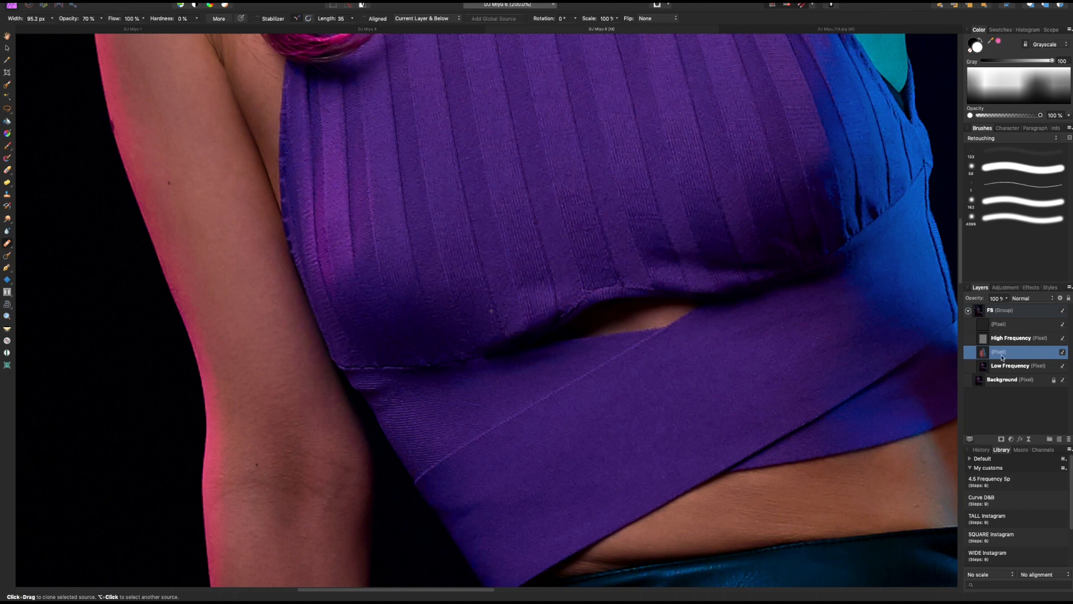
Step: Check the healed left hem of the top against the unretouched version by toggling the low-frequency retouch layer
{"action": "key", "text": "super+minus"}
{"action": "key", "text": "super+minus"}
{"action": "key", "text": "super+minus"}
{"action": "scroll", "coordinate": [799, 346], "scroll_direction": "down", "scroll_amount": 1}
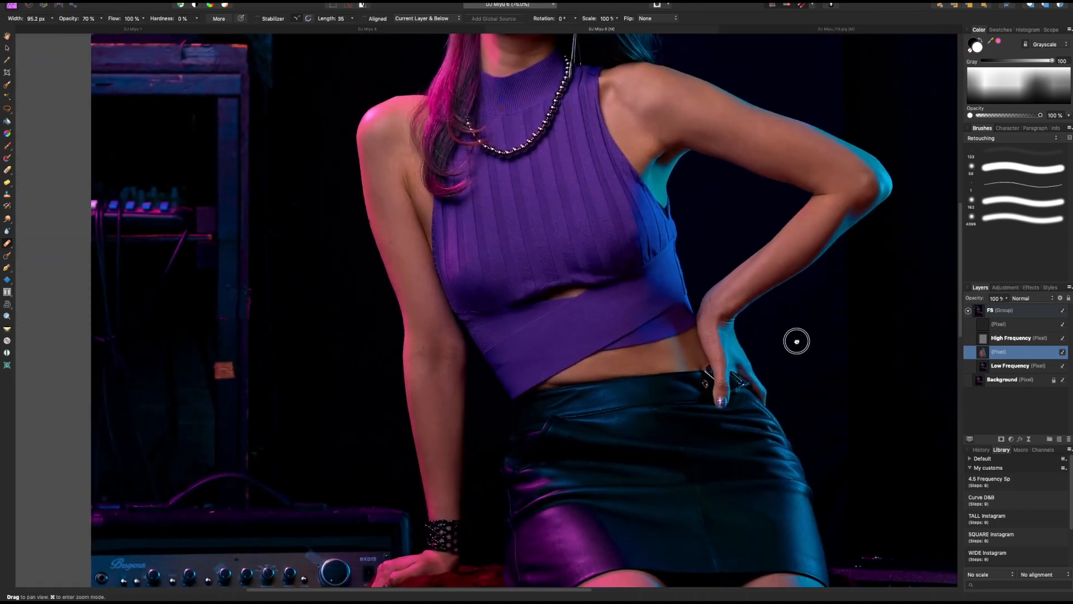
{"action": "left_click", "coordinate": [900, 344], "text": "alt"}
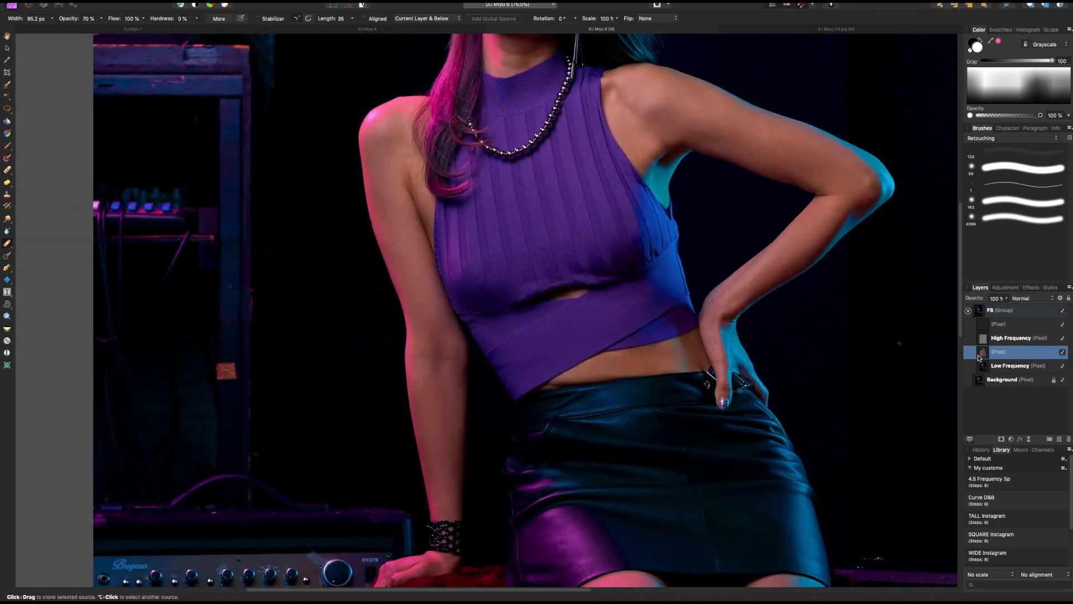
{"action": "left_click", "coordinate": [1064, 353]}
Step: Clone nearby fabric over the dark creases above the right part of the top's hem with the Clone Brush at 50% opacity
{"action": "key", "text": "super+equal"}
{"action": "key", "text": "super+equal"}
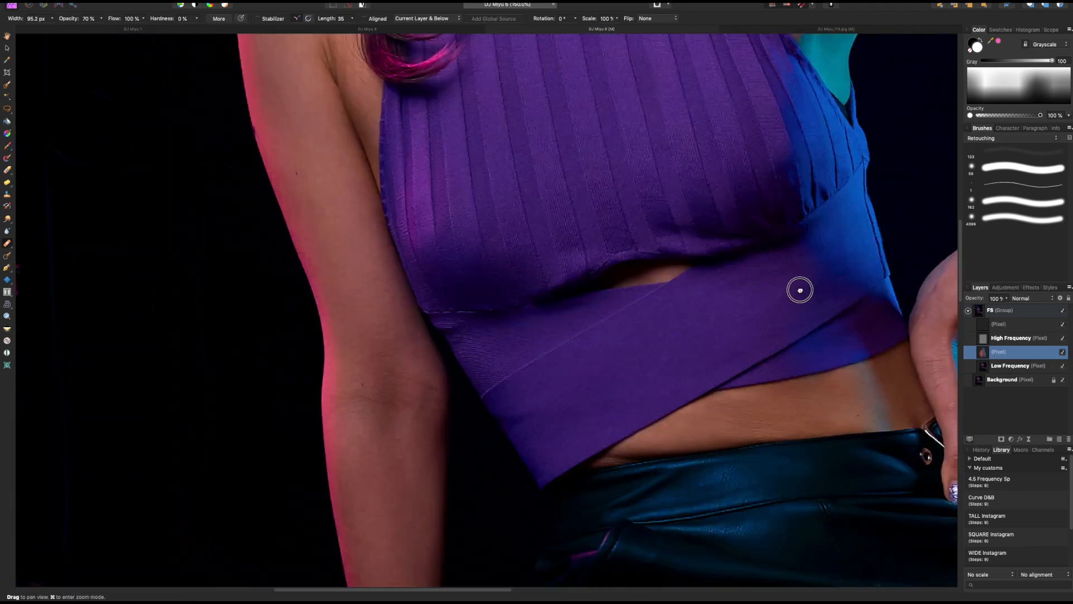
{"action": "left_click_drag", "start_coordinate": [800, 290], "coordinate": [653, 404]}
{"action": "key", "text": "e"}
{"action": "key", "text": "s"}
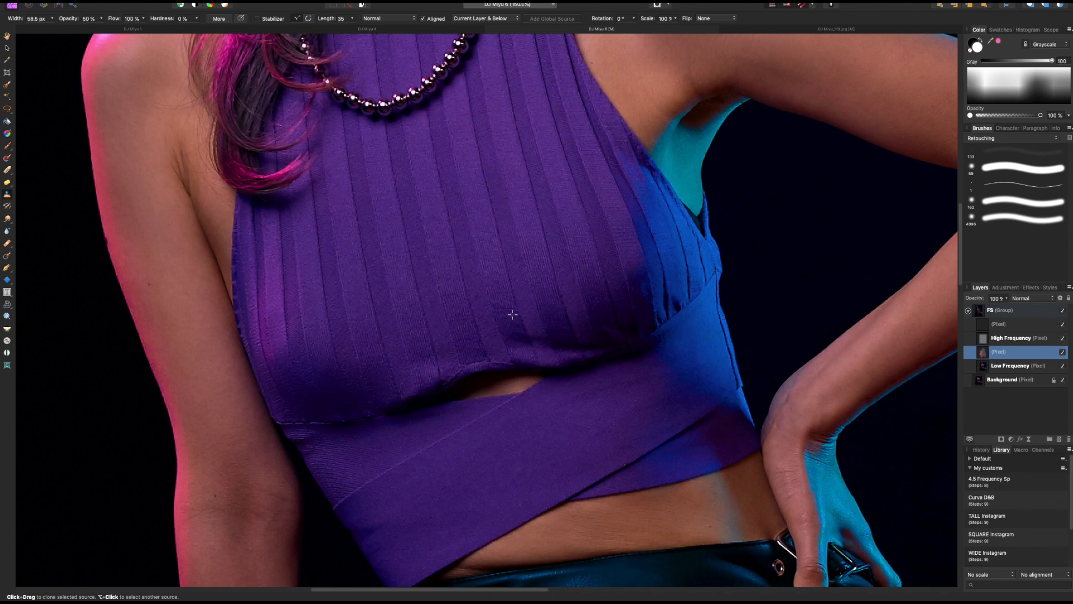
{"action": "left_click", "coordinate": [520, 334], "text": "alt"}
{"action": "left_click", "coordinate": [524, 345]}
{"action": "left_click", "coordinate": [511, 343], "text": "alt"}
{"action": "left_click", "coordinate": [544, 328], "text": "alt"}
{"action": "left_click", "coordinate": [548, 341]}
Step: Continue cloning fabric tones along the hem toward the blue-lit side of the purple top
{"action": "left_click", "coordinate": [558, 335], "text": "alt"}
{"action": "left_click", "coordinate": [561, 347]}
{"action": "left_click", "coordinate": [561, 338], "text": "alt"}
{"action": "left_click", "coordinate": [565, 355]}
{"action": "left_click", "coordinate": [580, 340], "text": "alt"}
{"action": "left_click", "coordinate": [587, 348]}
{"action": "left_click", "coordinate": [584, 335], "text": "alt"}
{"action": "left_click", "coordinate": [583, 335], "text": "alt"}
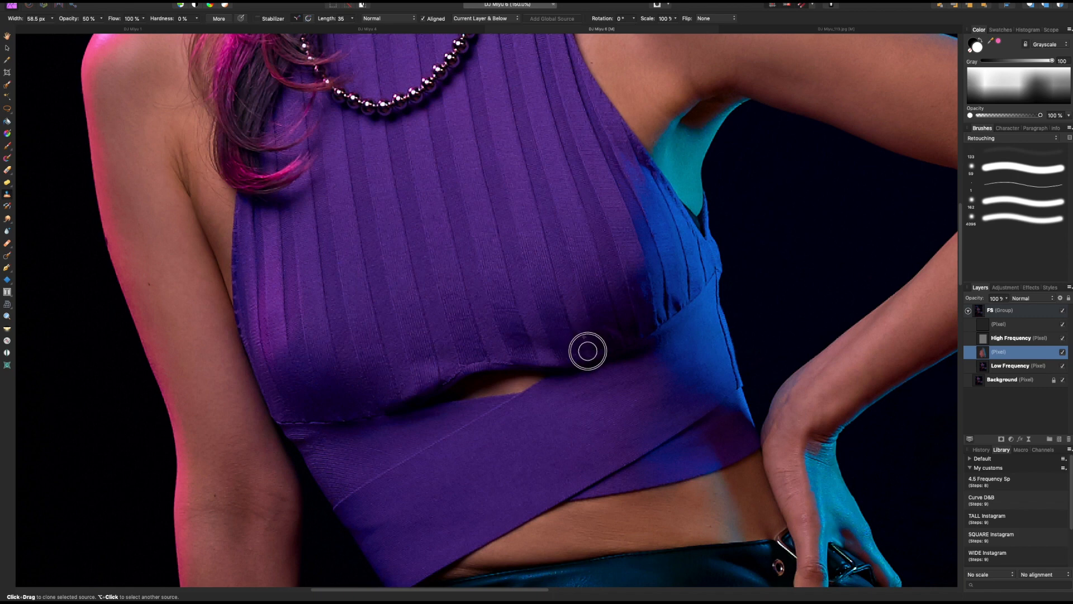
{"action": "left_click", "coordinate": [608, 322], "text": "alt"}
{"action": "left_click", "coordinate": [613, 337]}
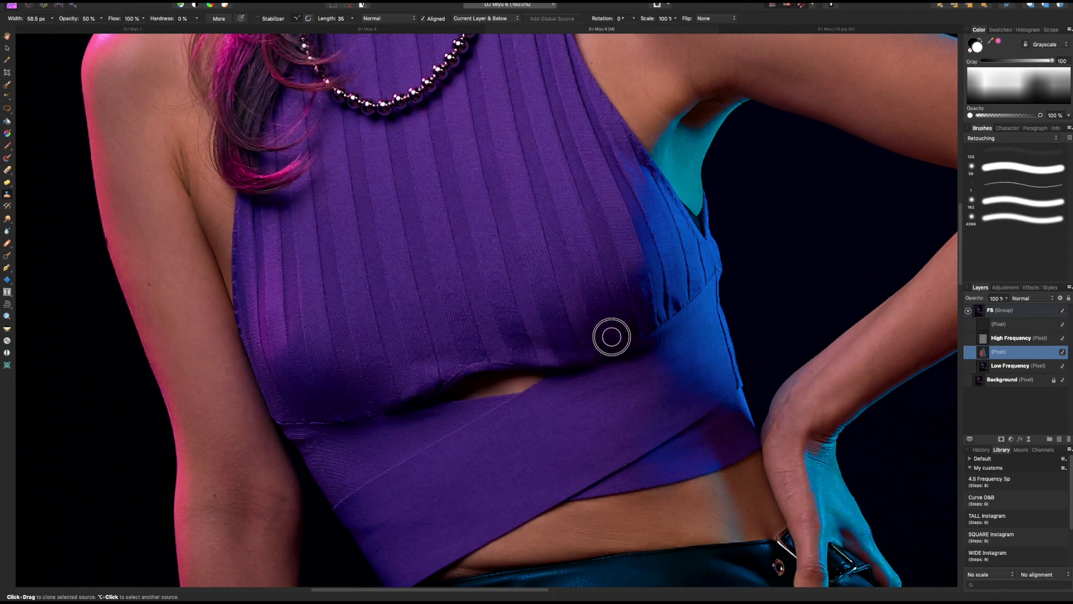
{"action": "left_click", "coordinate": [647, 302], "text": "alt"}
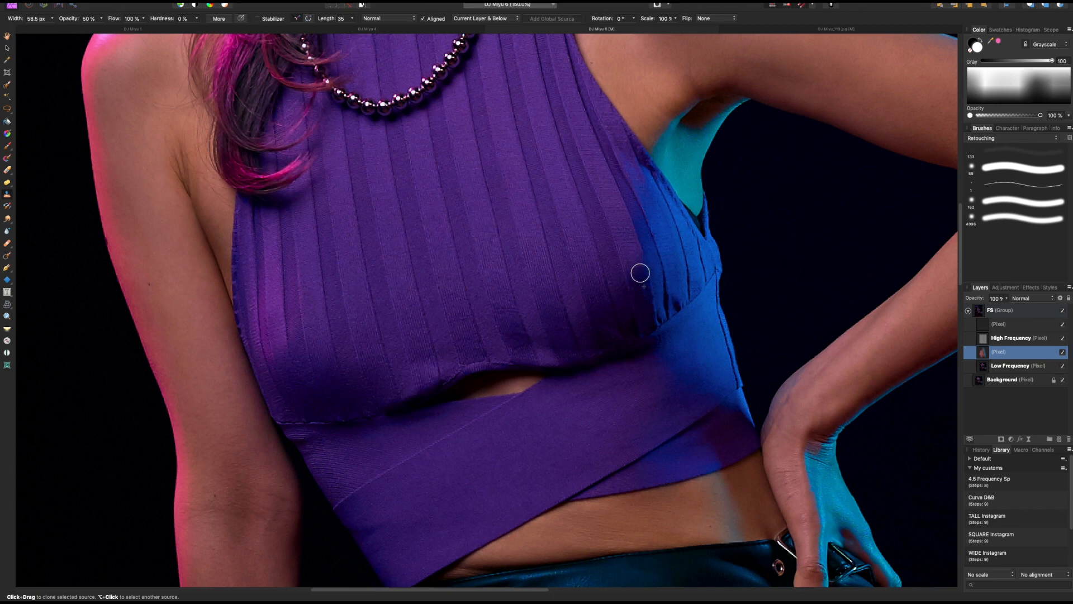
Step: Heal the shadow transitions along the top's right side and hem with the Healing Brush at 50% opacity
{"action": "key", "text": "j"}
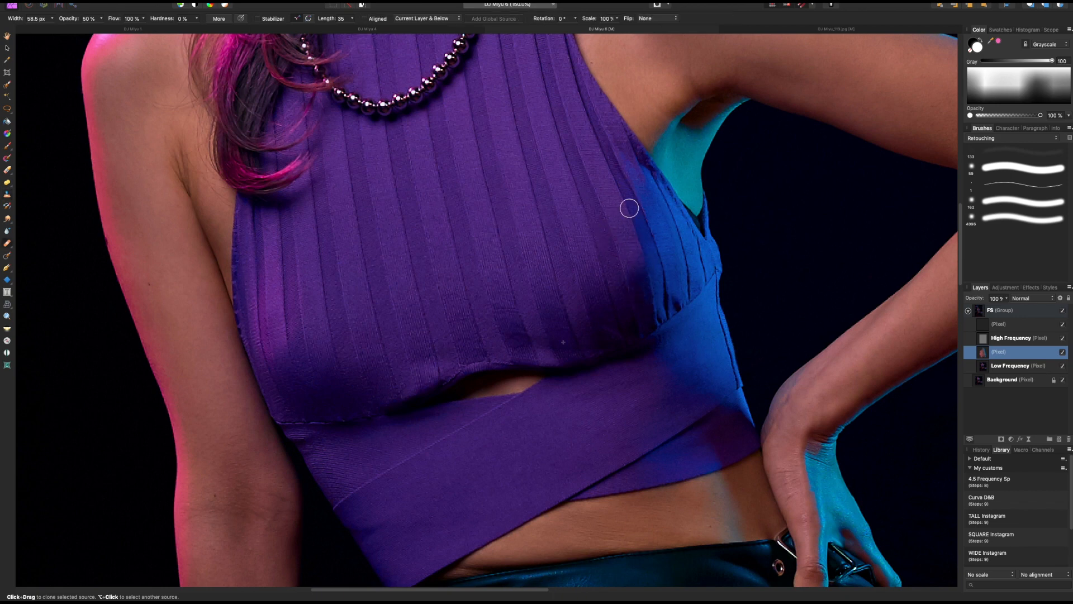
{"action": "key", "text": "]"}
{"action": "left_click", "coordinate": [638, 277], "text": "alt"}
{"action": "left_click", "coordinate": [619, 295], "text": "alt"}
{"action": "left_click_drag", "start_coordinate": [619, 284], "coordinate": [614, 301]}
{"action": "left_click", "coordinate": [584, 339], "text": "alt"}
{"action": "left_click", "coordinate": [543, 345], "text": "alt"}
{"action": "left_click", "coordinate": [354, 376], "text": "alt"}
{"action": "key", "text": "bracketleft"}
Step: Erase part of the healing in the shadow above the lower left hem with the Erase Brush at 100% opacity
{"action": "key", "text": "super+minus"}
{"action": "key", "text": "super+minus"}
{"action": "key", "text": "super+minus"}
{"action": "scroll", "coordinate": [743, 369], "scroll_direction": "down", "scroll_amount": 2}
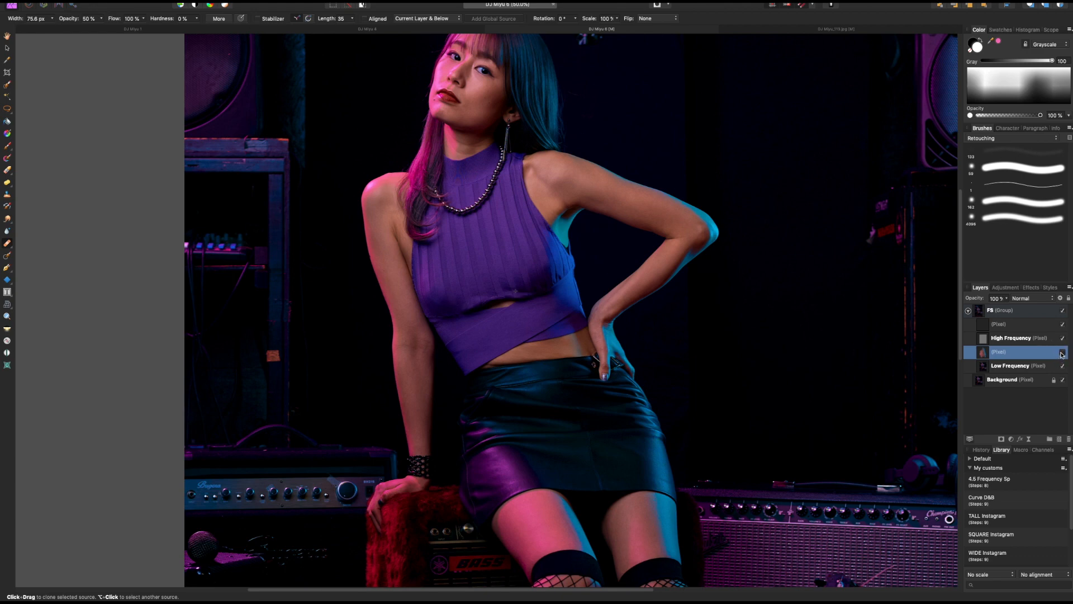
{"action": "key", "text": "super+plus"}
{"action": "key", "text": "super+plus"}
{"action": "key", "text": "super+plus"}
{"action": "key", "text": "super+plus"}
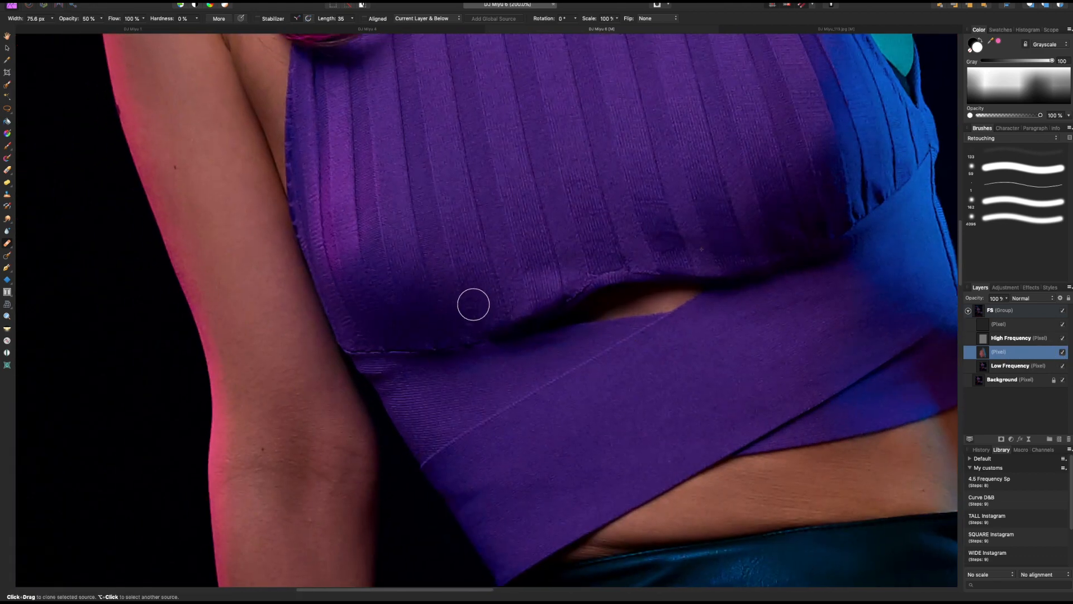
{"action": "key", "text": "e"}
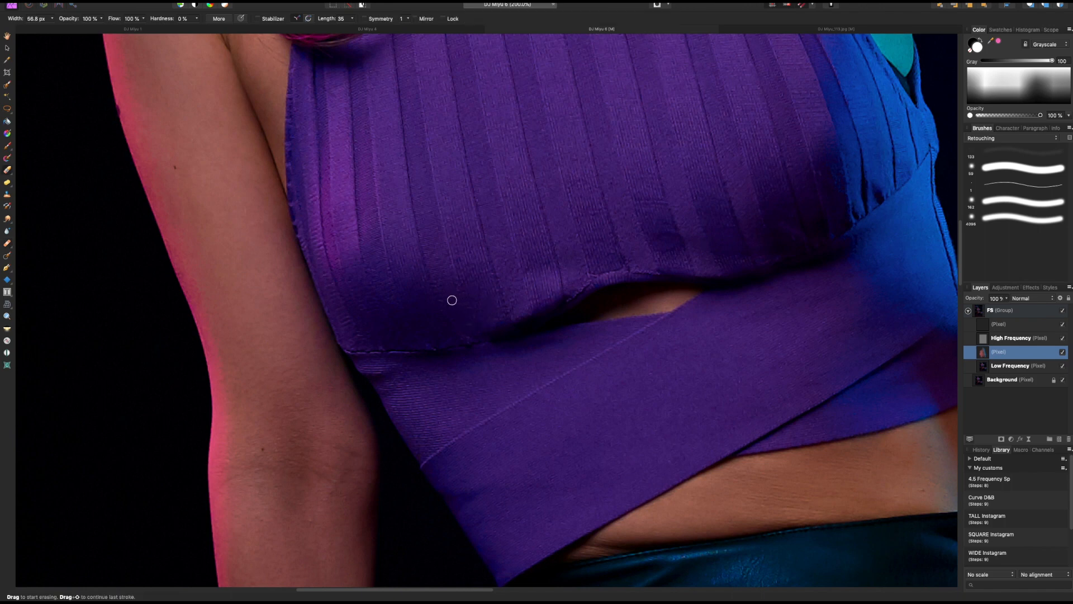
{"action": "mouse_move", "coordinate": [447, 294]}
{"action": "left_mouse_down"}
{"action": "mouse_move", "coordinate": [473, 339]}
{"action": "mouse_move", "coordinate": [458, 304]}
{"action": "mouse_move", "coordinate": [489, 316]}
{"action": "left_mouse_up"}
Step: Clone fabric over the shadow above the lower left hem with the Clone Brush at 50% opacity and about 46 px
{"action": "key", "text": "super+0"}
{"action": "key", "text": "super+plus"}
{"action": "key", "text": "super+plus"}
{"action": "key", "text": "super+plus"}
{"action": "left_click_drag", "start_coordinate": [432, 203], "coordinate": [679, 508]}
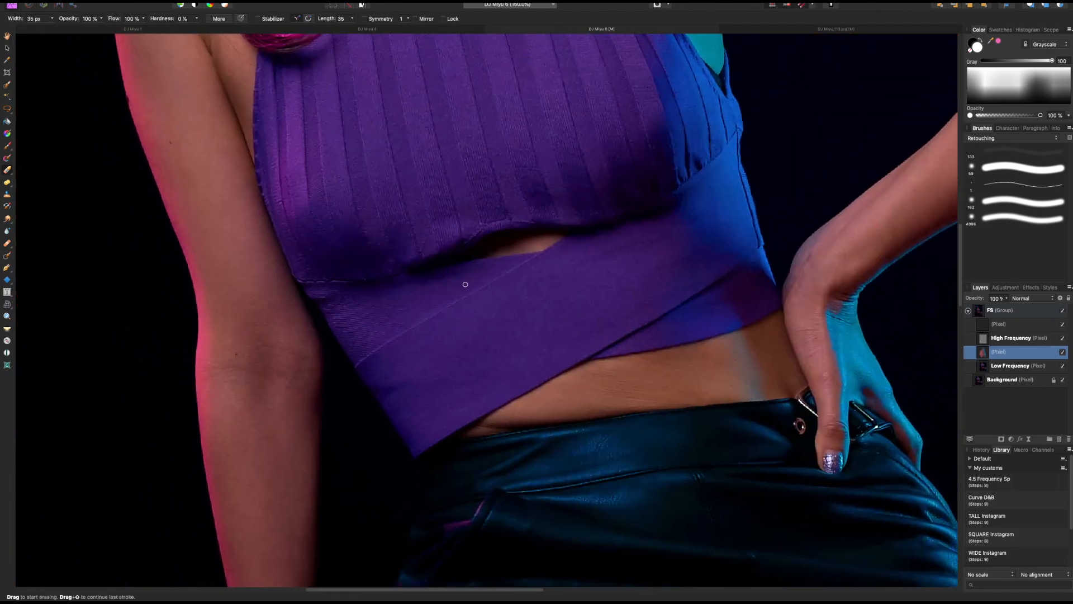
{"action": "key", "text": "c"}
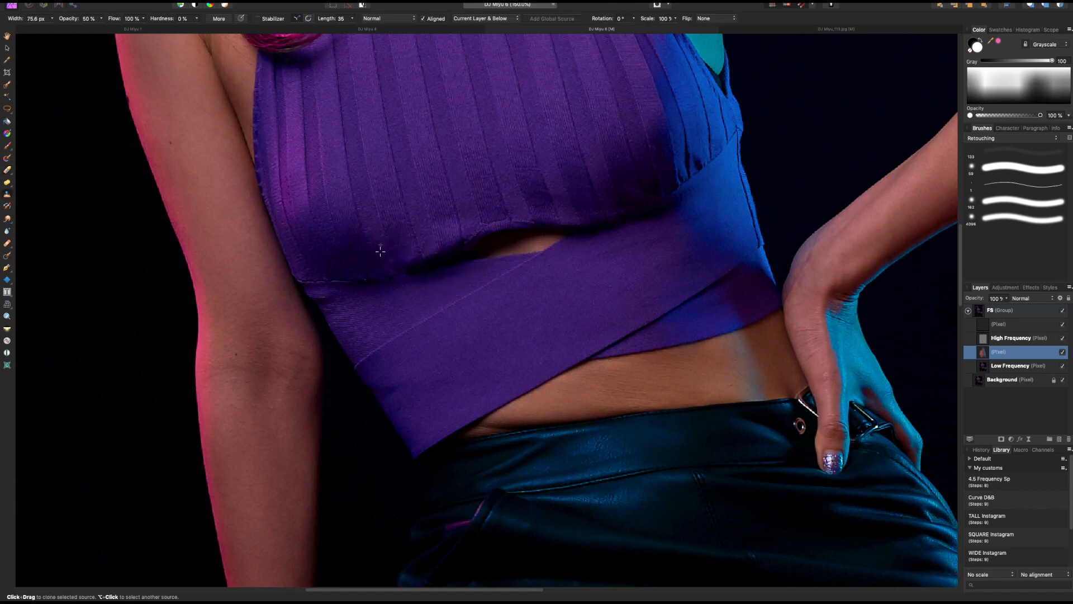
{"action": "key", "text": "bracketleft"}
{"action": "key", "text": "bracketleft"}
{"action": "key", "text": "bracketleft"}
{"action": "key", "text": "bracketleft"}
{"action": "left_click", "coordinate": [411, 258], "text": "alt"}
{"action": "key", "text": "j"}
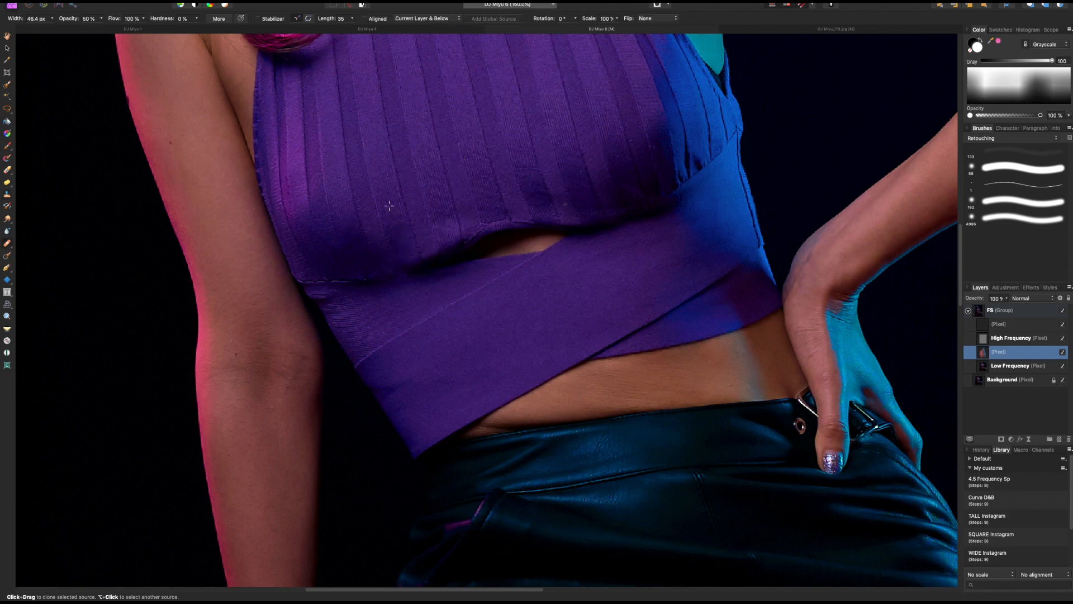
{"action": "left_click", "coordinate": [403, 234], "text": "alt"}
{"action": "key", "text": "s"}
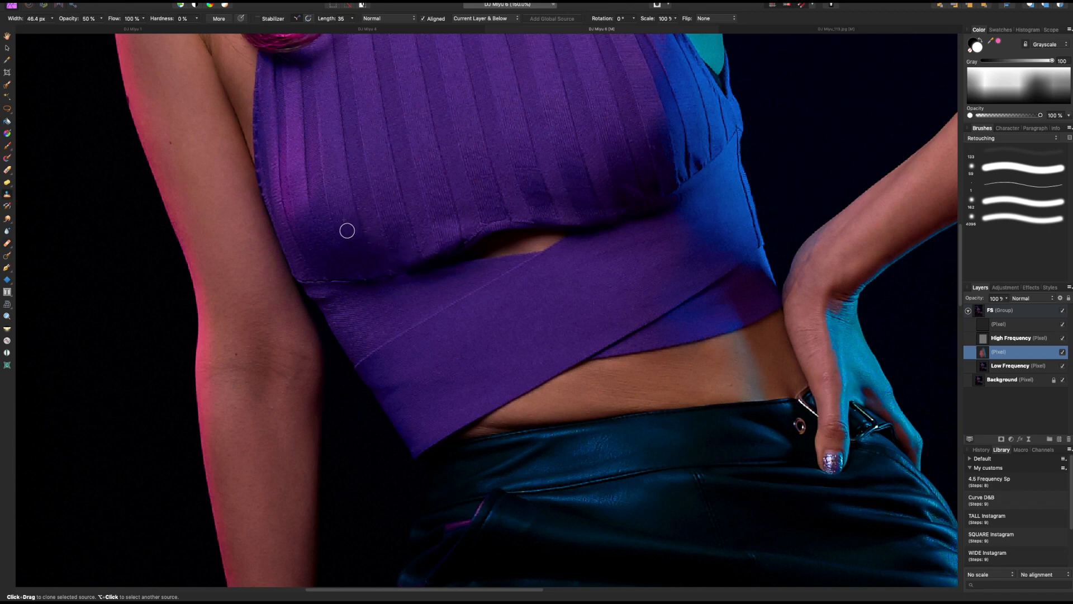
Step: Heal the shadow edge above the left half of the hem with the Healing Brush at about 61 px
{"action": "key", "text": "bracketright"}
{"action": "key", "text": "j"}
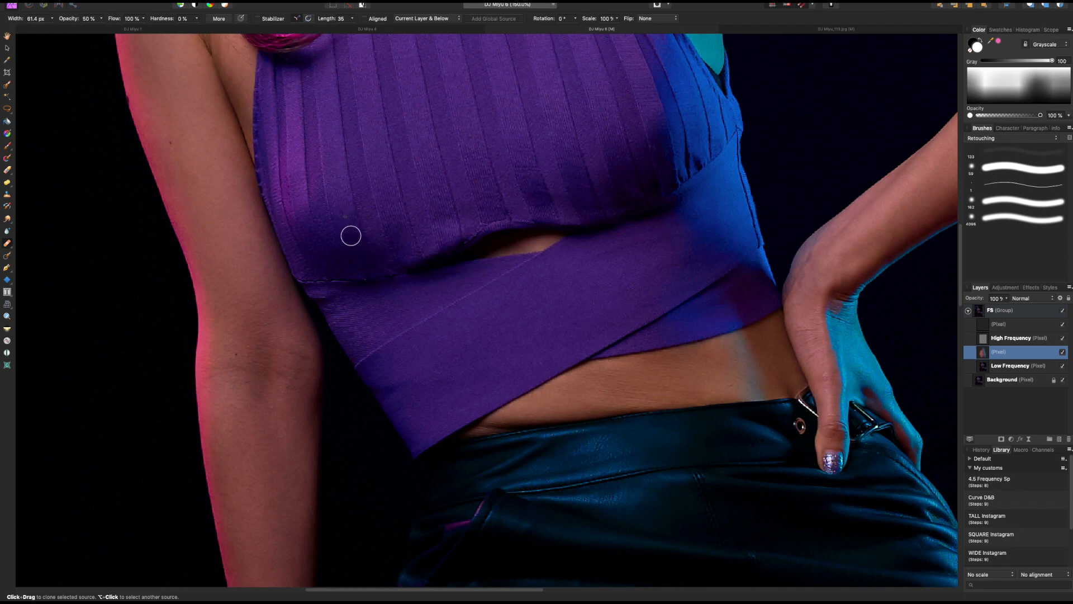
{"action": "mouse_move", "coordinate": [396, 264]}
{"action": "left_mouse_down"}
{"action": "mouse_move", "coordinate": [382, 256]}
{"action": "mouse_move", "coordinate": [399, 234]}
{"action": "mouse_move", "coordinate": [391, 225]}
{"action": "mouse_move", "coordinate": [398, 245]}
{"action": "left_mouse_up"}
{"action": "left_click", "coordinate": [389, 214], "text": "alt"}
{"action": "left_click", "coordinate": [442, 199], "text": "alt"}
{"action": "left_click_drag", "start_coordinate": [446, 220], "coordinate": [445, 233]}
Step: Heal the uneven tones above the midriff opening and along the right half of the hem
{"action": "left_click", "coordinate": [481, 187], "text": "alt"}
{"action": "mouse_move", "coordinate": [497, 204]}
{"action": "left_mouse_down"}
{"action": "mouse_move", "coordinate": [542, 194]}
{"action": "mouse_move", "coordinate": [554, 228]}
{"action": "mouse_move", "coordinate": [544, 212]}
{"action": "mouse_move", "coordinate": [568, 217]}
{"action": "left_mouse_up"}
{"action": "left_click", "coordinate": [535, 180], "text": "alt"}
{"action": "left_click", "coordinate": [548, 211], "text": "alt"}
{"action": "left_click", "coordinate": [542, 213], "text": "alt"}
{"action": "left_click_drag", "start_coordinate": [555, 219], "coordinate": [566, 218]}
Step: Clone fabric from above the midriff opening onto the hem with the Clone Brush at 70% opacity
{"action": "key", "text": "s"}
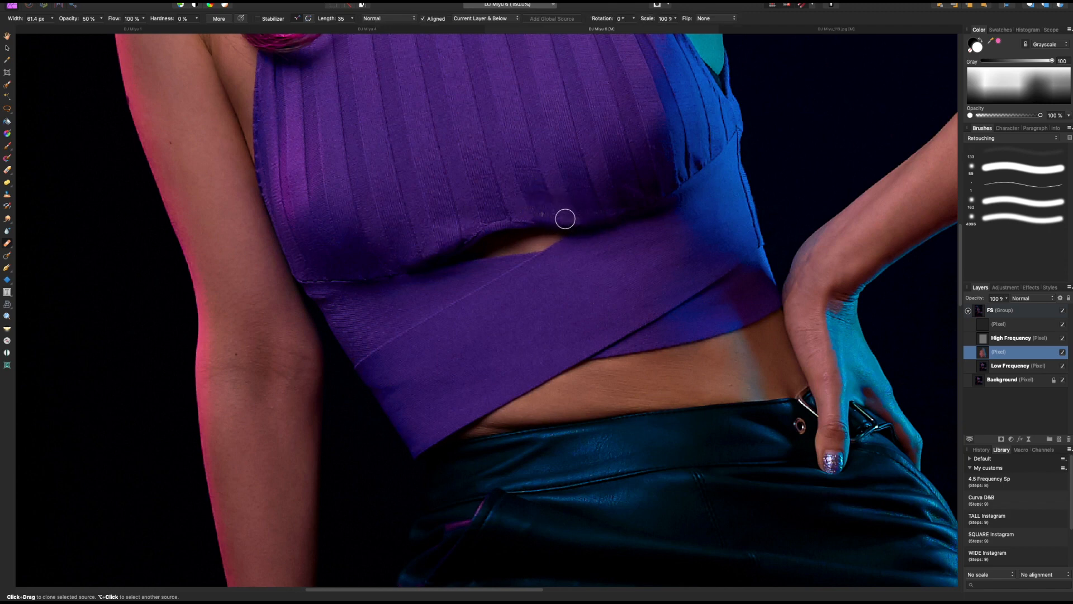
{"action": "left_click", "coordinate": [537, 187], "text": "alt"}
{"action": "key", "text": "0"}
{"action": "key", "text": "7"}
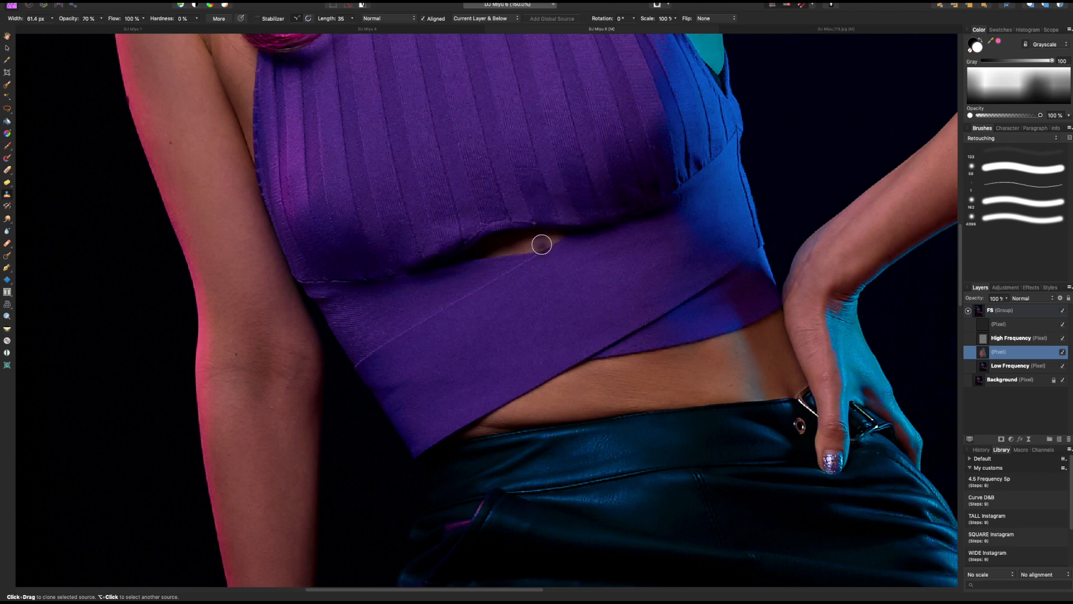
Step: Compare the whole portrait with the low-frequency retouch layer off and on
{"action": "key", "text": "super+minus"}
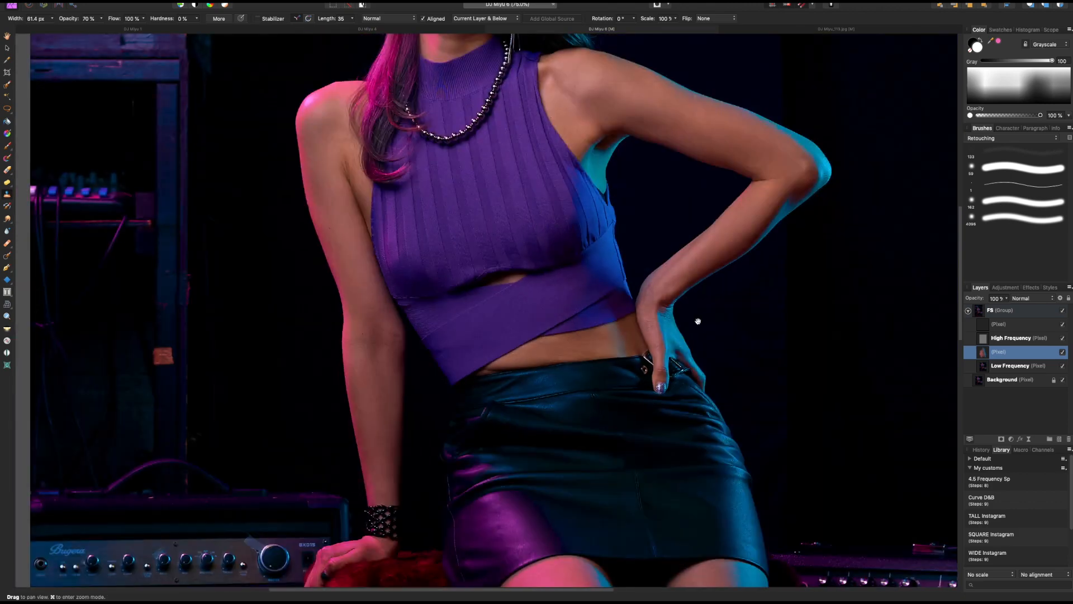
{"action": "key", "text": "super+0"}
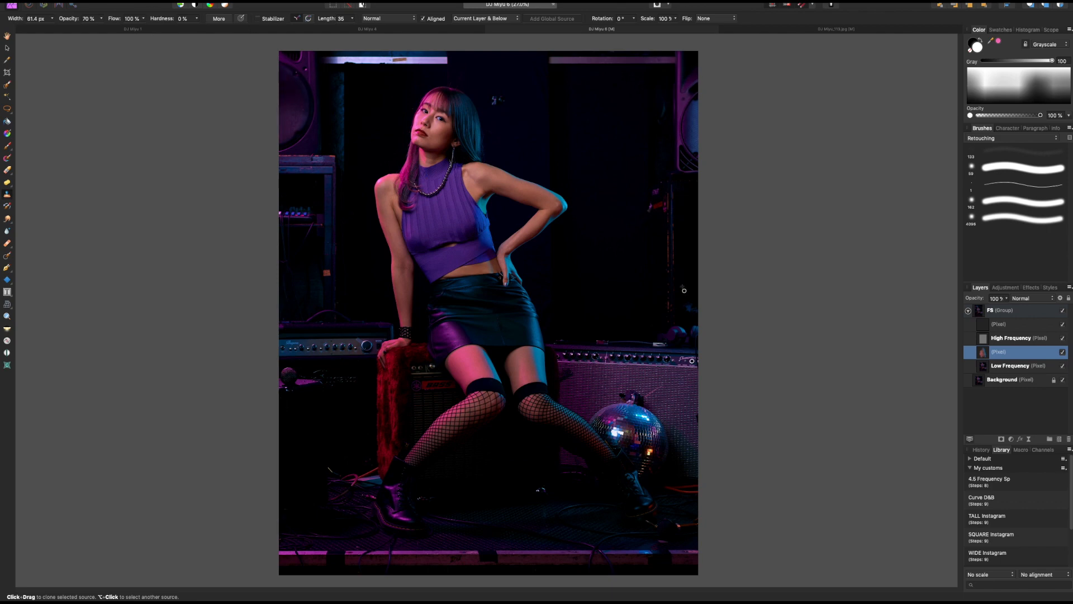
{"action": "left_click", "coordinate": [1063, 352]}
{"action": "left_click", "coordinate": [1064, 353]}
{"action": "left_click", "coordinate": [1064, 353]}
{"action": "left_click", "coordinate": [1064, 353]}
{"action": "left_click", "coordinate": [1064, 353]}
Step: Refine the hem just above the small midriff opening with the Clone Brush and reduce the brush size
{"action": "key", "text": "super+1"}
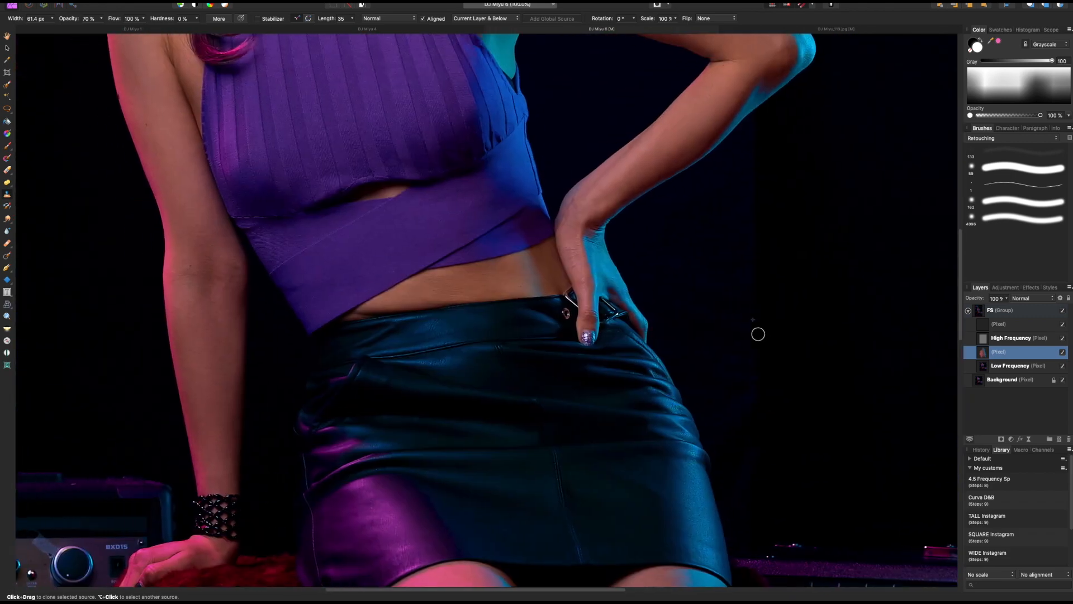
{"action": "left_click", "coordinate": [393, 154], "text": "alt"}
{"action": "left_click_drag", "start_coordinate": [394, 166], "coordinate": [424, 185]}
{"action": "left_click", "coordinate": [386, 152], "text": "alt"}
{"action": "key", "text": "bracketleft"}
{"action": "key", "text": "bracketleft"}
{"action": "key", "text": "bracketleft"}
Step: Switch to the Healing Brush at about 86 px and select the retouch pixel layer above High Frequency
{"action": "key", "text": "j"}
{"action": "key", "text": "]"}
{"action": "key", "text": "]"}
{"action": "left_click_drag", "start_coordinate": [451, 147], "coordinate": [513, 422]}
{"action": "left_click_drag", "start_coordinate": [551, 280], "coordinate": [558, 397]}
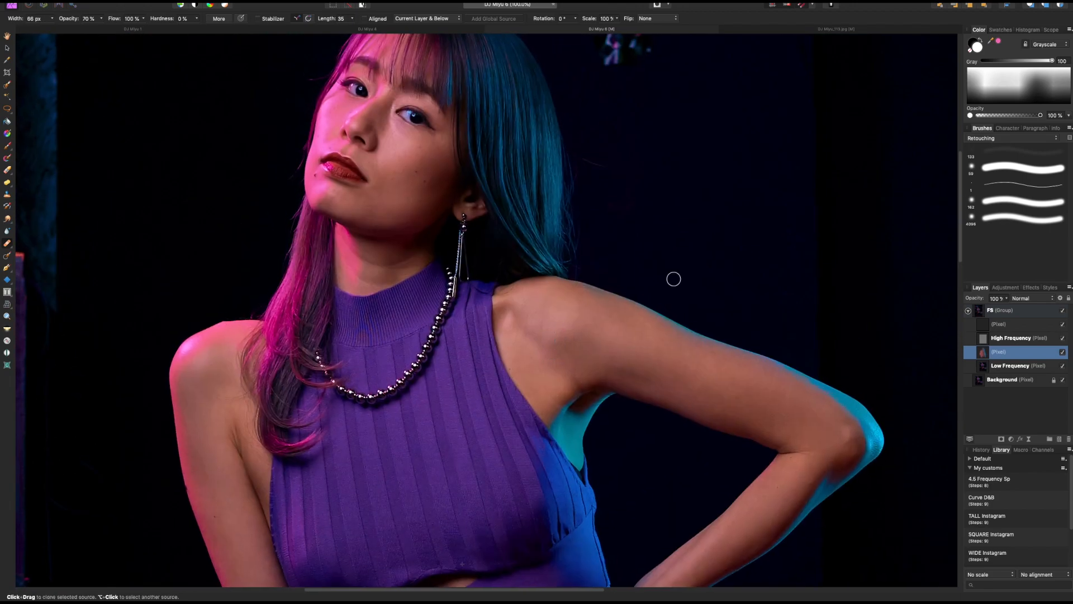
{"action": "left_click", "coordinate": [1030, 326]}
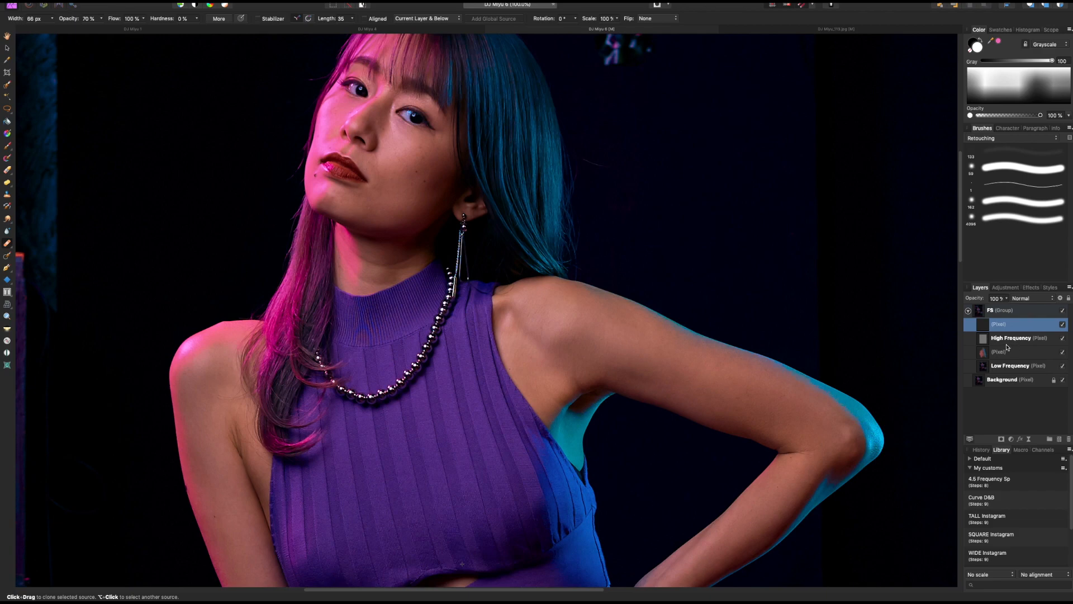
Step: Switch to the Inpainting Brush for the face and lower its hardness to 50%
{"action": "key", "text": "super+equal"}
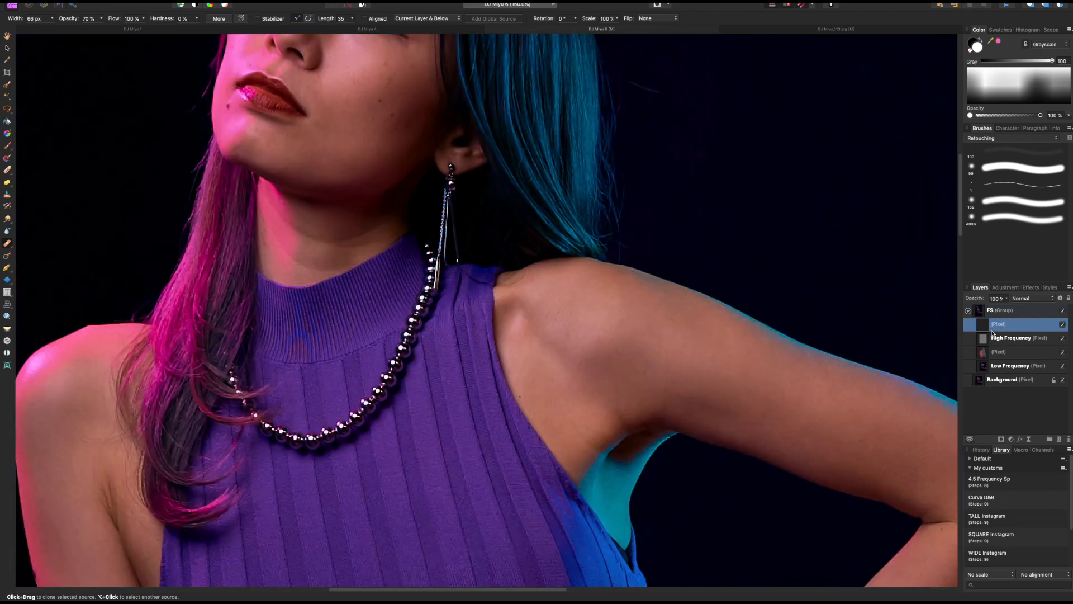
{"action": "left_click_drag", "start_coordinate": [440, 288], "coordinate": [525, 419]}
{"action": "key", "text": "super+equal"}
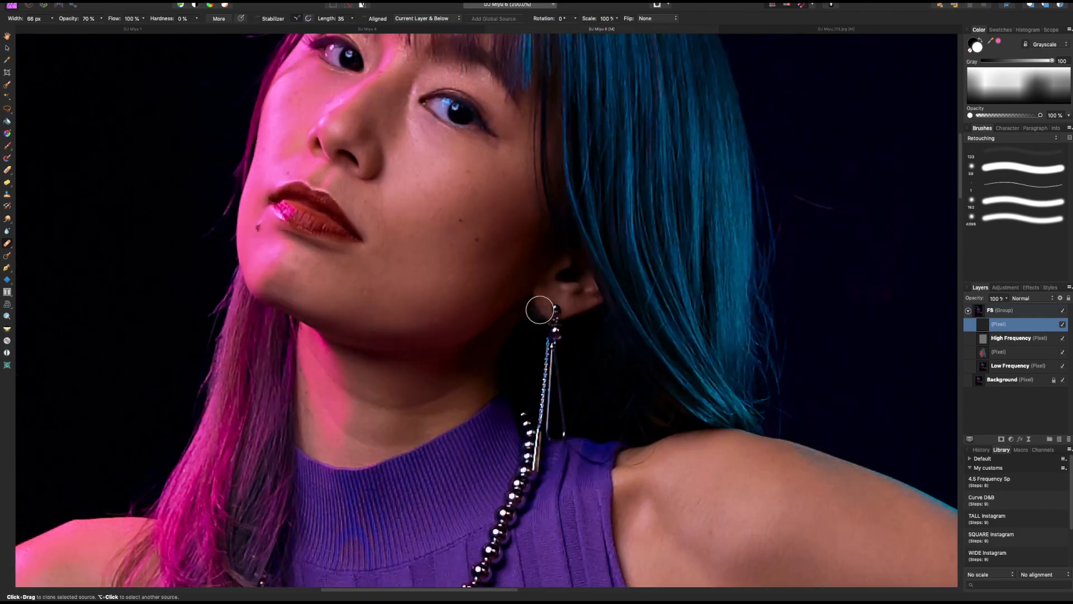
{"action": "left_click_drag", "start_coordinate": [503, 302], "coordinate": [539, 345]}
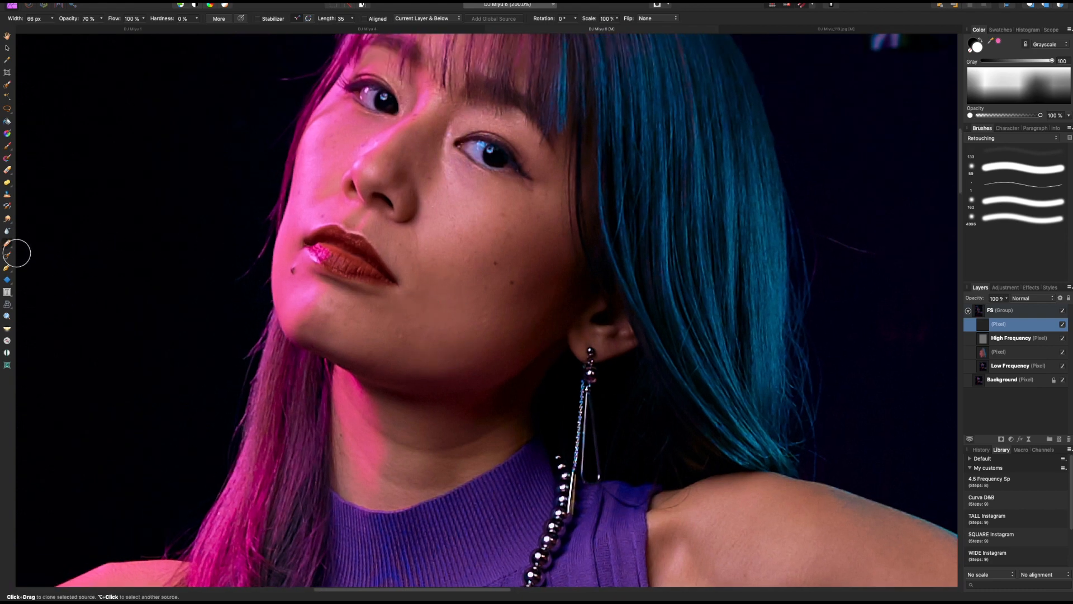
{"action": "left_click", "coordinate": [7, 243]}
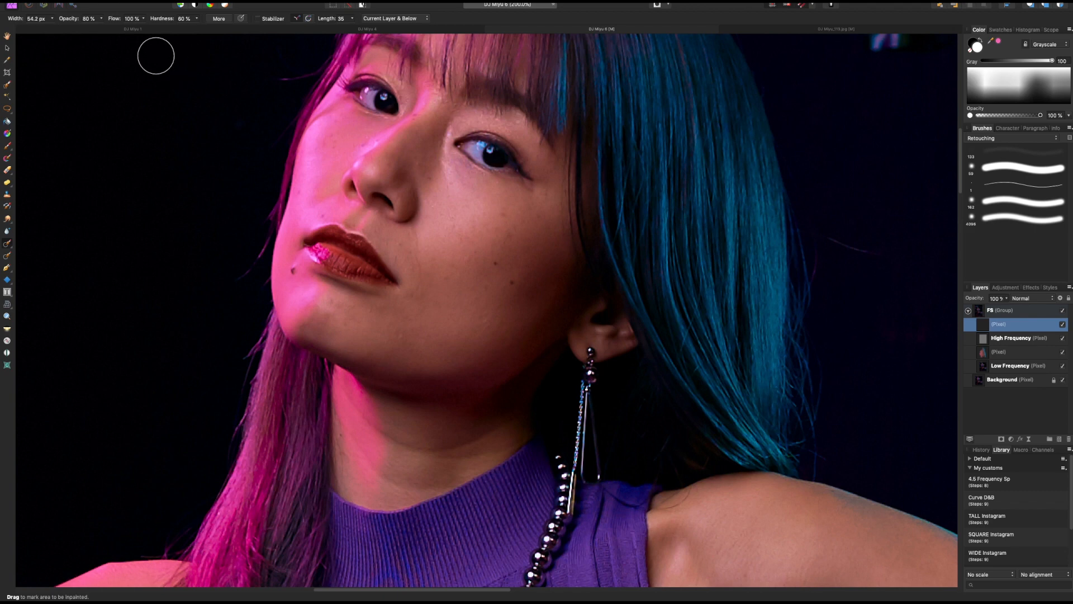
{"action": "left_click_drag", "start_coordinate": [199, 22], "coordinate": [188, 33]}
Step: Reduce the Inpainting Brush size and remove small blemishes on the shaded lower cheek and jaw
{"action": "left_click", "coordinate": [429, 334]}
{"action": "key", "text": "bracketleft"}
{"action": "key", "text": "bracketleft"}
{"action": "key", "text": "bracketleft"}
{"action": "key", "text": "bracketleft"}
{"action": "key", "text": "bracketleft"}
{"action": "key", "text": "bracketleft"}
{"action": "key", "text": "bracketleft"}
{"action": "key", "text": "bracketleft"}
{"action": "key", "text": "bracketleft"}
{"action": "key", "text": "bracketleft"}
{"action": "key", "text": "bracketleft"}
{"action": "key", "text": "bracketleft"}
{"action": "key", "text": "bracketleft"}
{"action": "key", "text": "bracketleft"}
{"action": "key", "text": "bracketleft"}
{"action": "key", "text": "bracketright"}
{"action": "key", "text": "bracketright"}
{"action": "key", "text": "bracketright"}
{"action": "key", "text": "bracketright"}
{"action": "key", "text": "bracketright"}
{"action": "left_click", "coordinate": [483, 320]}
Step: Inpaint the skin from beside the nostril down the cheek with a smaller brush
{"action": "key", "text": "bracketleft"}
{"action": "key", "text": "bracketleft"}
{"action": "key", "text": "bracketleft"}
{"action": "left_click_drag", "start_coordinate": [414, 232], "coordinate": [420, 300]}
Step: Set the Inpainting Brush to 50% opacity and about 13 px, and inpaint skin marks below the lips and along the jaw
{"action": "key", "text": "bracketright"}
{"action": "key", "text": "bracketright"}
{"action": "key", "text": "bracketright"}
{"action": "key", "text": "bracketright"}
{"action": "key", "text": "bracketright"}
{"action": "key", "text": "bracketright"}
{"action": "key", "text": "6"}
{"action": "key", "text": "bracketleft"}
{"action": "key", "text": "bracketleft"}
{"action": "key", "text": "bracketleft"}
{"action": "key", "text": "bracketleft"}
{"action": "key", "text": "bracketleft"}
{"action": "key", "text": "bracketright"}
{"action": "key", "text": "bracketright"}
{"action": "key", "text": "bracketright"}
{"action": "left_click_drag", "start_coordinate": [379, 312], "coordinate": [379, 313]}
{"action": "scroll", "coordinate": [469, 268], "scroll_direction": "down", "scroll_amount": 3}
{"action": "mouse_move", "coordinate": [416, 213]}
{"action": "left_mouse_down"}
{"action": "mouse_move", "coordinate": [425, 218]}
{"action": "mouse_move", "coordinate": [390, 229]}
{"action": "left_mouse_up"}
Step: Inpaint the crease lines across the neck at a brush width of about 15 px, and reduce the brush to 10.7 px
{"action": "scroll", "coordinate": [468, 345], "scroll_direction": "down", "scroll_amount": 3}
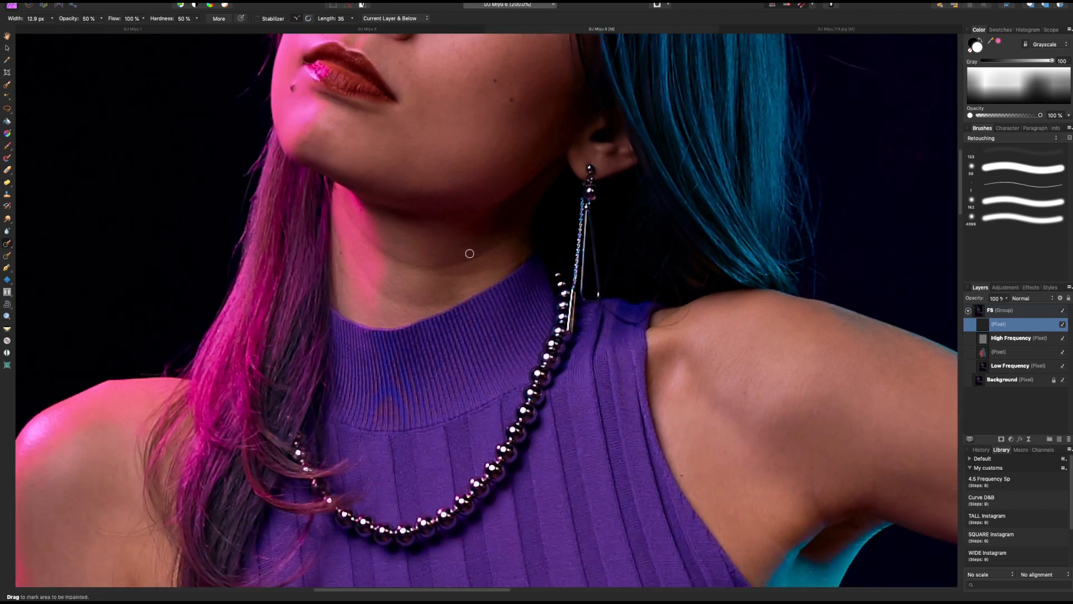
{"action": "key", "text": "bracketright"}
{"action": "key", "text": "bracketright"}
{"action": "left_click_drag", "start_coordinate": [494, 246], "coordinate": [445, 261]}
{"action": "left_click_drag", "start_coordinate": [414, 259], "coordinate": [370, 241]}
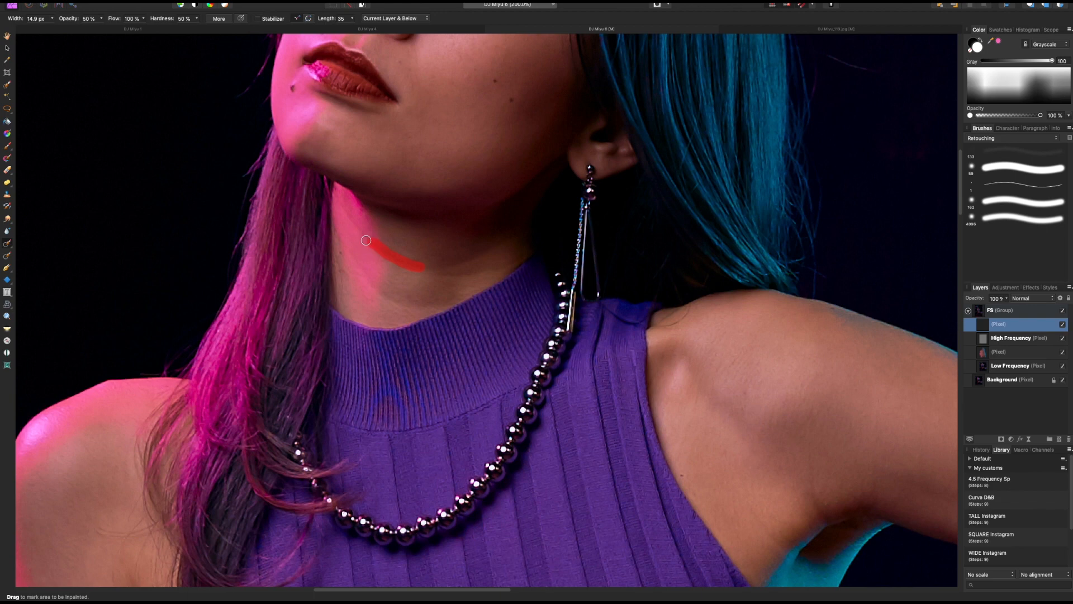
{"action": "left_click_drag", "start_coordinate": [393, 295], "coordinate": [422, 306]}
{"action": "key", "text": "bracketleft"}
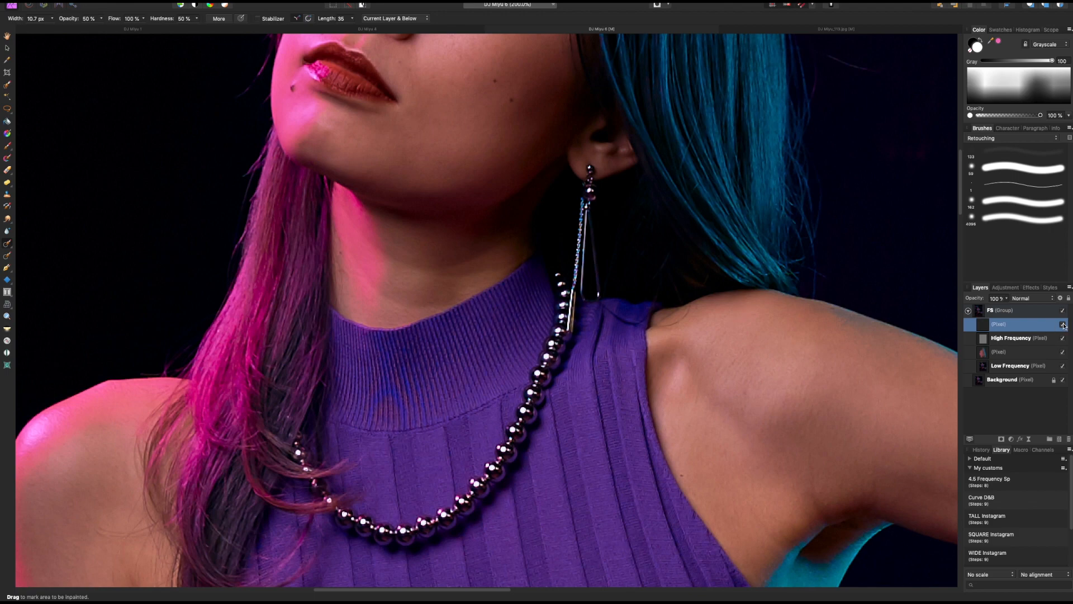
Step: Set the brush to 100% opacity and inpaint the stray hairs sticking out beside the eye and from the blue hair
{"action": "key", "text": "space"}
{"action": "left_click_drag", "start_coordinate": [478, 563], "coordinate": [656, 292]}
{"action": "left_click_drag", "start_coordinate": [647, 437], "coordinate": [617, 256]}
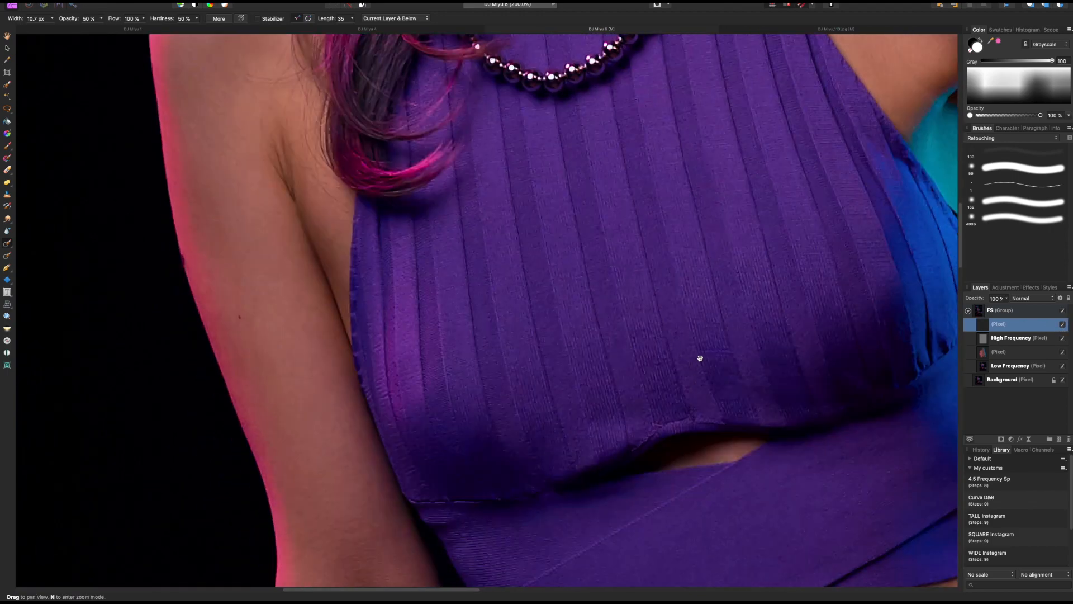
{"action": "left_click_drag", "start_coordinate": [661, 442], "coordinate": [548, 486]}
{"action": "left_click_drag", "start_coordinate": [727, 95], "coordinate": [656, 581]}
{"action": "left_click_drag", "start_coordinate": [651, 222], "coordinate": [718, 426]}
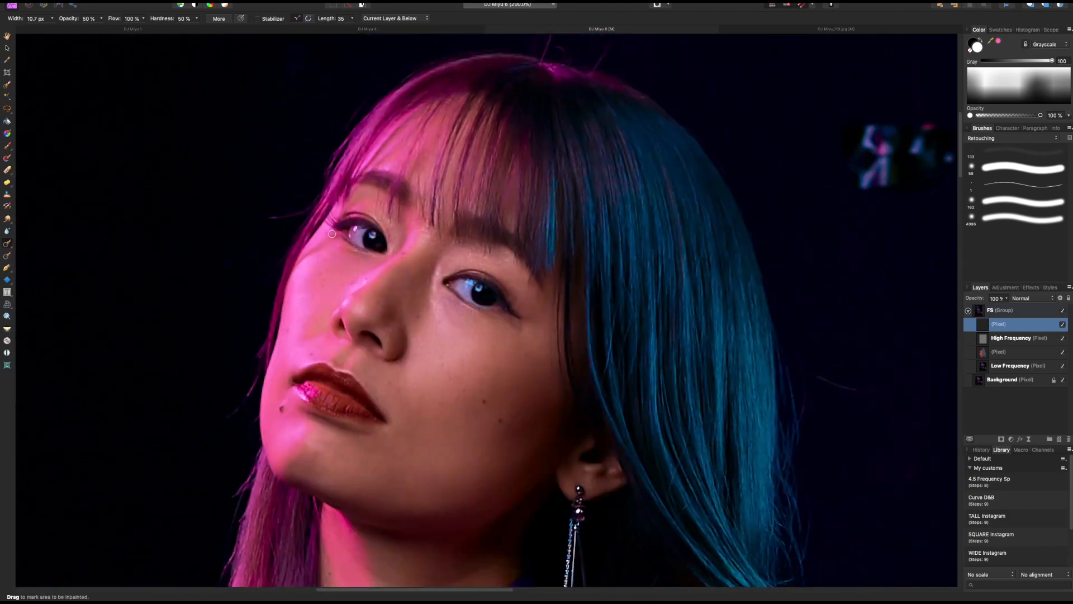
{"action": "key", "text": "0"}
{"action": "key", "text": "bracketleft"}
{"action": "left_click_drag", "start_coordinate": [313, 200], "coordinate": [259, 221]}
{"action": "key", "text": "bracketright"}
{"action": "left_click_drag", "start_coordinate": [810, 375], "coordinate": [878, 397]}
Step: Inpaint the two flyaway hairs standing up from the crown of the head
{"action": "left_click_drag", "start_coordinate": [807, 231], "coordinate": [822, 481]}
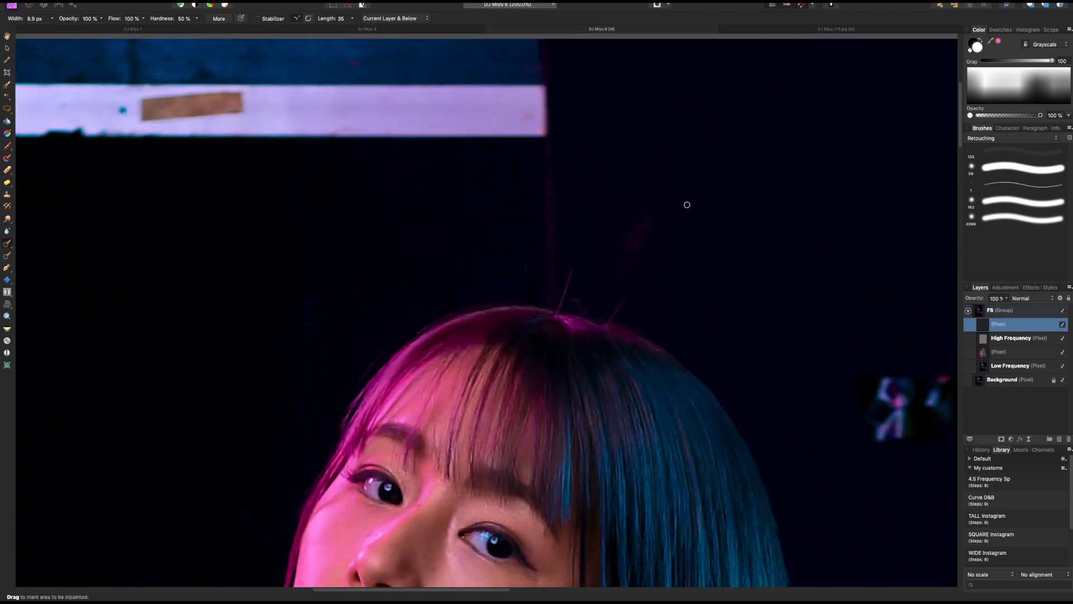
{"action": "left_click_drag", "start_coordinate": [570, 267], "coordinate": [558, 307]}
{"action": "left_click_drag", "start_coordinate": [610, 322], "coordinate": [619, 298]}
Step: Enlarge the brush and inpaint the vertical background line above the head, then at about 19 px touch up beside the crown
{"action": "key", "text": "bracketright"}
{"action": "key", "text": "bracketright"}
{"action": "key", "text": "bracketright"}
{"action": "key", "text": "bracketright"}
{"action": "key", "text": "bracketright"}
{"action": "key", "text": "bracketright"}
{"action": "left_click_drag", "start_coordinate": [547, 144], "coordinate": [550, 296]}
{"action": "key", "text": "bracketleft"}
{"action": "key", "text": "bracketleft"}
{"action": "left_click_drag", "start_coordinate": [628, 293], "coordinate": [620, 303]}
Step: Examine the retouched portrait from the hair down to the skirt at reduced zoom
{"action": "scroll", "coordinate": [698, 257], "scroll_direction": "down", "scroll_amount": 4}
{"action": "scroll", "coordinate": [699, 257], "scroll_direction": "right", "scroll_amount": 6}
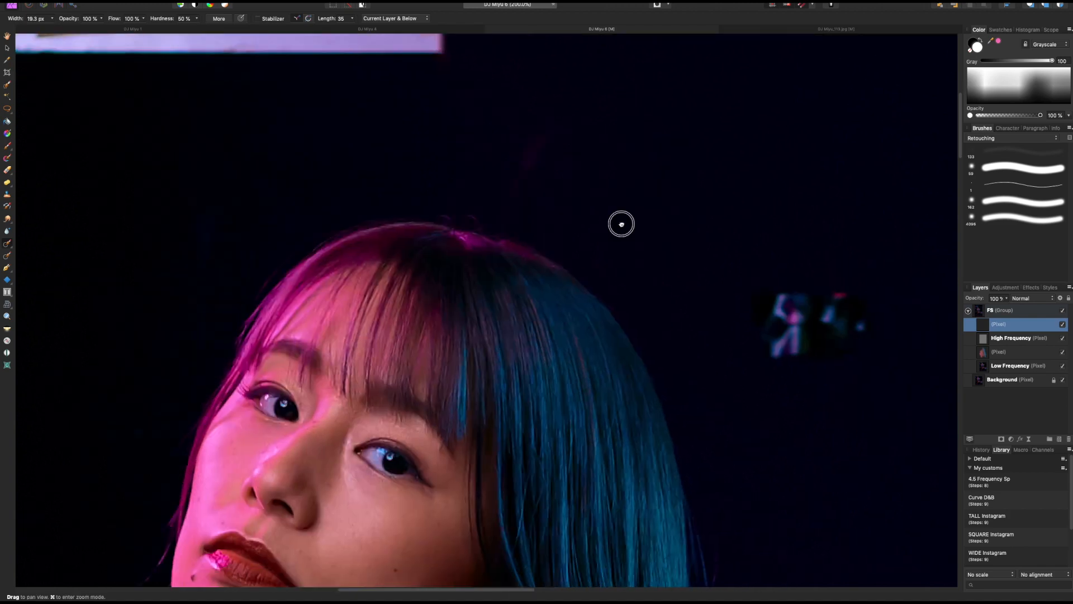
{"action": "key", "text": "super+1"}
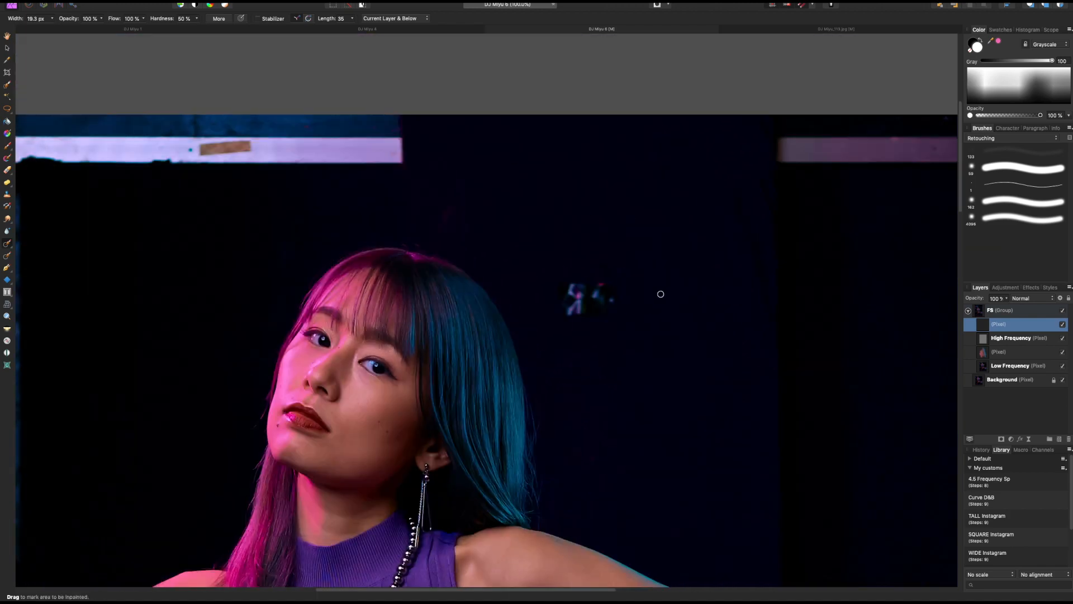
{"action": "left_click_drag", "start_coordinate": [642, 355], "coordinate": [666, 290]}
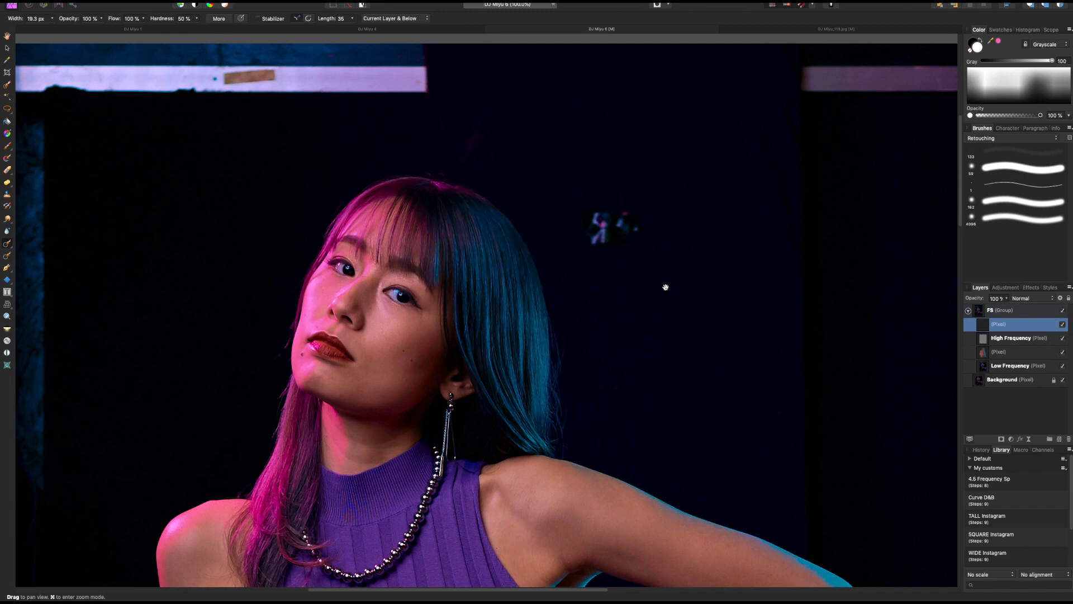
{"action": "left_click_drag", "start_coordinate": [633, 340], "coordinate": [666, 283]}
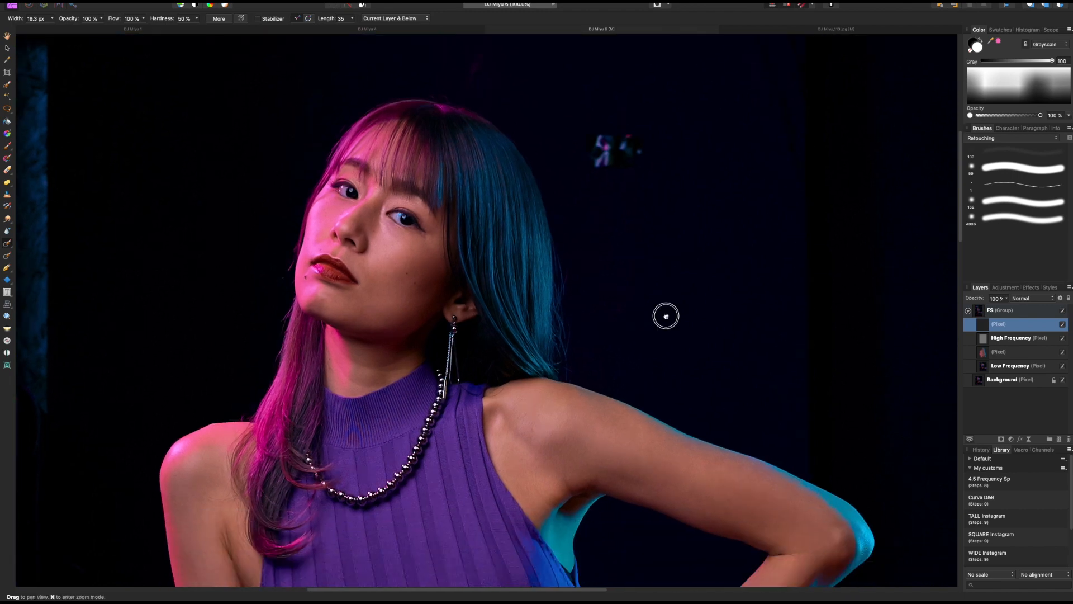
{"action": "scroll", "coordinate": [670, 334], "scroll_direction": "down", "scroll_amount": 5}
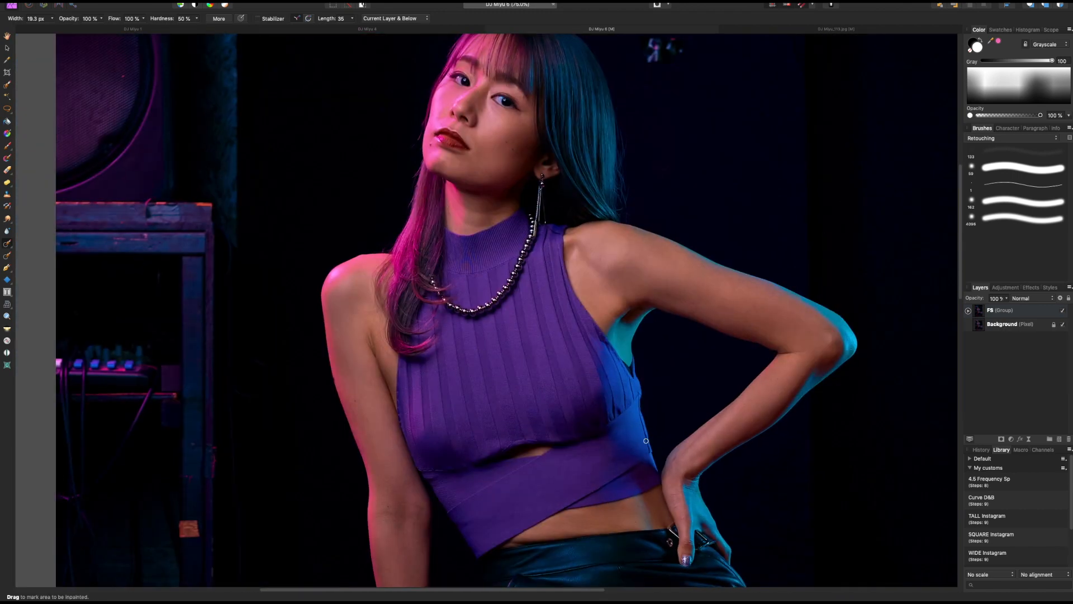
{"action": "scroll", "coordinate": [646, 441], "scroll_direction": "left", "scroll_amount": 1}
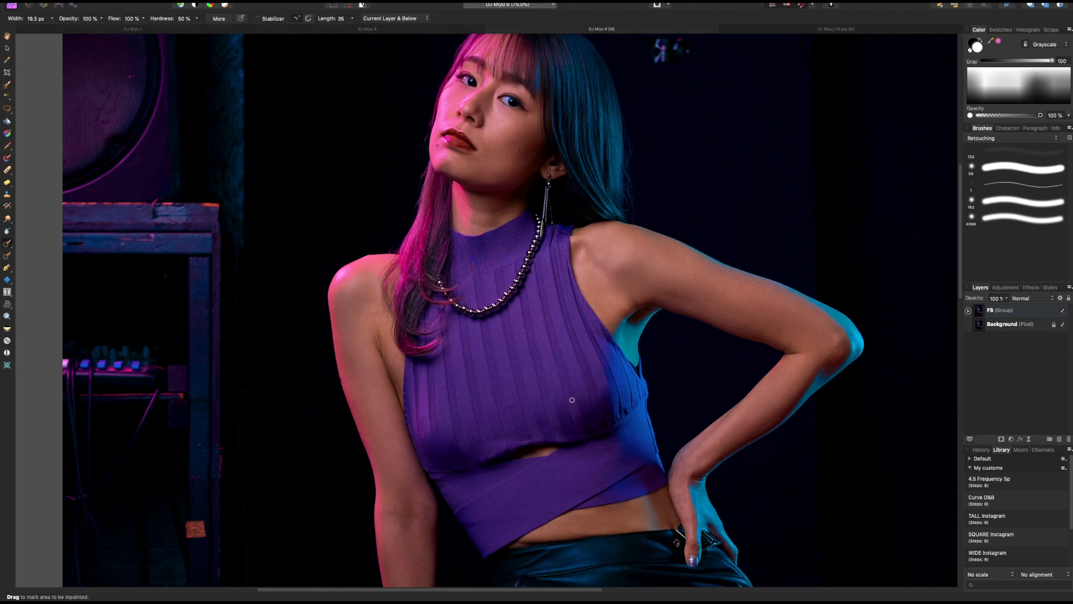
{"action": "scroll", "coordinate": [545, 351], "scroll_direction": "up", "scroll_amount": 2}
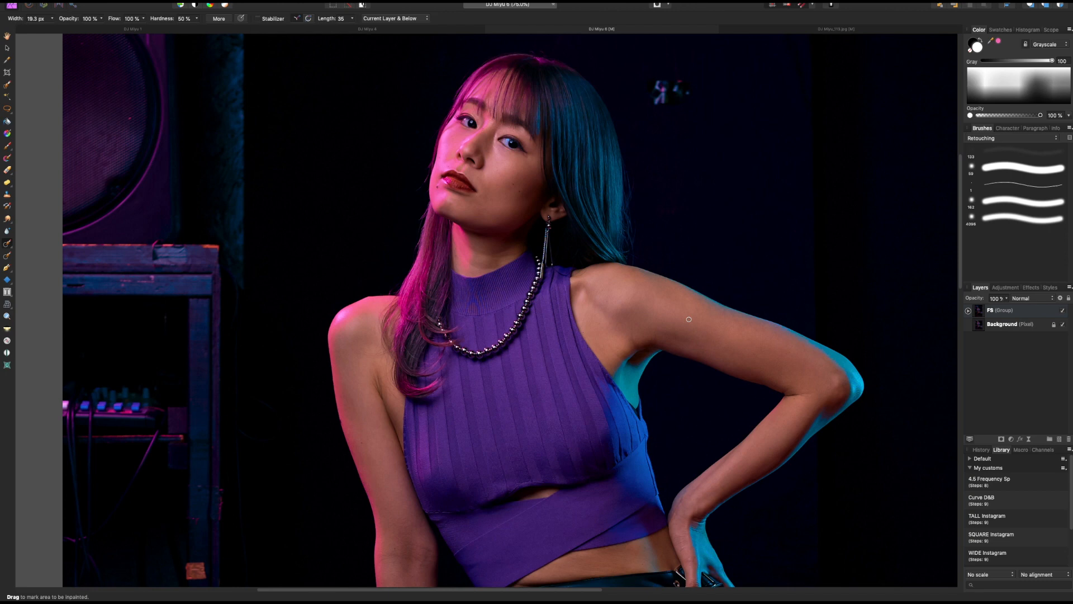
{"action": "scroll", "coordinate": [688, 319], "scroll_direction": "down", "scroll_amount": 6}
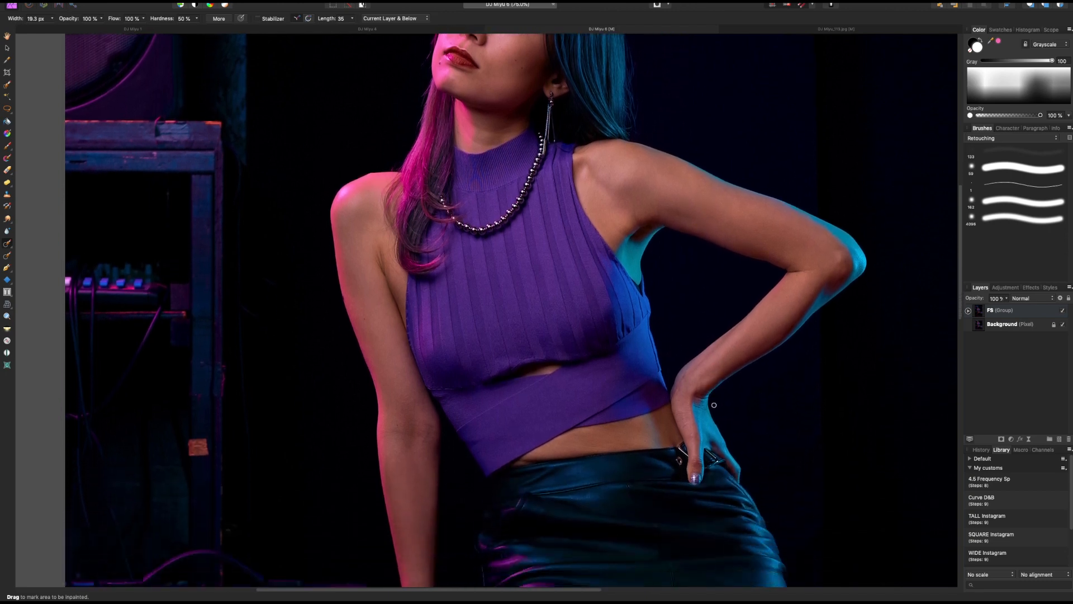
{"action": "scroll", "coordinate": [714, 404], "scroll_direction": "down", "scroll_amount": 2}
{"action": "key", "text": "super+minus"}
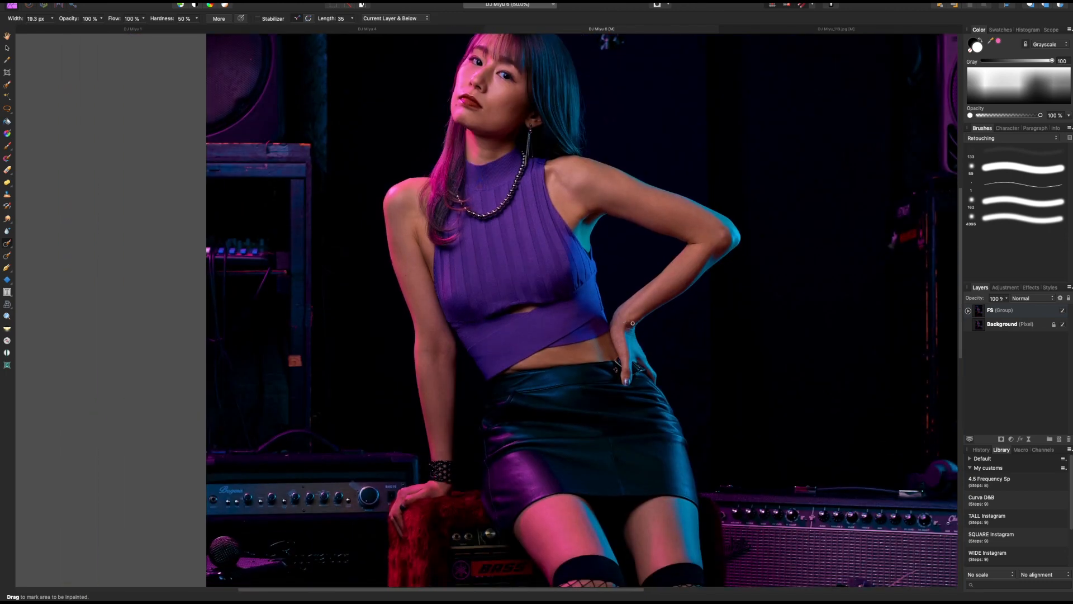